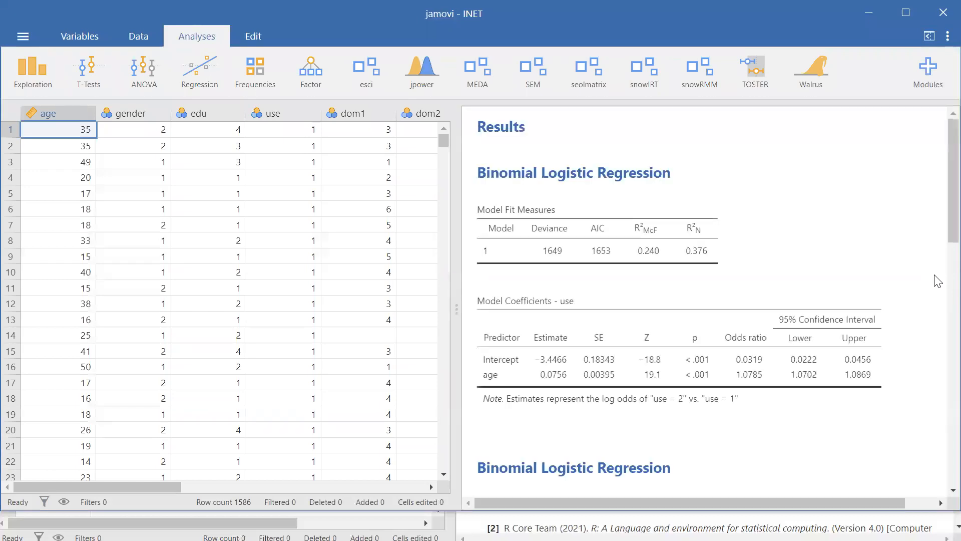
# Examine the fit measures, coefficients and classification table of the second binomial logistic regression
pyautogui.scroll(-10, 940, 193)
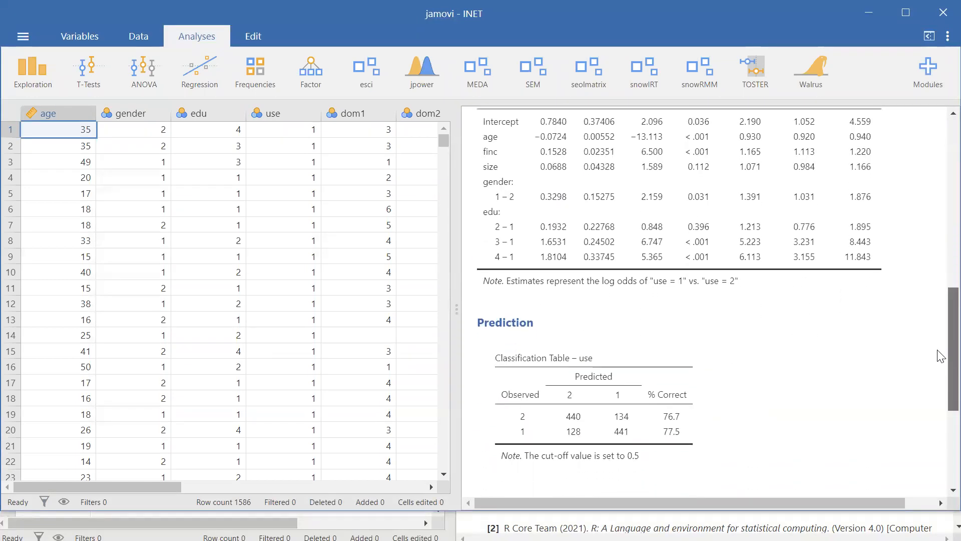
pyautogui.scroll(2, 941, 328)
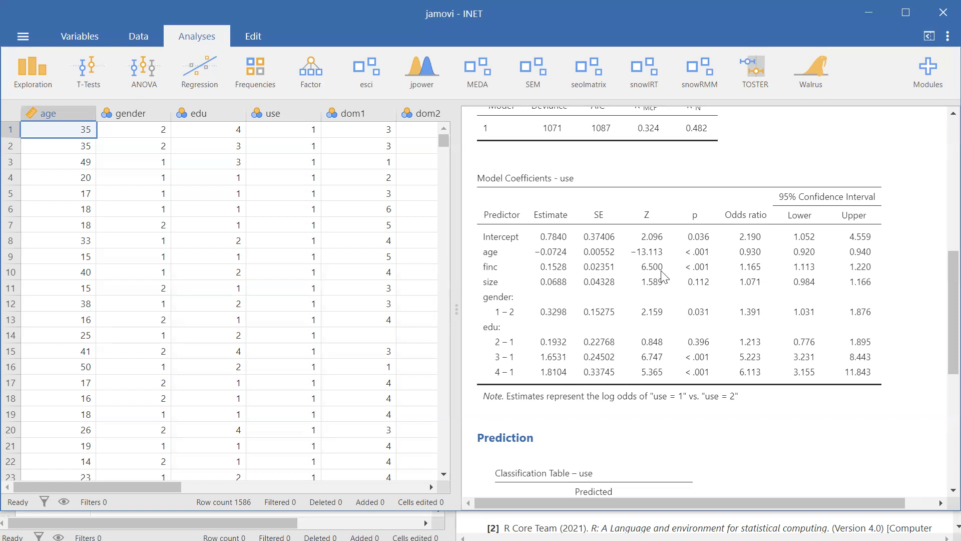
pyautogui.scroll(3, 941, 292)
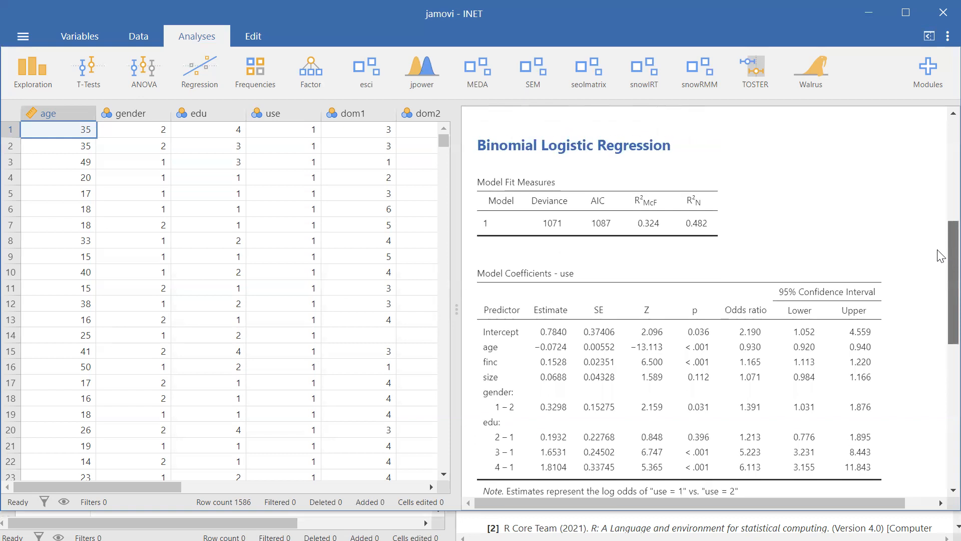
pyautogui.scroll(-2, 940, 256)
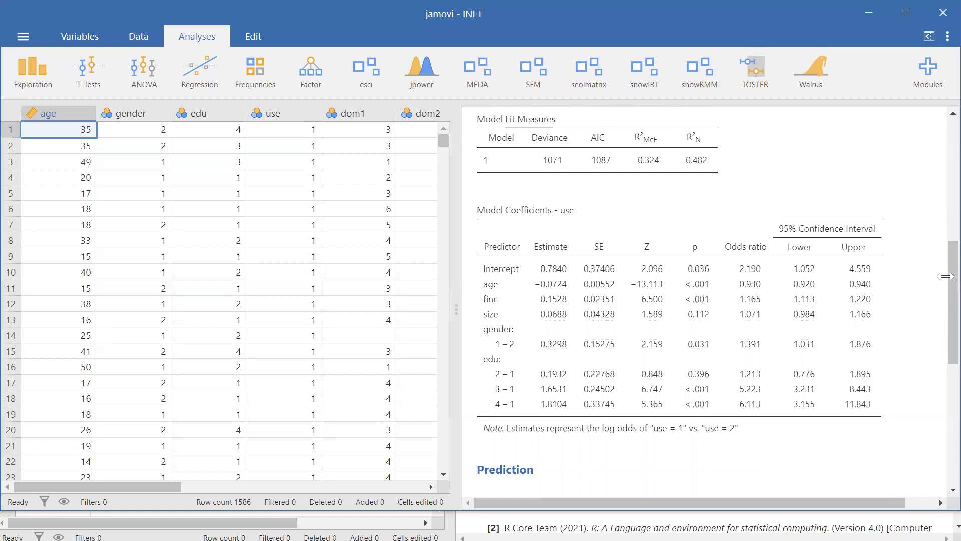
# Switch to the PowerPoint lecture and highlight "LR test" on the Reco for publishing slide
pyautogui.hotkey('alt', 'Tab')
pyautogui.hotkey('alt', 'Tab')
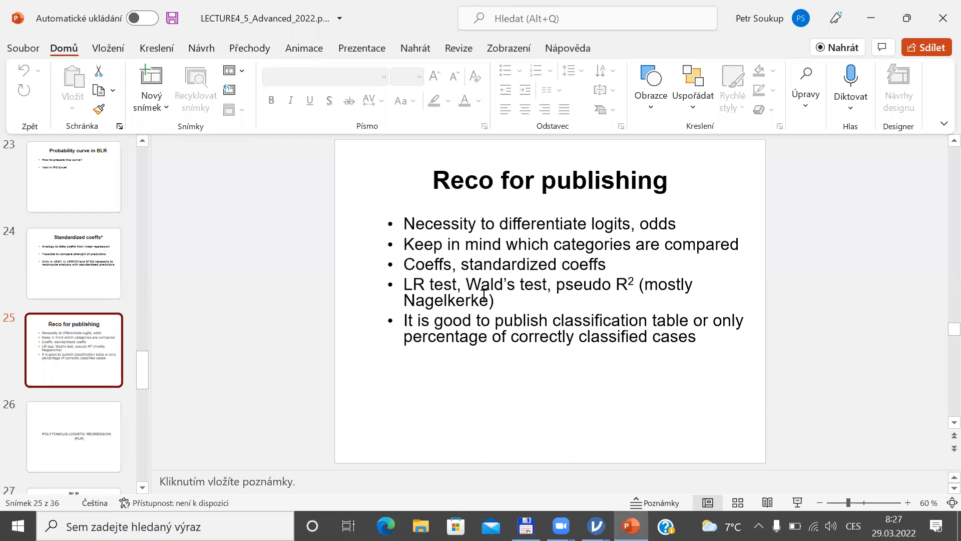
pyautogui.moveTo(403, 289); pyautogui.dragTo(448, 282)
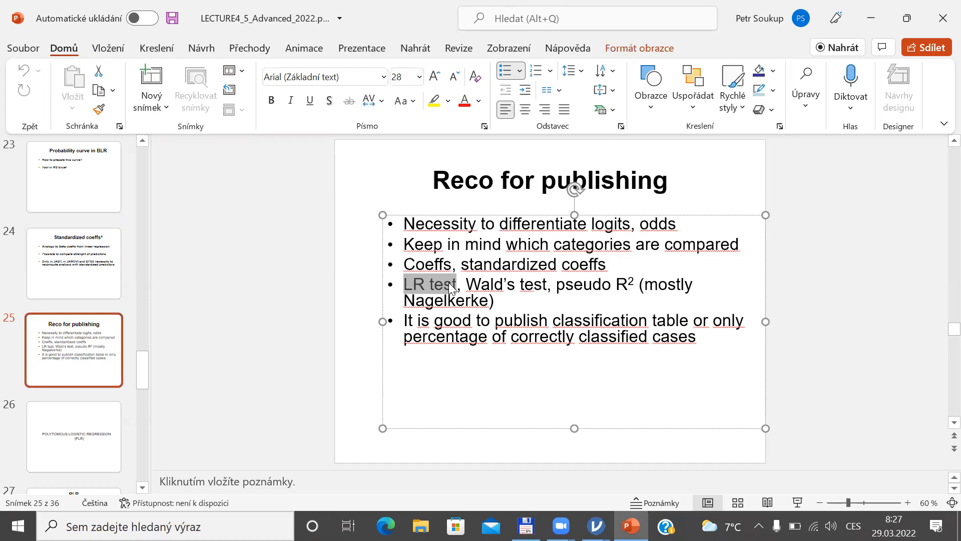
# Switch back to the jamovi INET window and add the overall model test to the fit measures of the first binomial logistic regression
pyautogui.hotkey('alt', 'Tab')
pyautogui.hotkey('alt', 'Tab')
pyautogui.hotkey('alt', 'Tab')
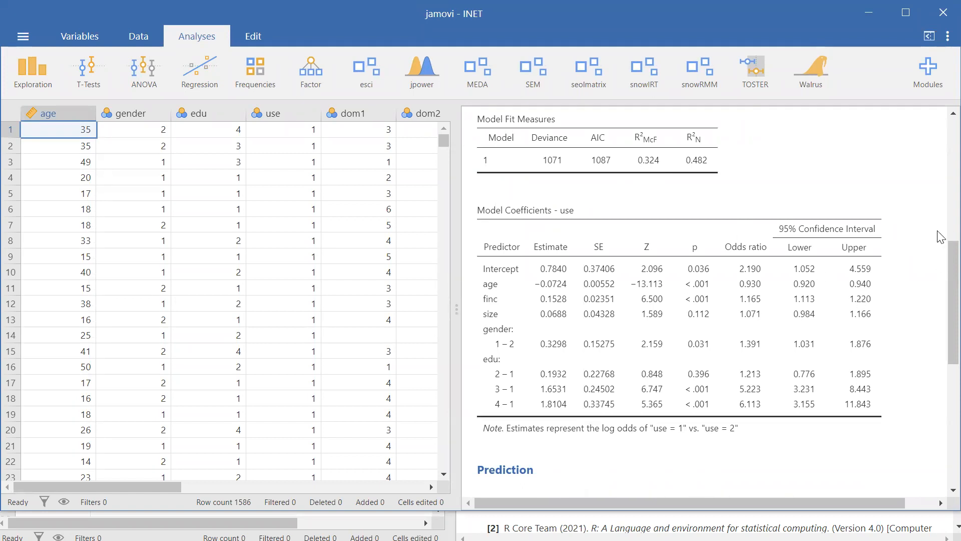
pyautogui.scroll(2, 940, 261)
pyautogui.scroll(-5, 940, 260)
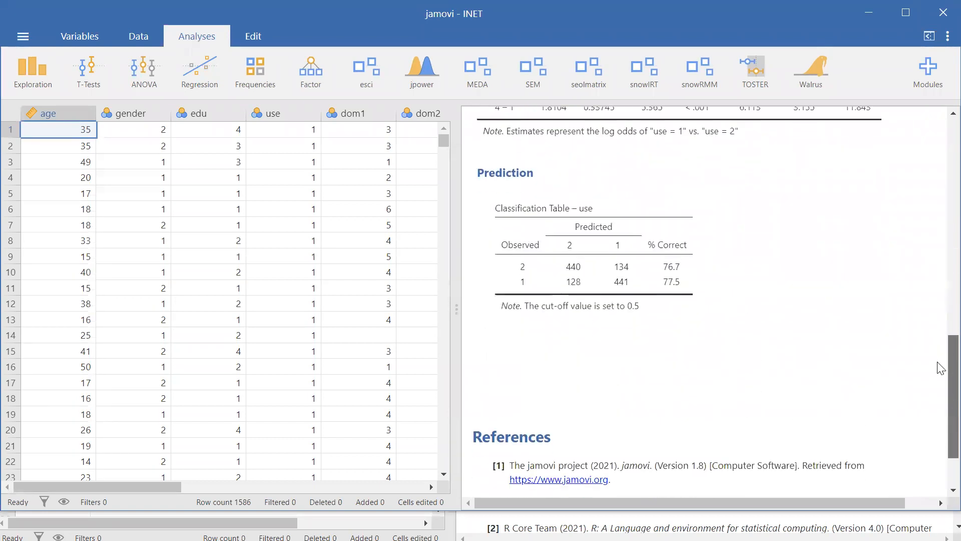
pyautogui.scroll(8, 939, 212)
pyautogui.scroll(3, 940, 164)
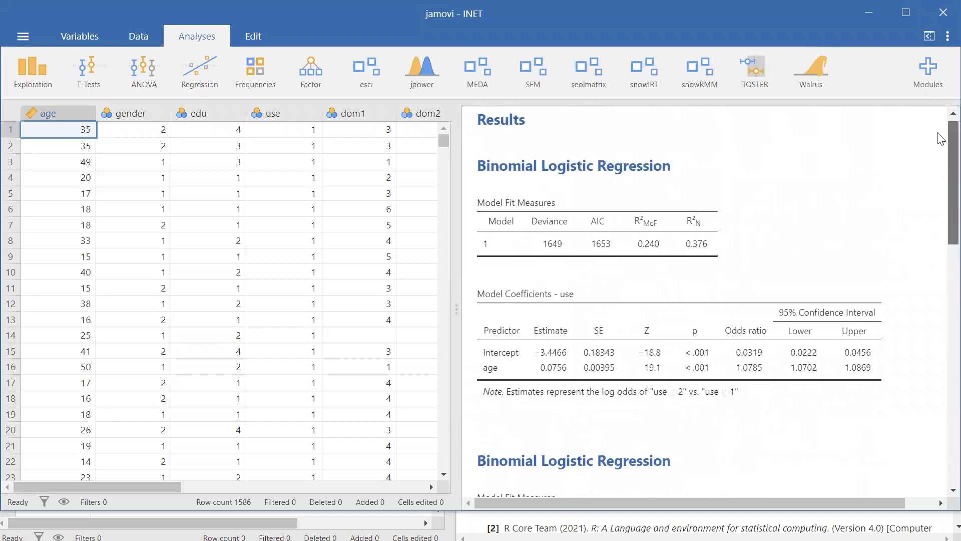
pyautogui.scroll(1, 941, 131)
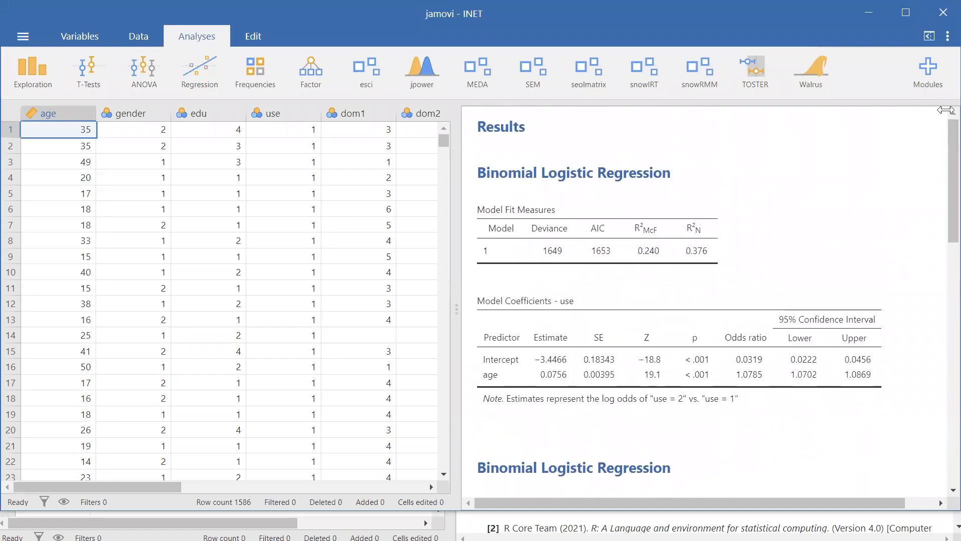
pyautogui.click(544, 304)
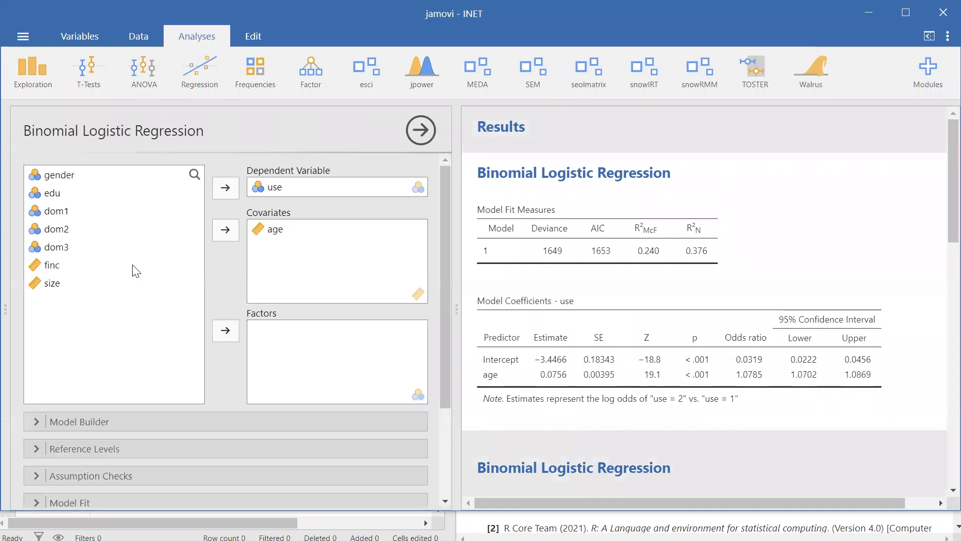
pyautogui.moveTo(442, 311); pyautogui.dragTo(456, 389)
pyautogui.click(35, 390)
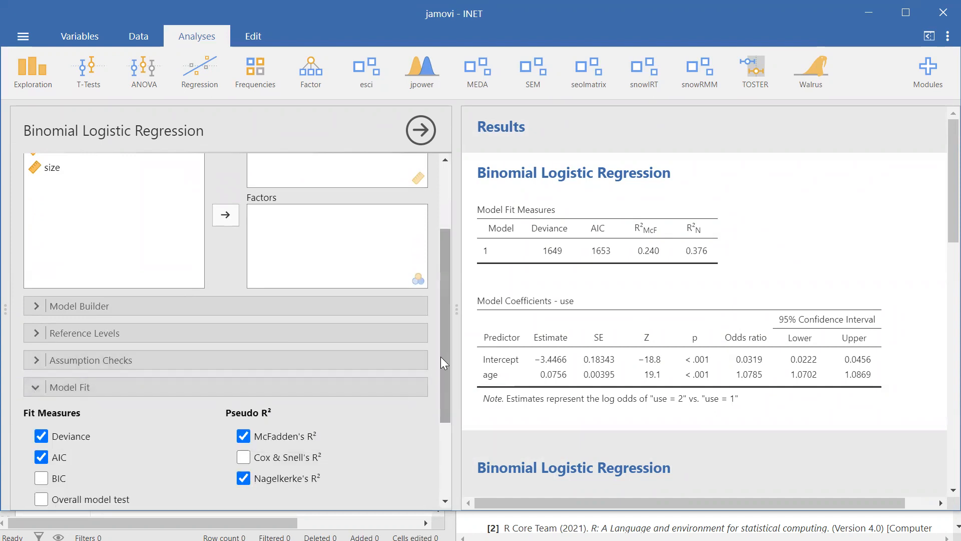
pyautogui.moveTo(440, 357); pyautogui.dragTo(458, 473)
pyautogui.click(49, 369)
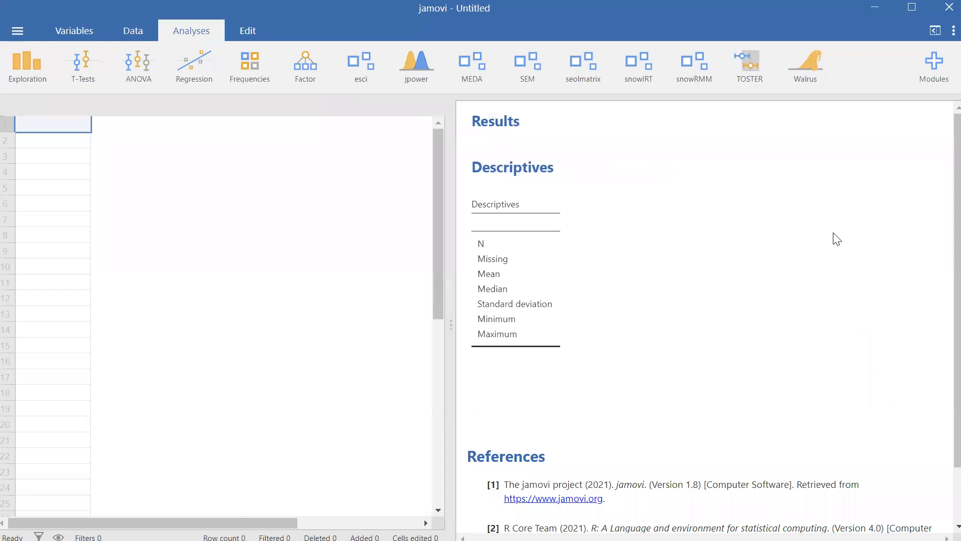
# Switch to the PowerPoint slide, highlight "pseudo R² (mostly Nagelkerke)" and place the cursor at the start of the classification table bullet
pyautogui.hotkey('alt', 'Tab')
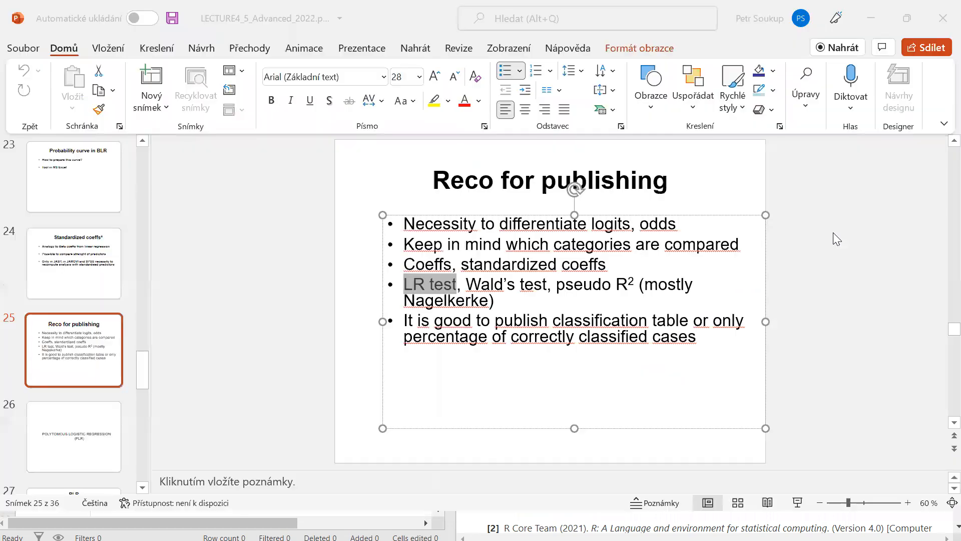
pyautogui.moveTo(557, 286); pyautogui.dragTo(643, 299)
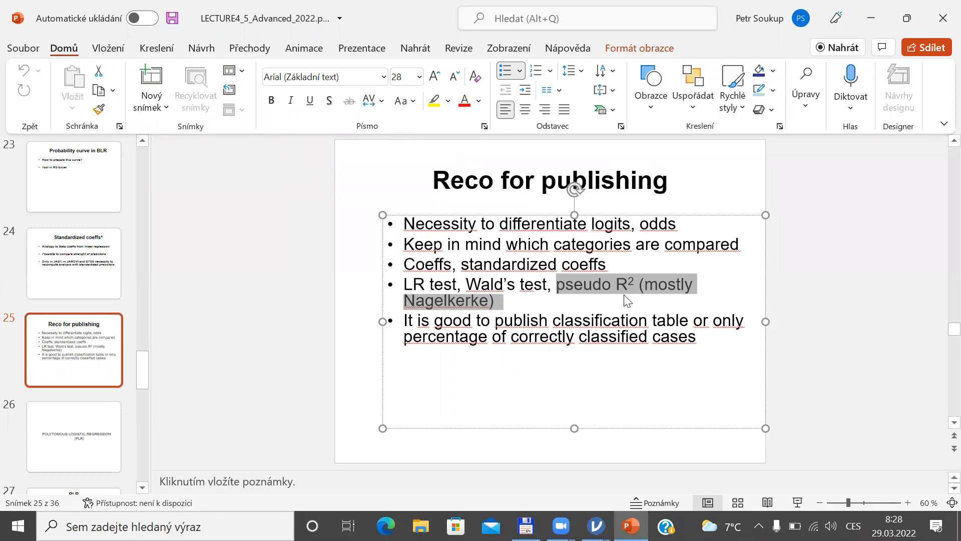
pyautogui.hotkey('alt', 'Tab')
pyautogui.hotkey('alt', 'Tab')
pyautogui.hotkey('alt', 'Tab')
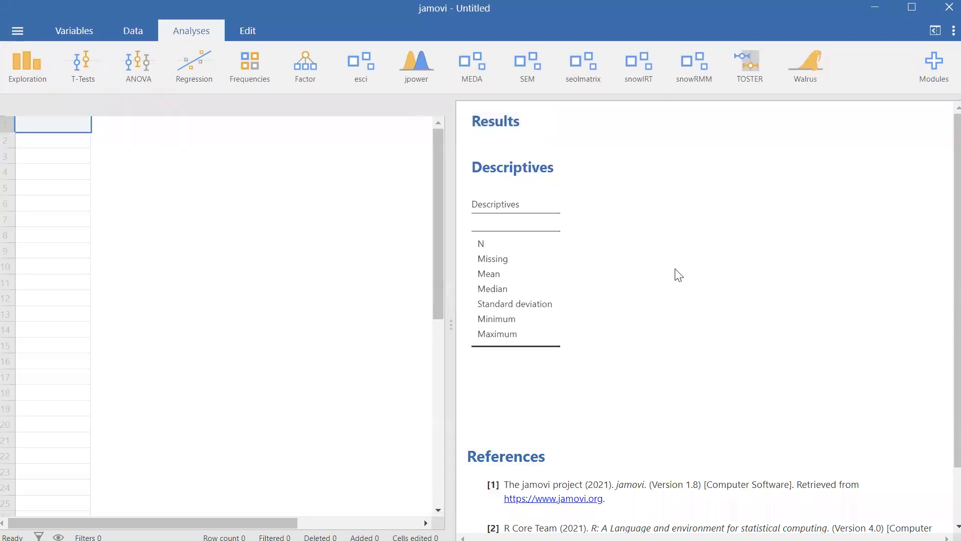
pyautogui.hotkey('alt', 'Tab')
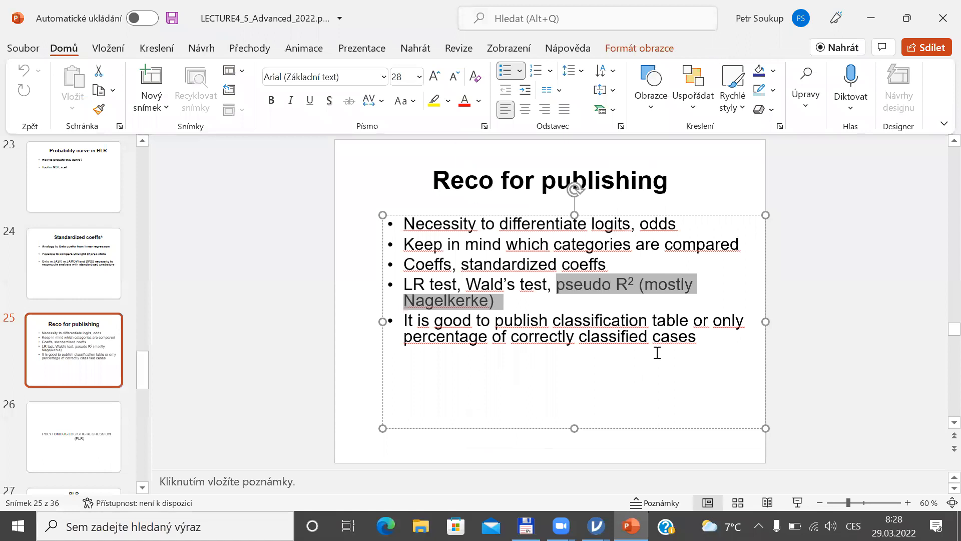
pyautogui.click(405, 321)
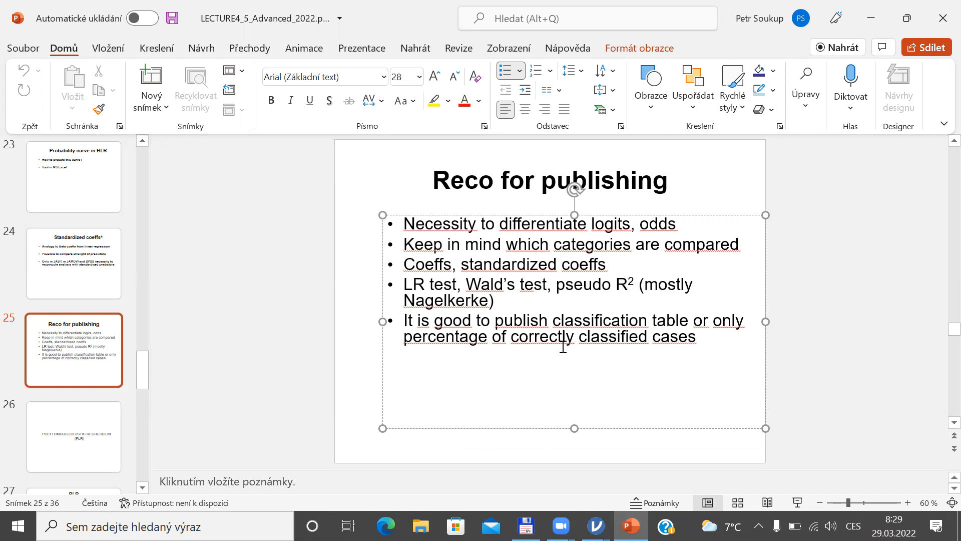
# Switch to the jamovi INET window, examine the second regression's classification table for use, and return to the PowerPoint lecture
pyautogui.hotkey('alt', 'Tab')
pyautogui.hotkey('alt', 'Tab')
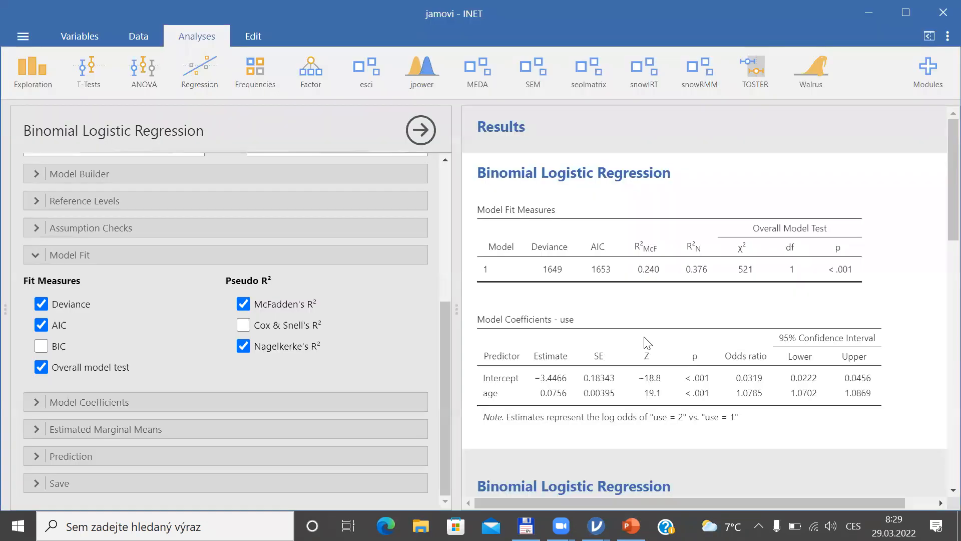
pyautogui.scroll(-15, 939, 401)
pyautogui.scroll(3, 940, 396)
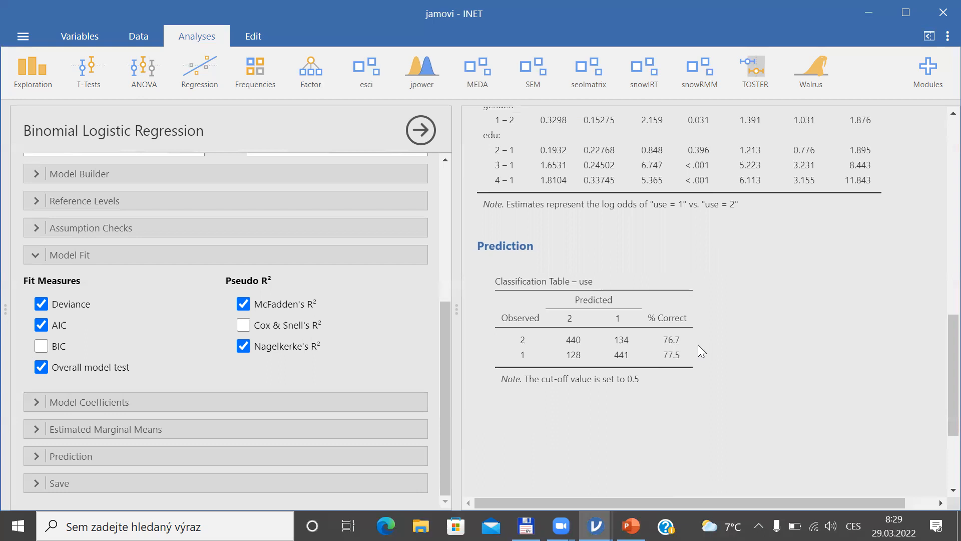
pyautogui.hotkey('alt', 'Tab')
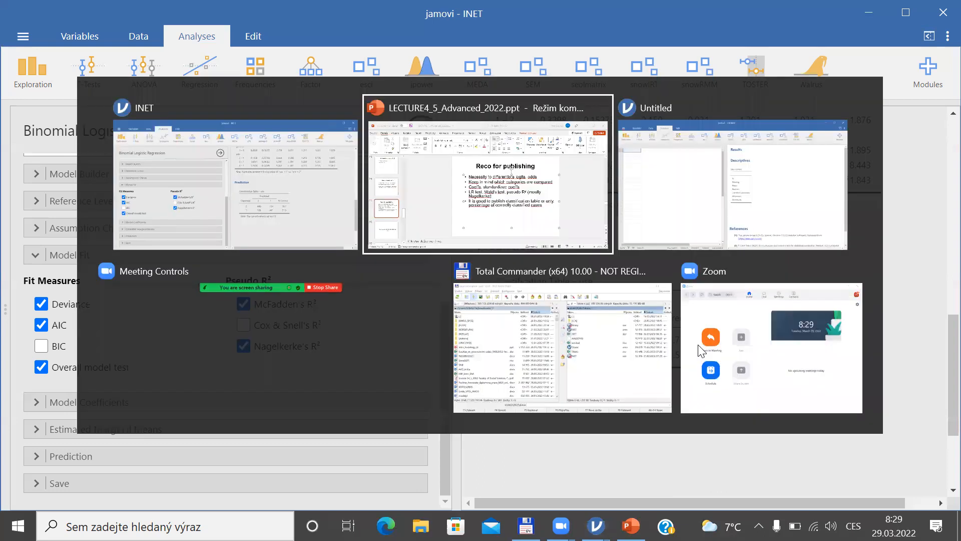
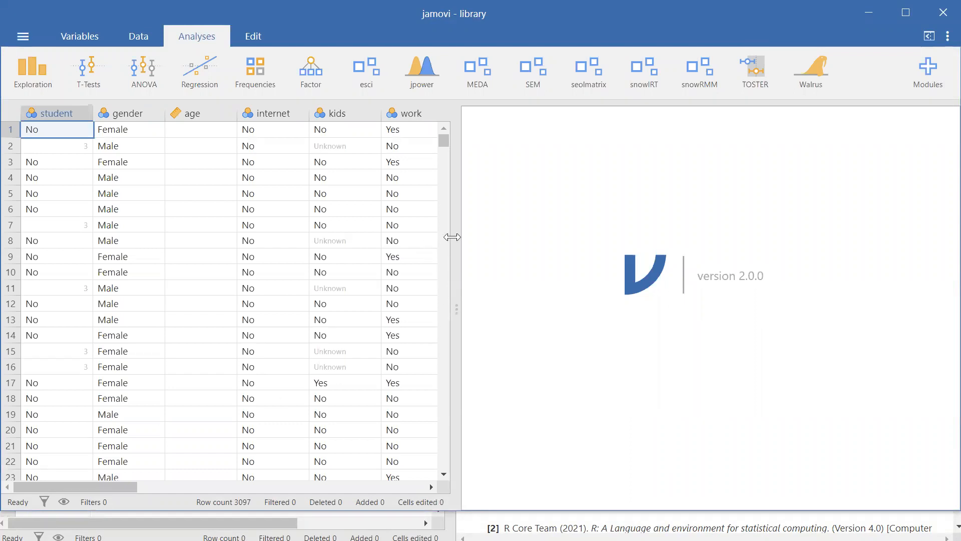
# Widen the library data spreadsheet to fill the window and select the group variable's column
pyautogui.moveTo(453, 243); pyautogui.dragTo(938, 200)
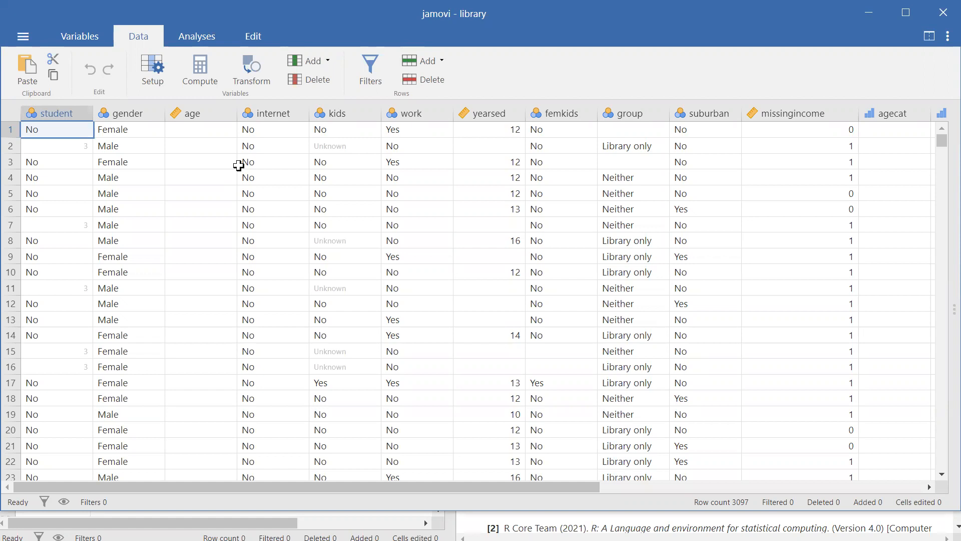
pyautogui.click(629, 113)
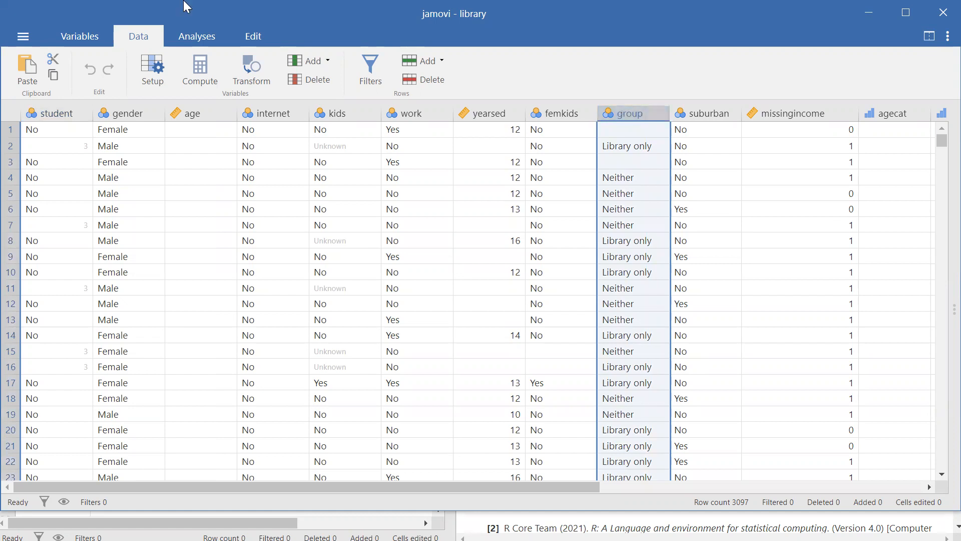
# Create a Descriptives analysis of the group variable with frequency tables and view the frequencies of its levels
pyautogui.click(187, 33)
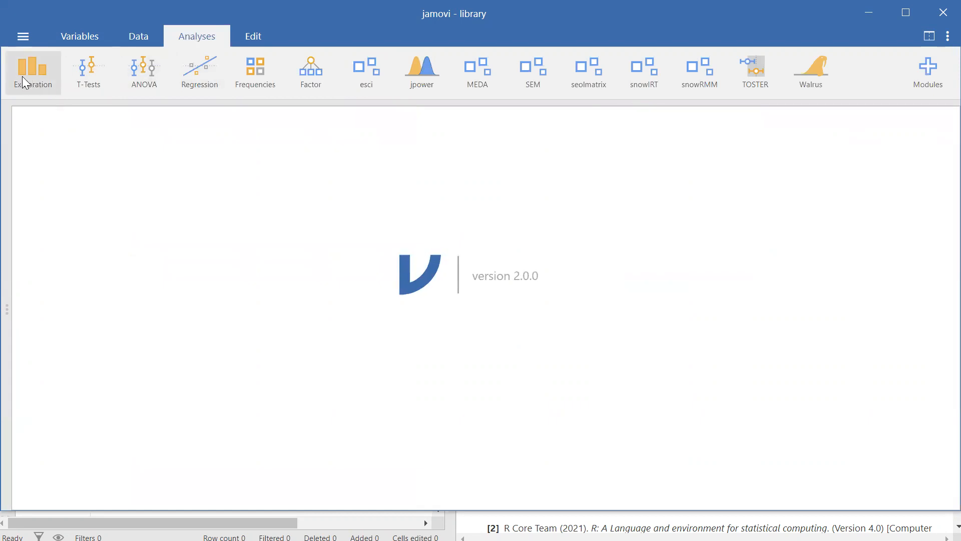
pyautogui.click(22, 76)
pyautogui.click(37, 111)
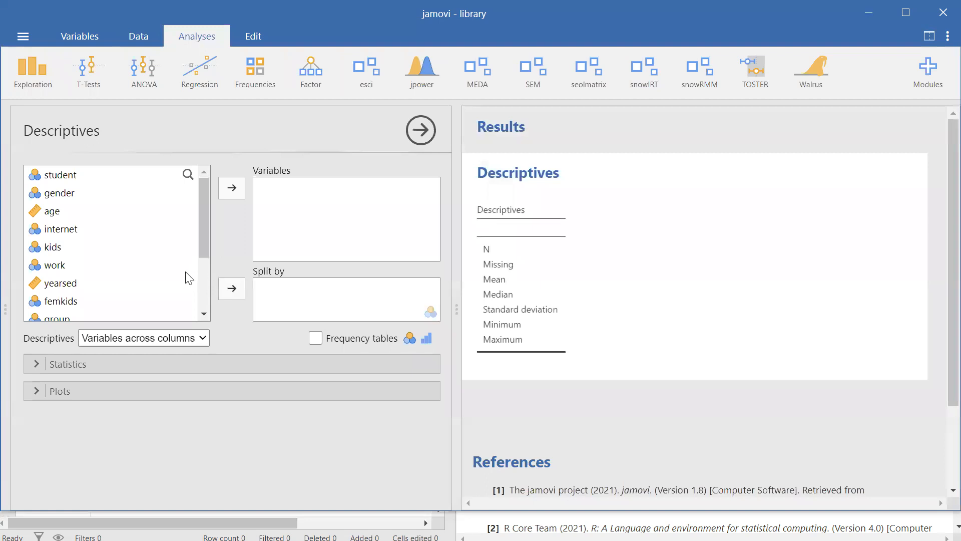
pyautogui.click(62, 316)
pyautogui.click(233, 192)
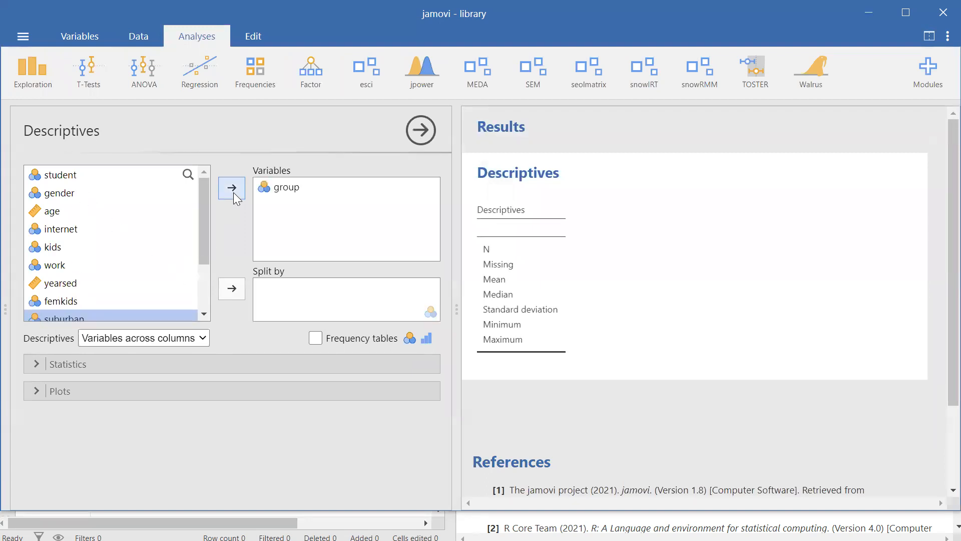
pyautogui.click(316, 339)
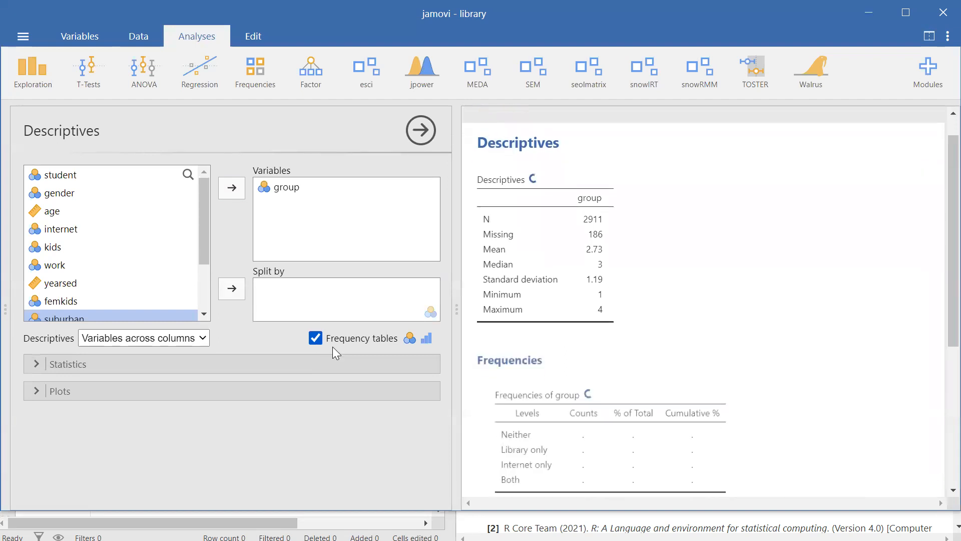
pyautogui.moveTo(937, 301); pyautogui.dragTo(947, 328)
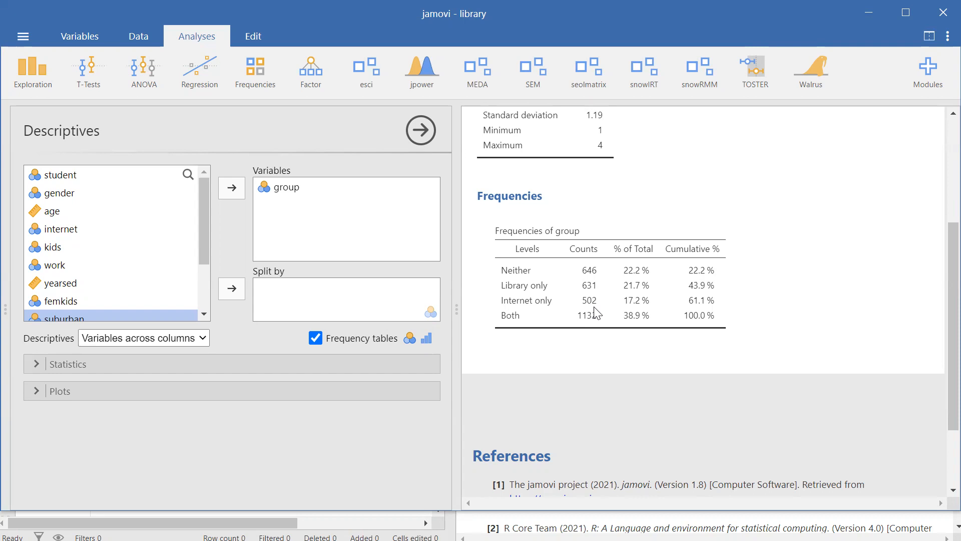
pyautogui.press('super')
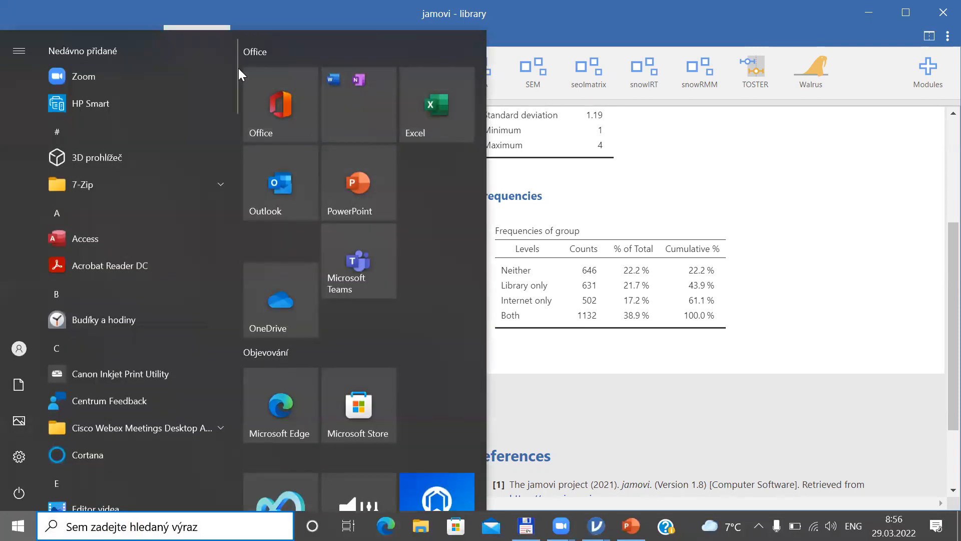
pyautogui.moveTo(234, 77); pyautogui.dragTo(237, 441)
pyautogui.moveTo(236, 436); pyautogui.dragTo(240, 187)
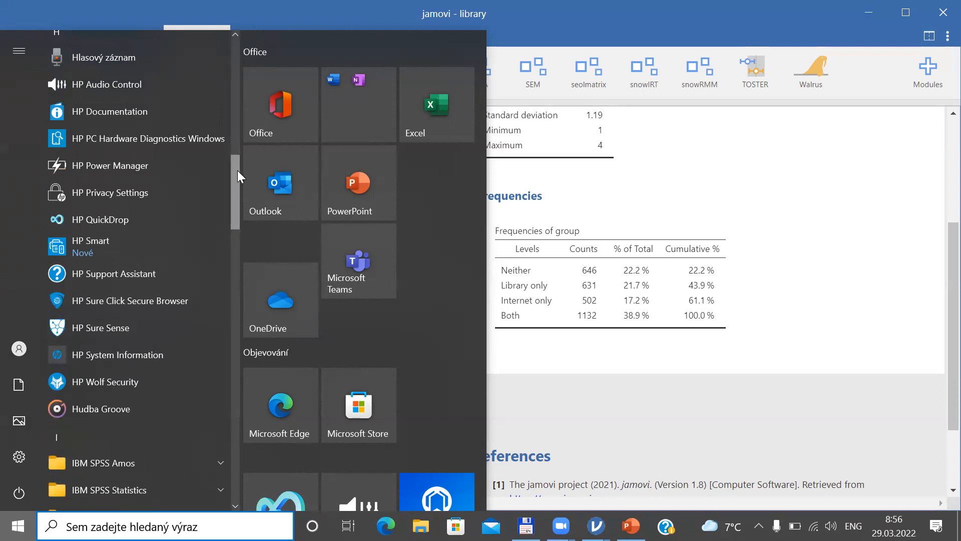
pyautogui.moveTo(237, 170); pyautogui.dragTo(226, 66)
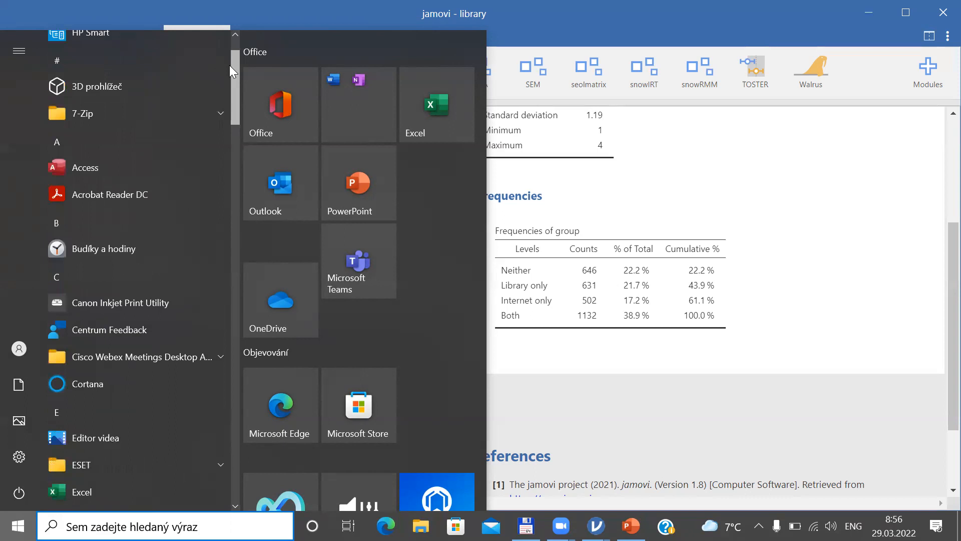
pyautogui.moveTo(229, 65); pyautogui.dragTo(246, 195)
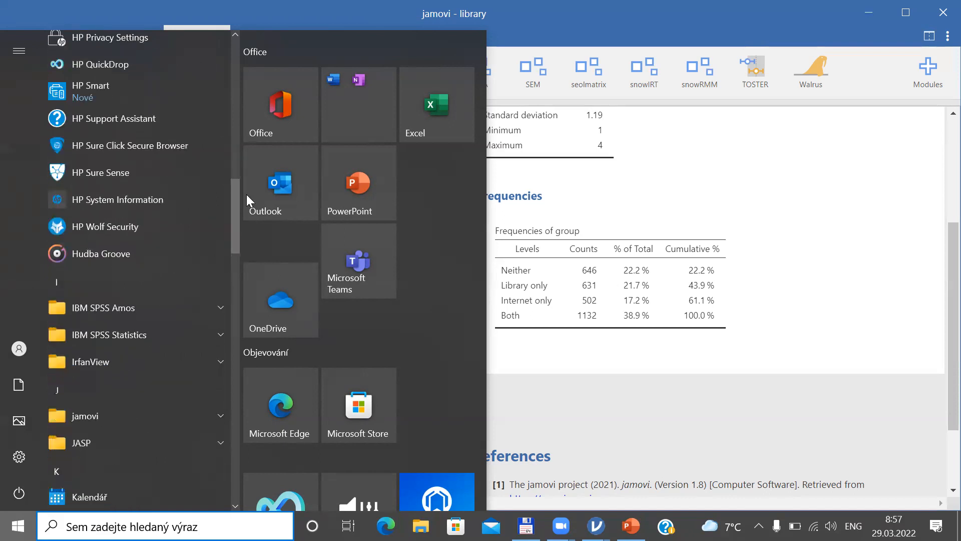
pyautogui.click(702, 432)
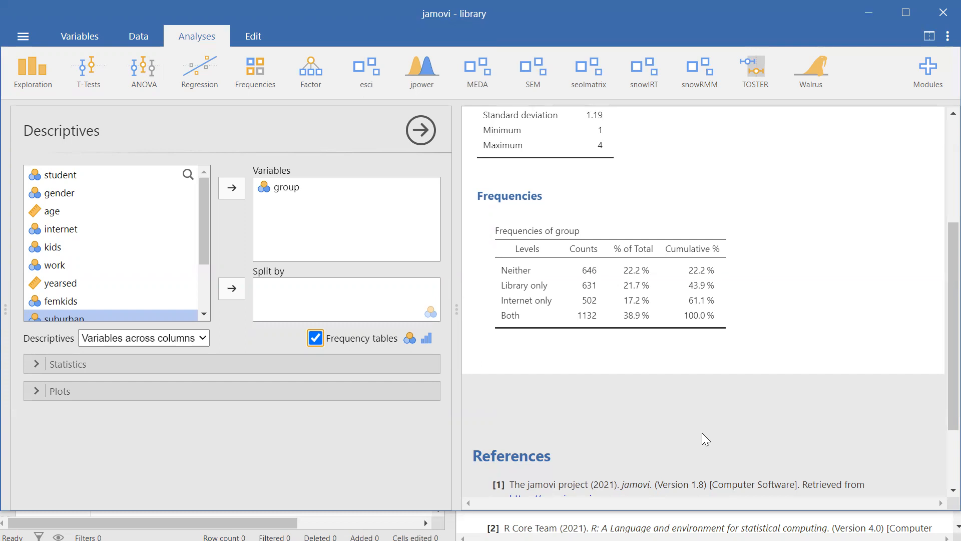
# Switch to the PowerPoint lecture showing the PLR slide
pyautogui.hotkey('alt', 'Tab')
pyautogui.hotkey('alt', 'Tab')
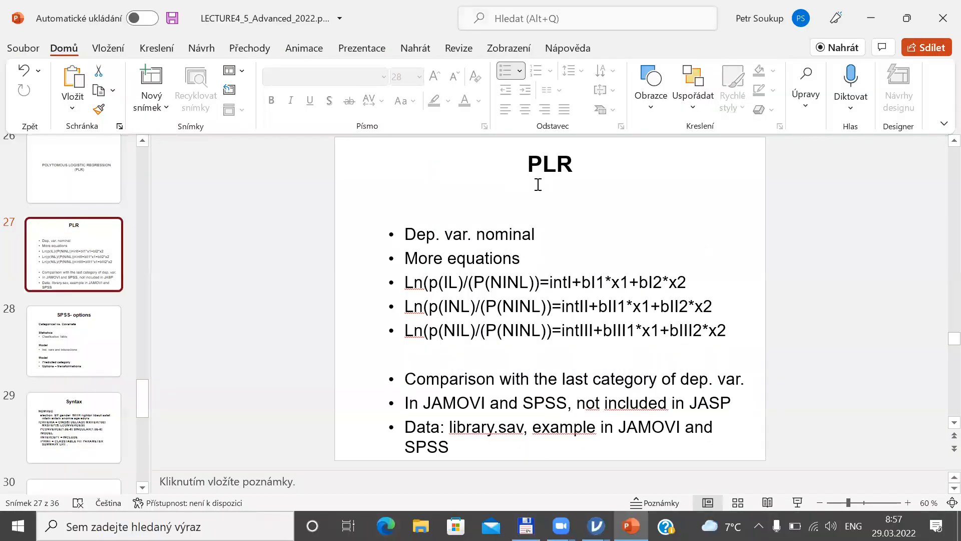
# Highlight the PLR slide's title for emphasis and clear the selection
pyautogui.moveTo(529, 163); pyautogui.dragTo(581, 163)
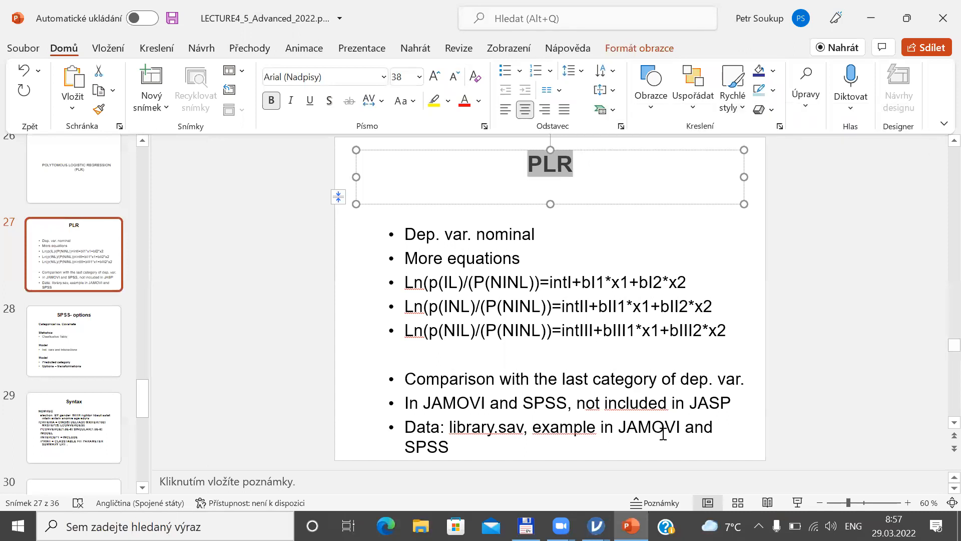
pyautogui.press('Escape')
pyautogui.press('Escape')
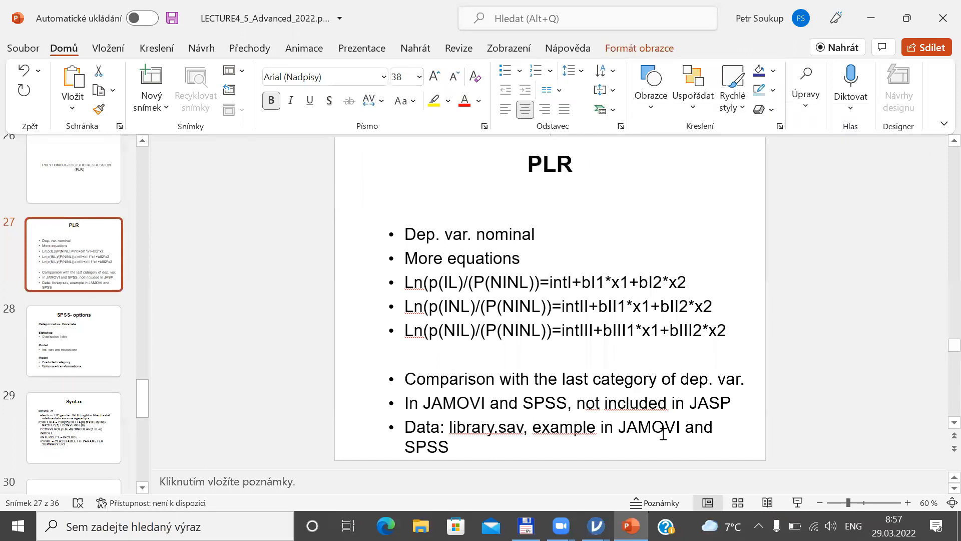
# Switch to the jamovi library window and create a multinomial logistic regression with group as the dependent variable
pyautogui.hotkey('alt', 'Tab')
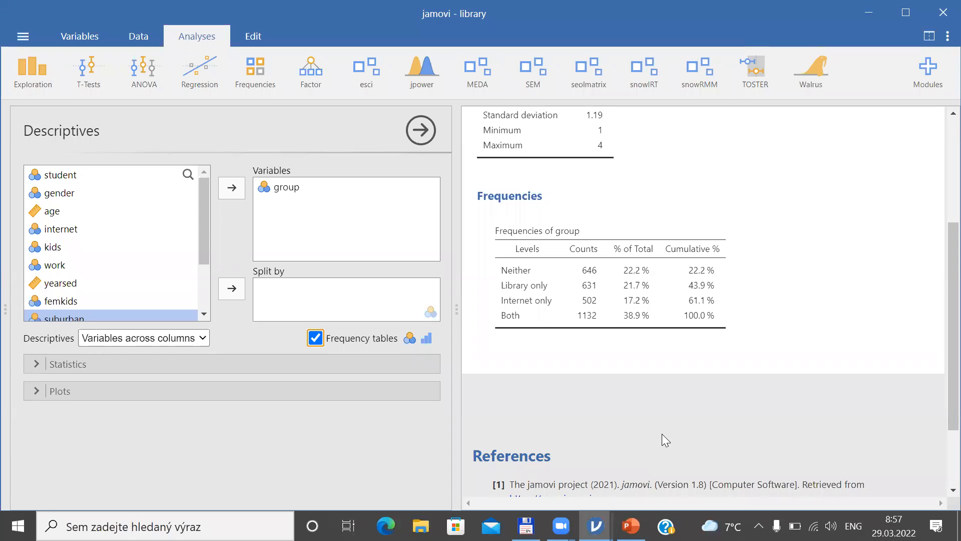
pyautogui.click(198, 67)
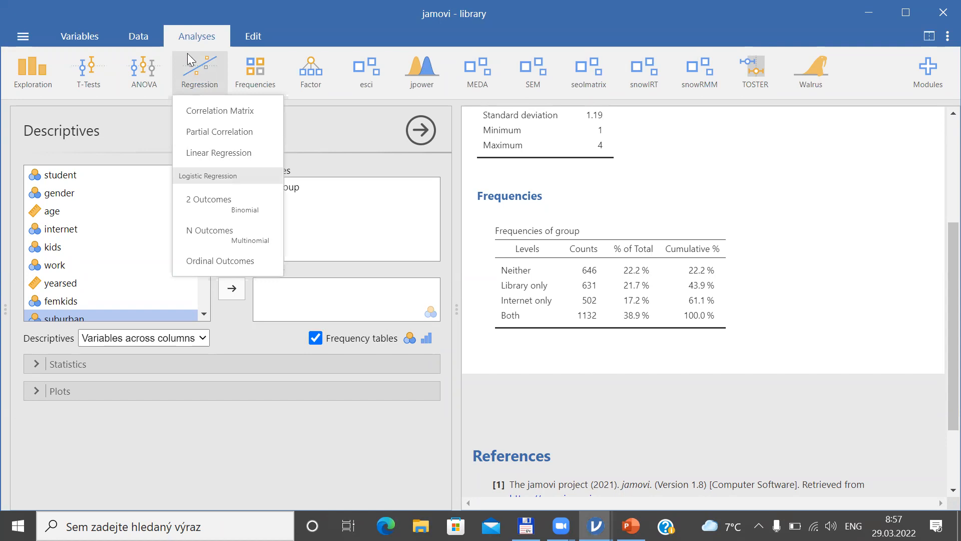
pyautogui.click(251, 239)
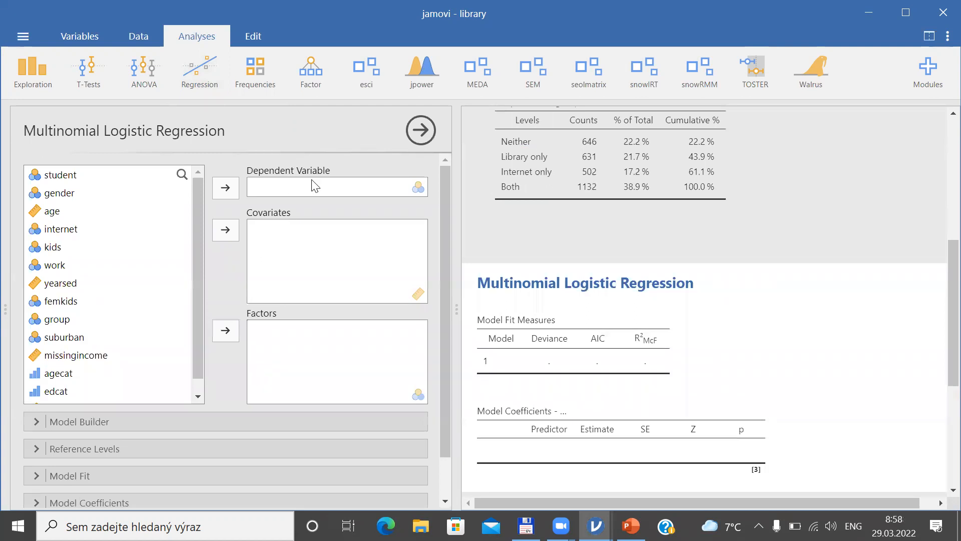
pyautogui.click(58, 326)
pyautogui.click(225, 188)
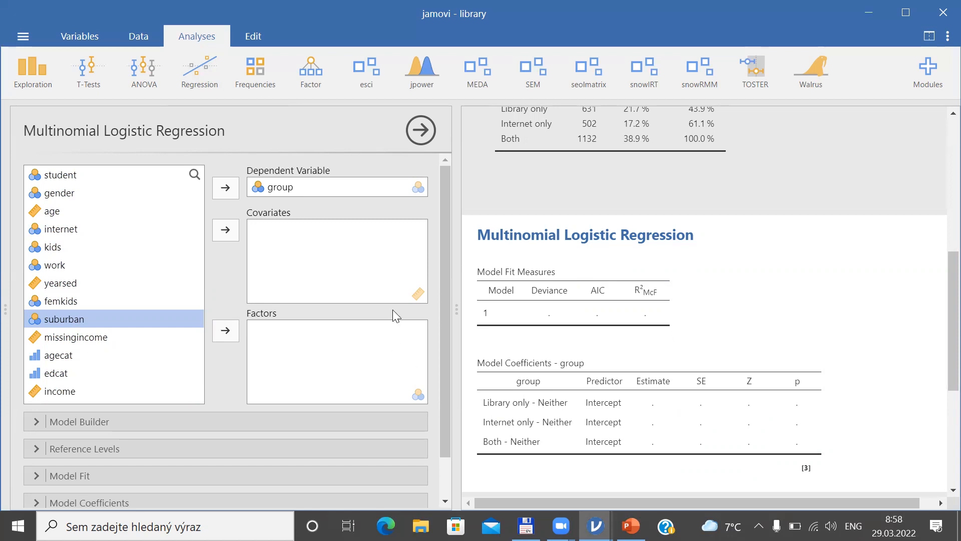
# Review the reference level choices for group and choose Neither as the reference category
pyautogui.moveTo(445, 299); pyautogui.dragTo(466, 409)
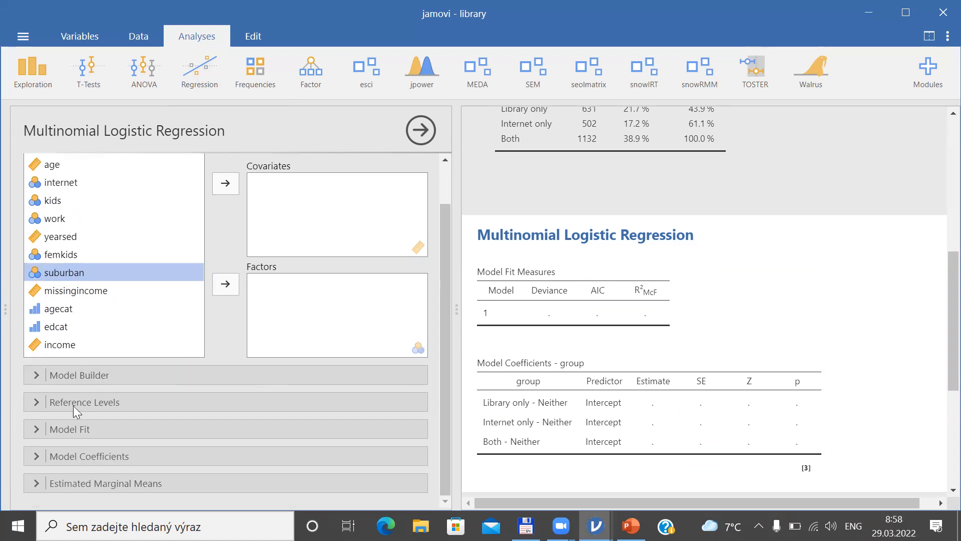
pyautogui.click(37, 400)
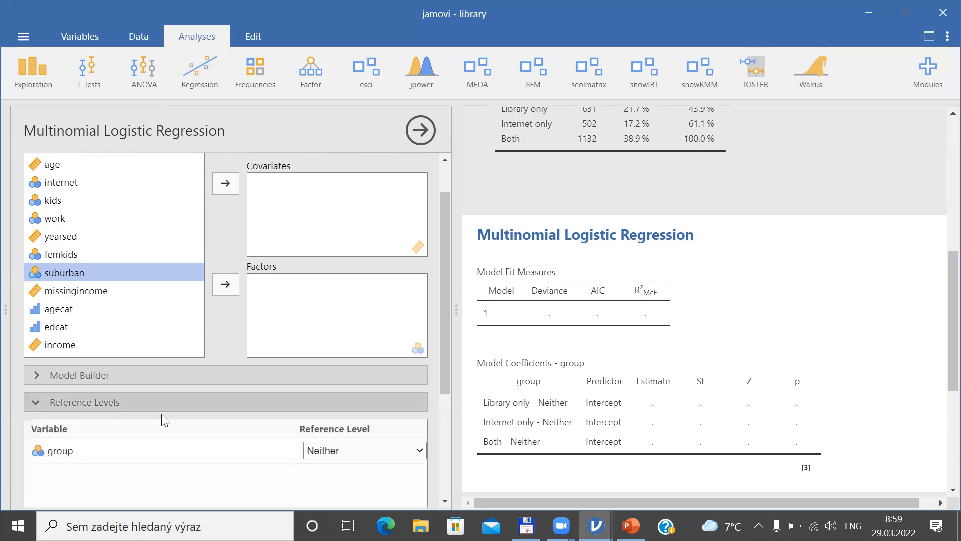
pyautogui.moveTo(444, 342); pyautogui.dragTo(457, 408)
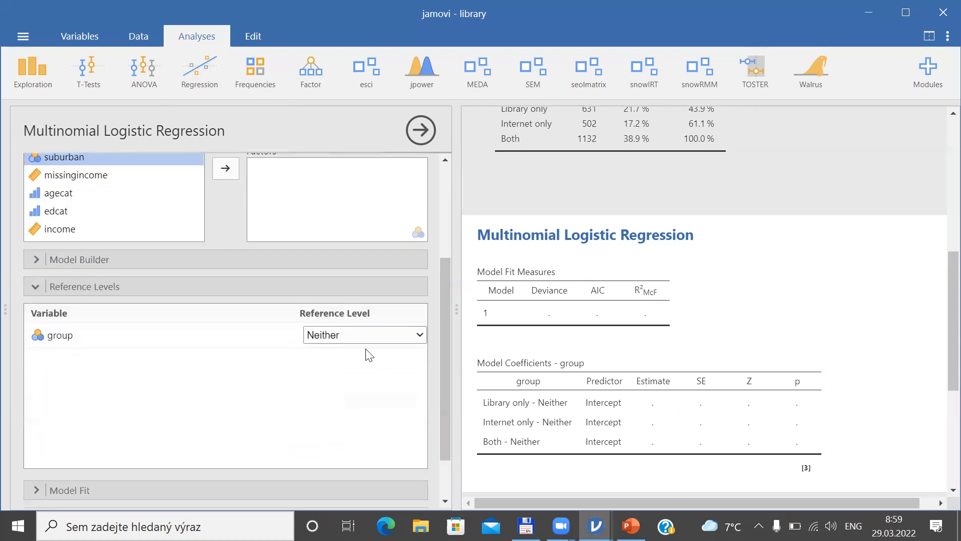
pyautogui.click(362, 337)
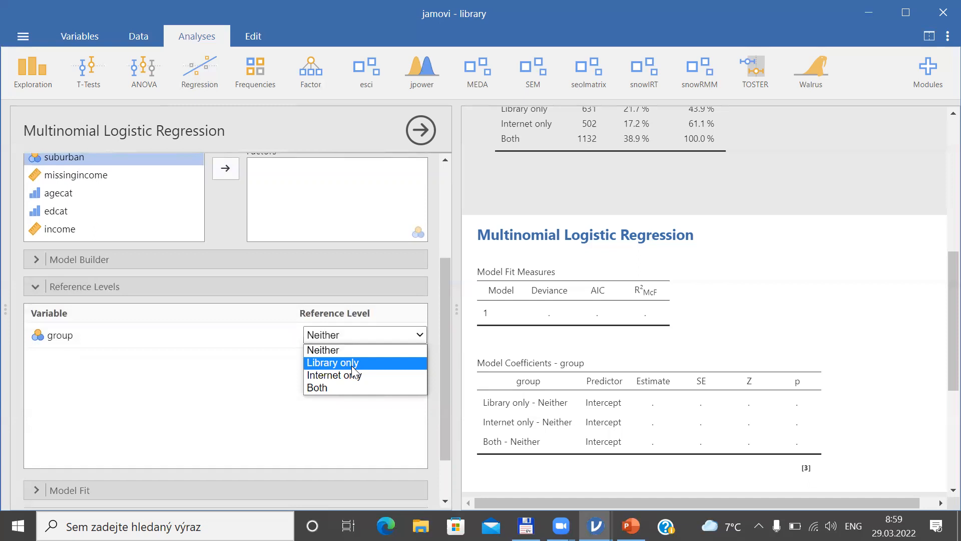
pyautogui.click(339, 352)
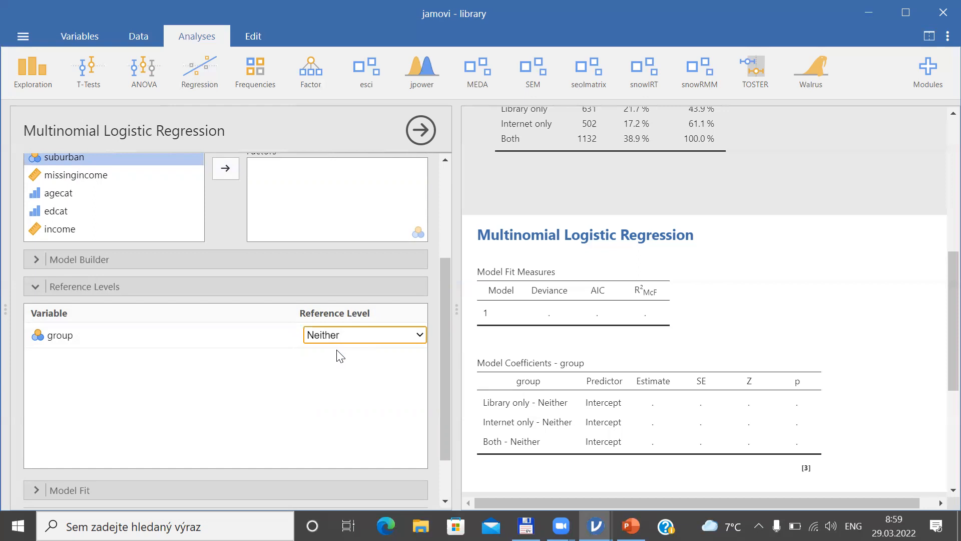
pyautogui.click(35, 293)
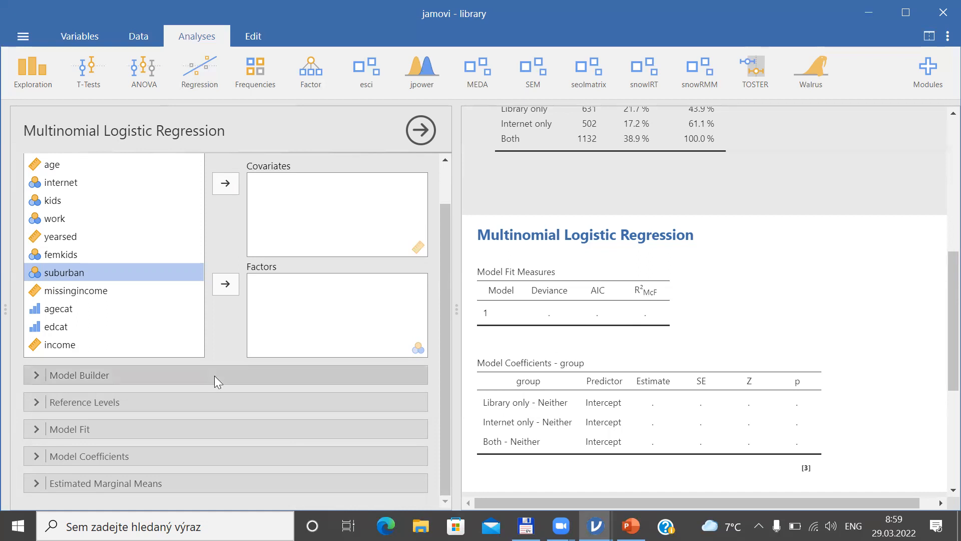
# Add Nagelkerke's R² and the overall model test to the regression's model fit output
pyautogui.click(35, 429)
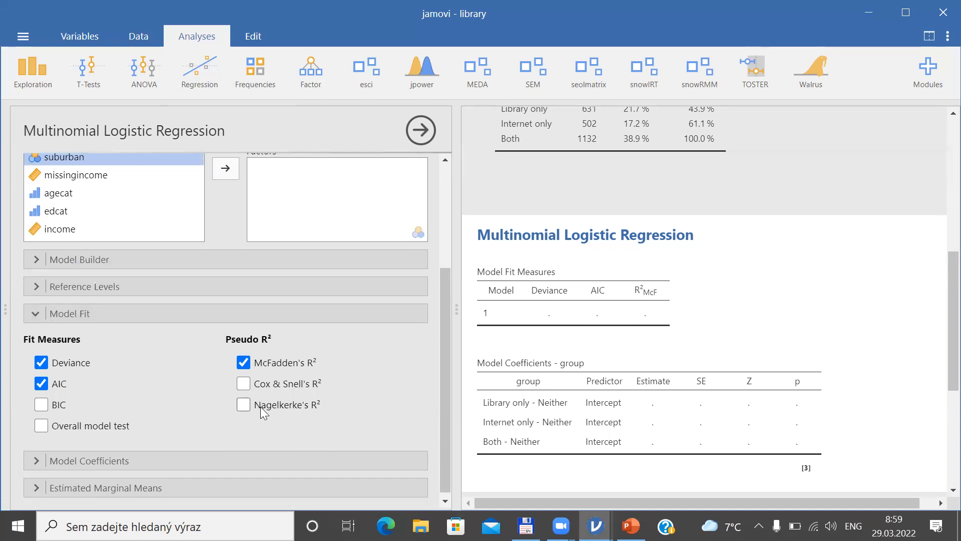
pyautogui.click(244, 406)
pyautogui.click(42, 426)
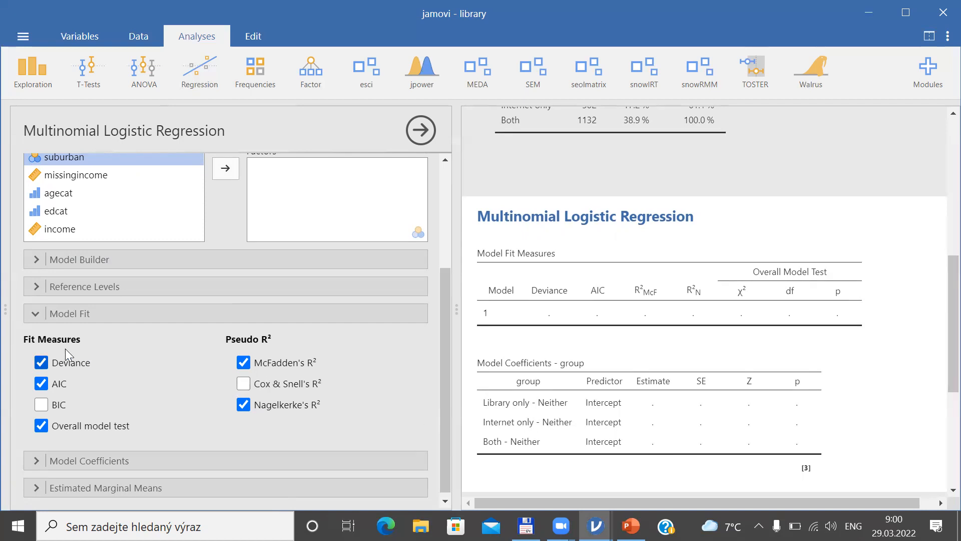
pyautogui.click(37, 317)
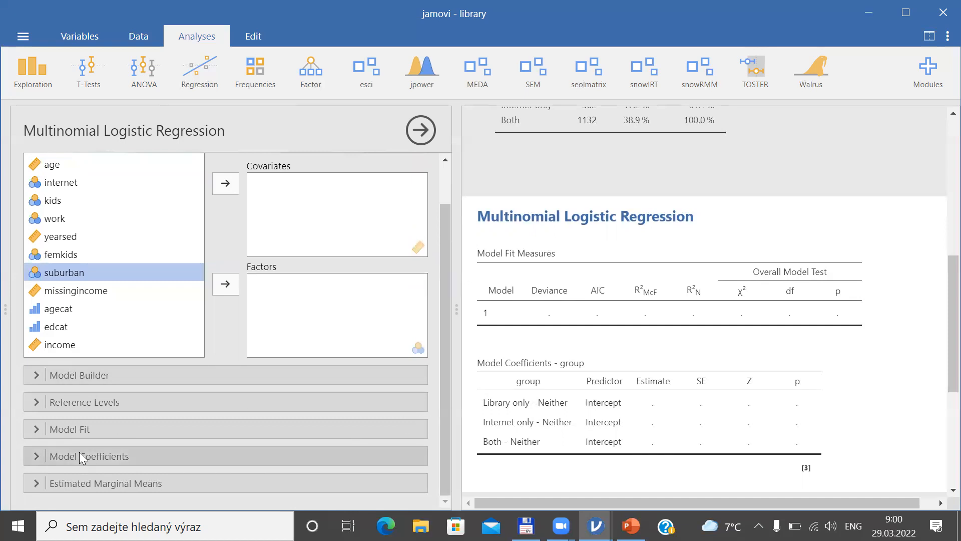
# Add the odds ratio with its 95% confidence interval to the model coefficients output
pyautogui.click(37, 460)
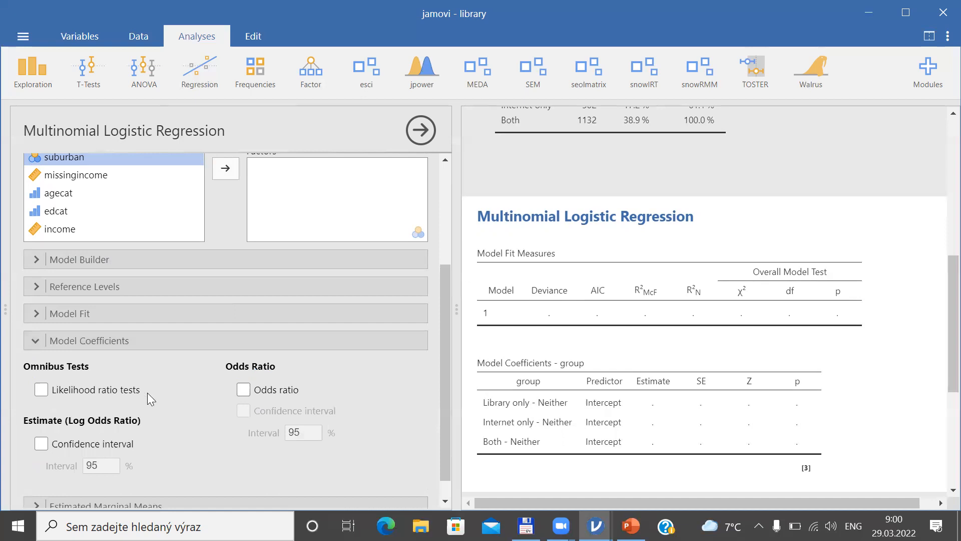
pyautogui.click(243, 391)
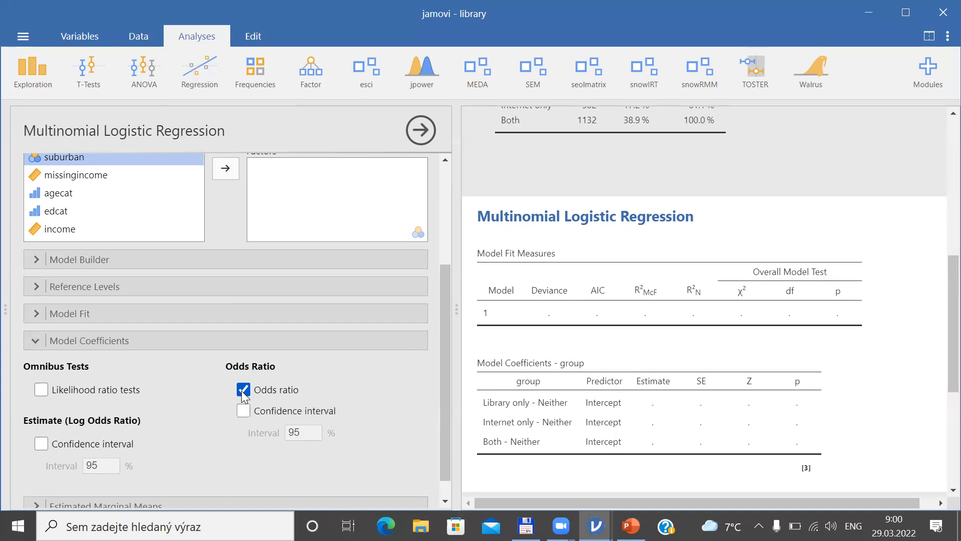
pyautogui.click(243, 411)
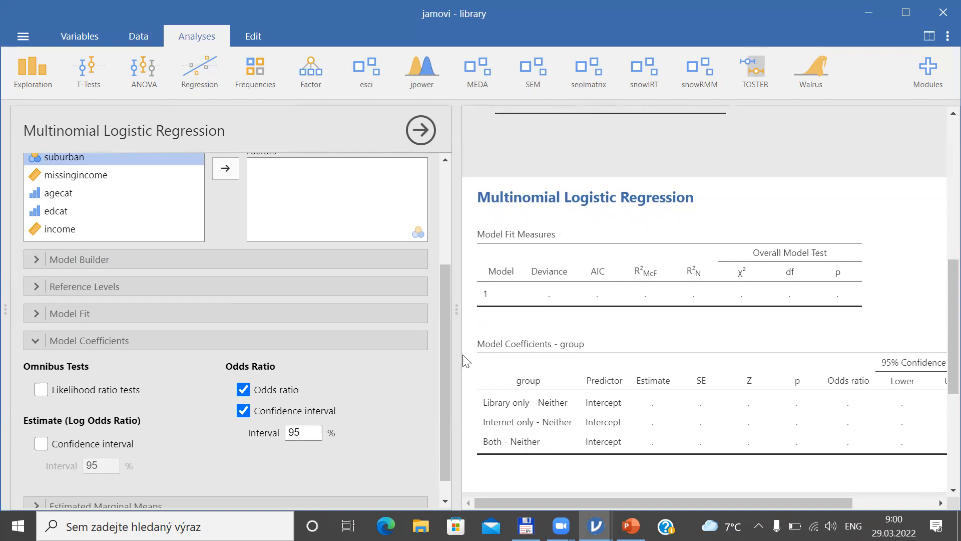
pyautogui.click(29, 346)
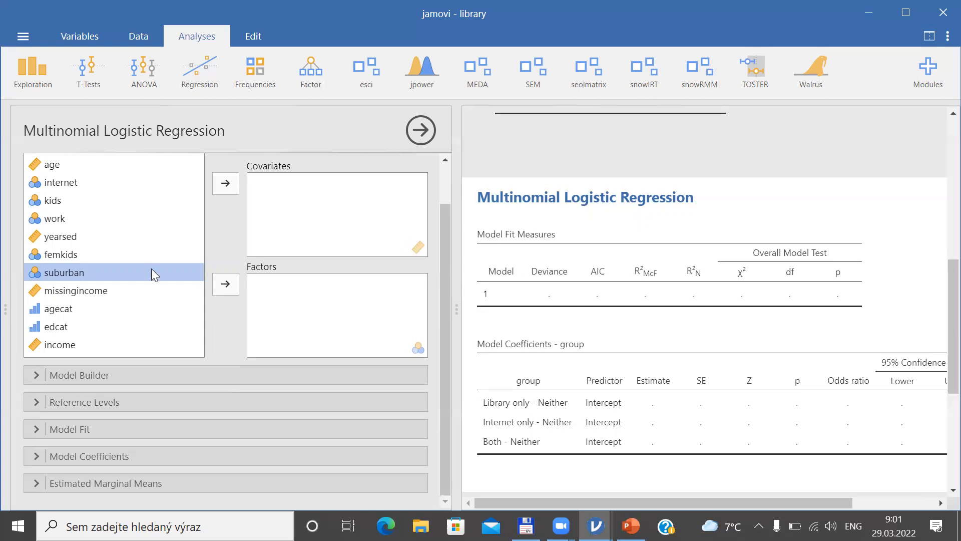
# Add age as a covariate of the multinomial regression and view the coefficients for each group comparison
pyautogui.click(50, 164)
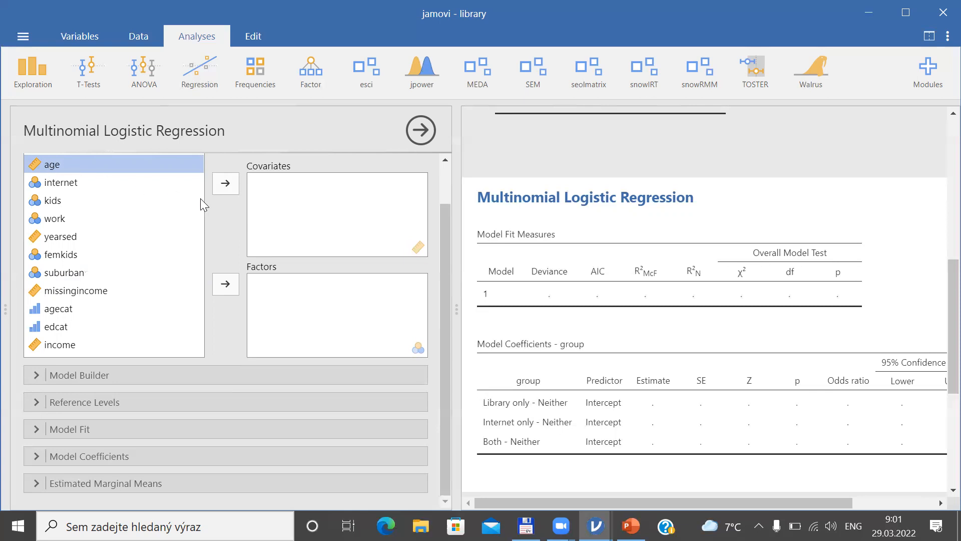
pyautogui.click(226, 183)
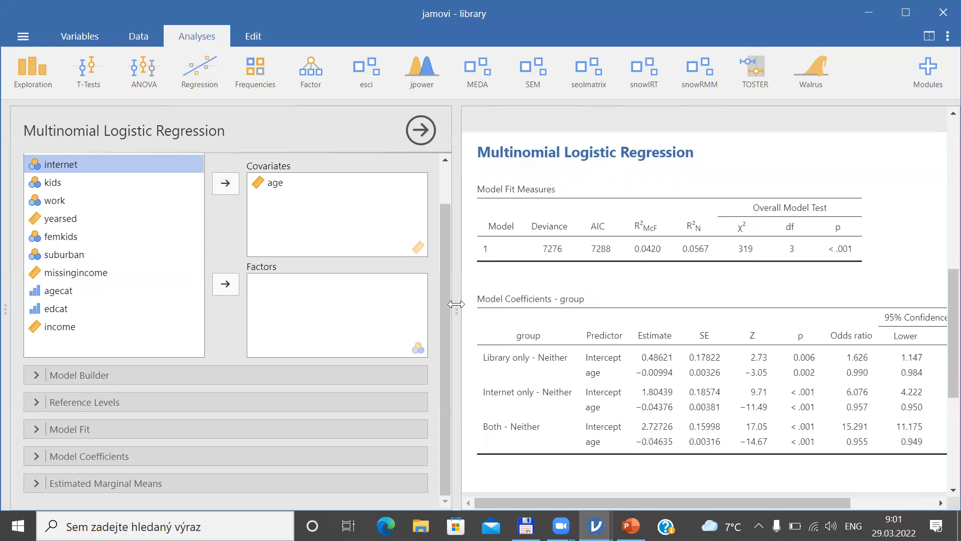
pyautogui.moveTo(457, 309); pyautogui.dragTo(476, 309)
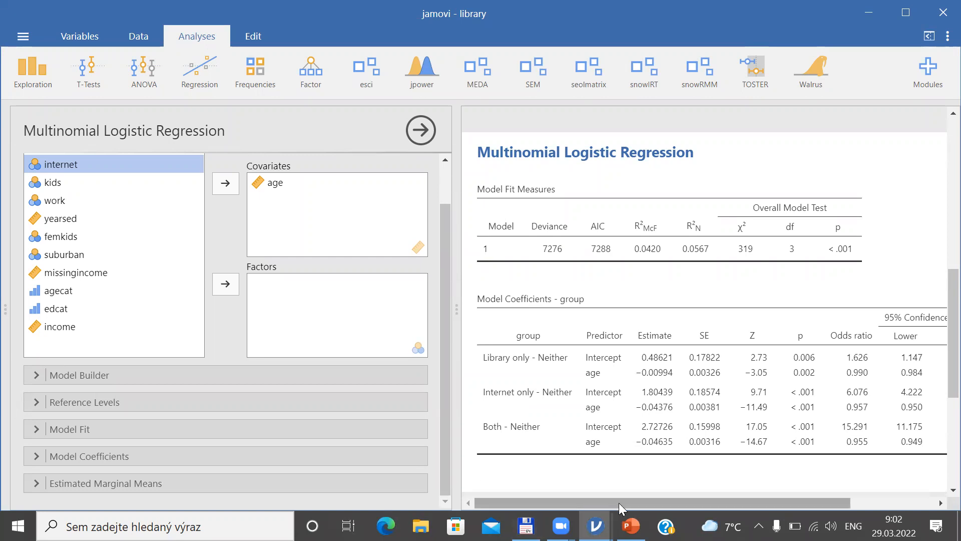
pyautogui.moveTo(619, 502)
pyautogui.mouseDown()
pyautogui.moveTo(737, 504)
pyautogui.moveTo(619, 504)
pyautogui.mouseUp()
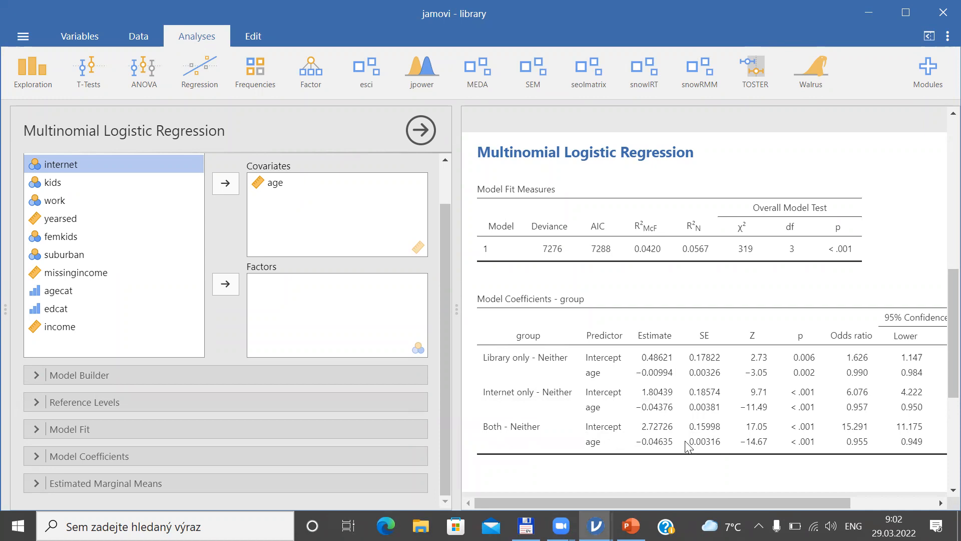
# Switch to the PowerPoint lecture and highlight the three PLR equations one after another
pyautogui.hotkey('alt', 'Tab')
pyautogui.moveTo(408, 282); pyautogui.dragTo(627, 289)
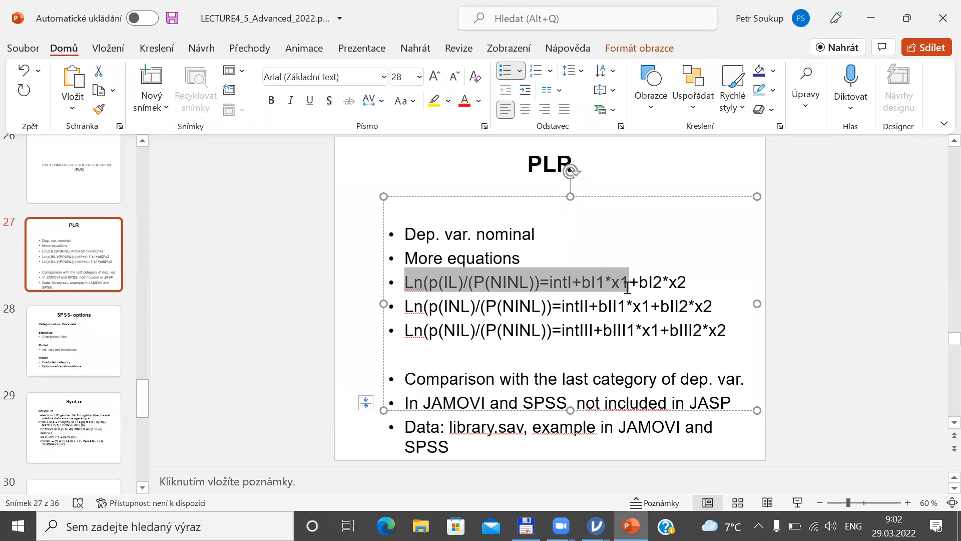
pyautogui.moveTo(406, 305); pyautogui.dragTo(620, 299)
pyautogui.moveTo(406, 331); pyautogui.dragTo(617, 336)
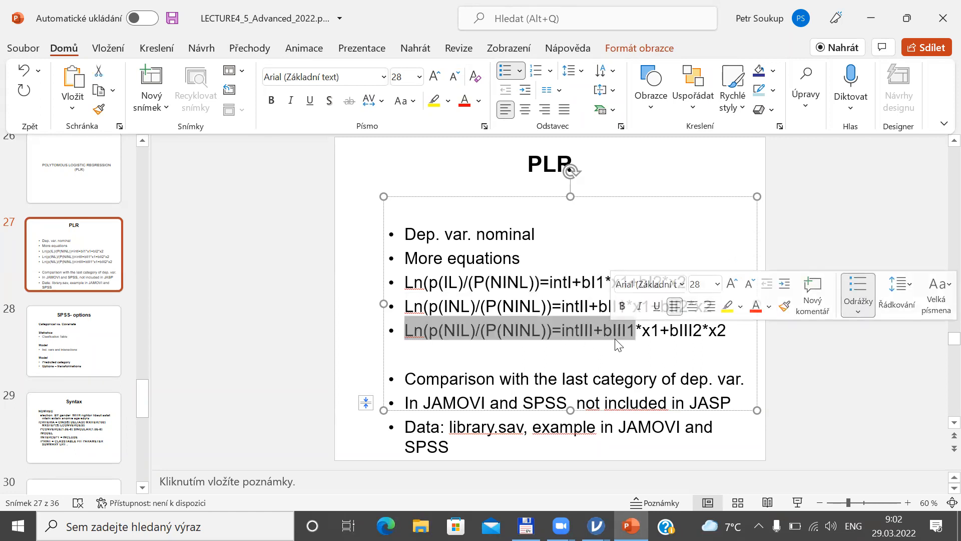
# Return to jamovi and examine the age odds ratios and both limits of their confidence intervals
pyautogui.hotkey('alt', 'Tab')
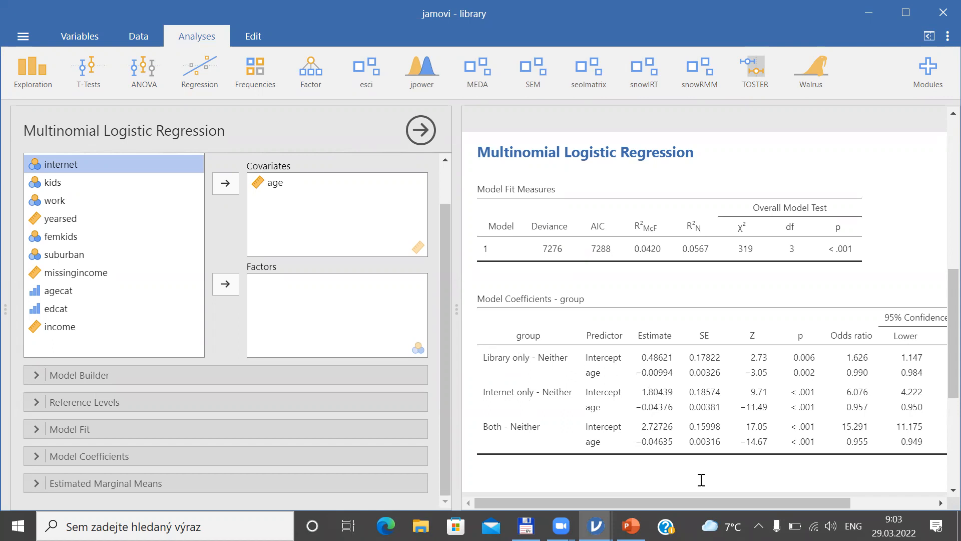
pyautogui.moveTo(700, 499); pyautogui.dragTo(799, 508)
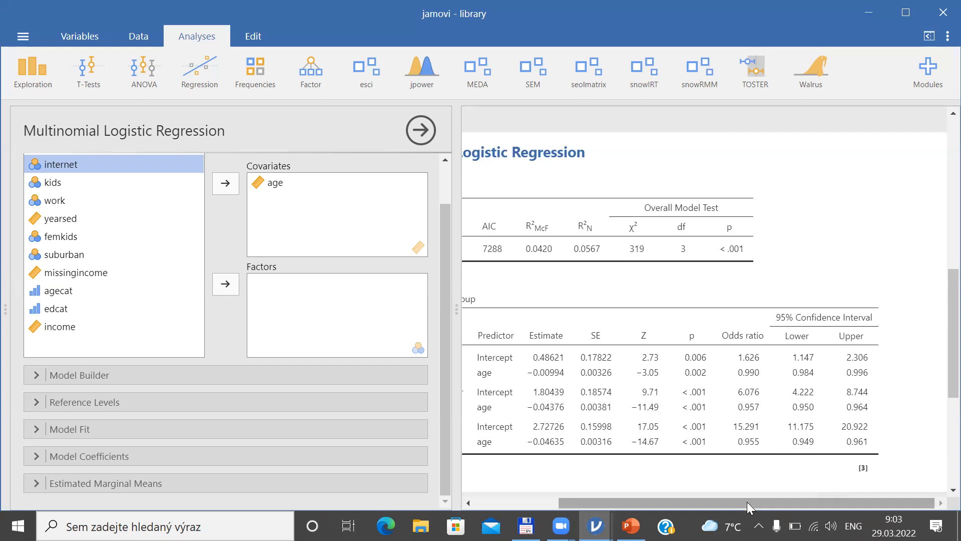
pyautogui.moveTo(747, 502); pyautogui.dragTo(626, 504)
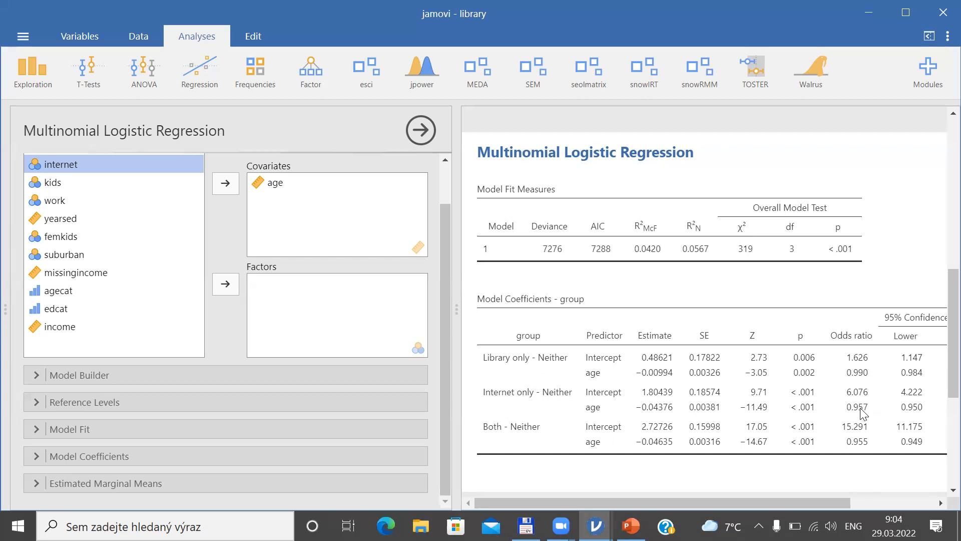
# Start Excel and create a blank workbook
pyautogui.press('super')
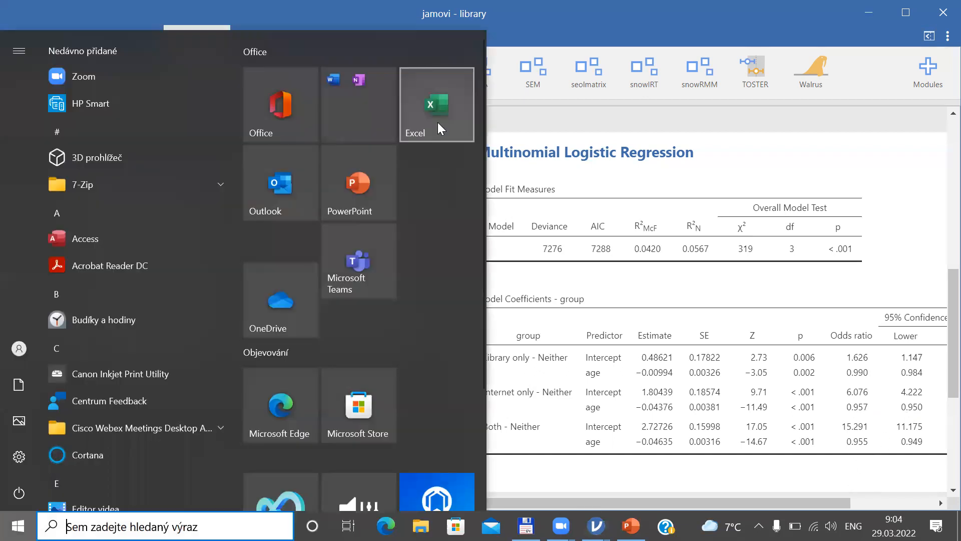
pyautogui.click(439, 128)
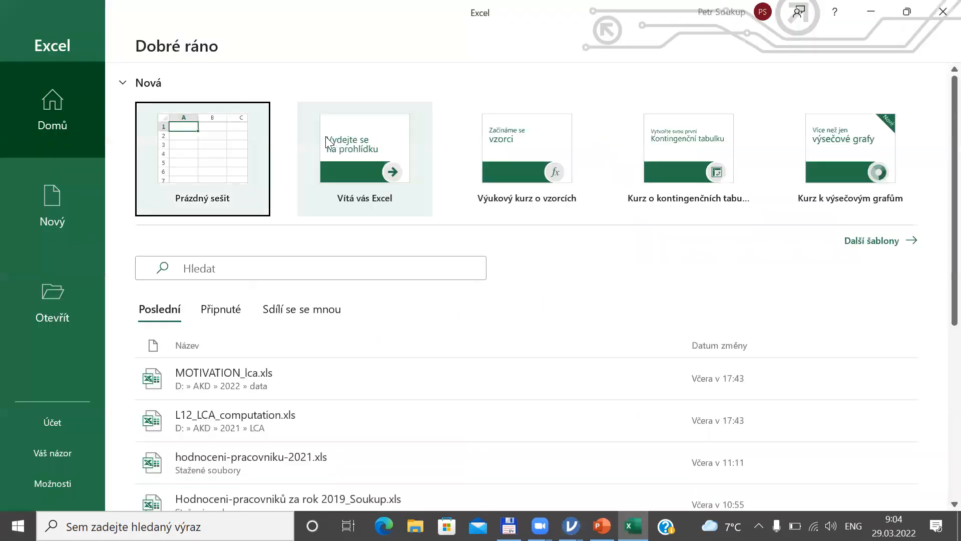
pyautogui.click(237, 155)
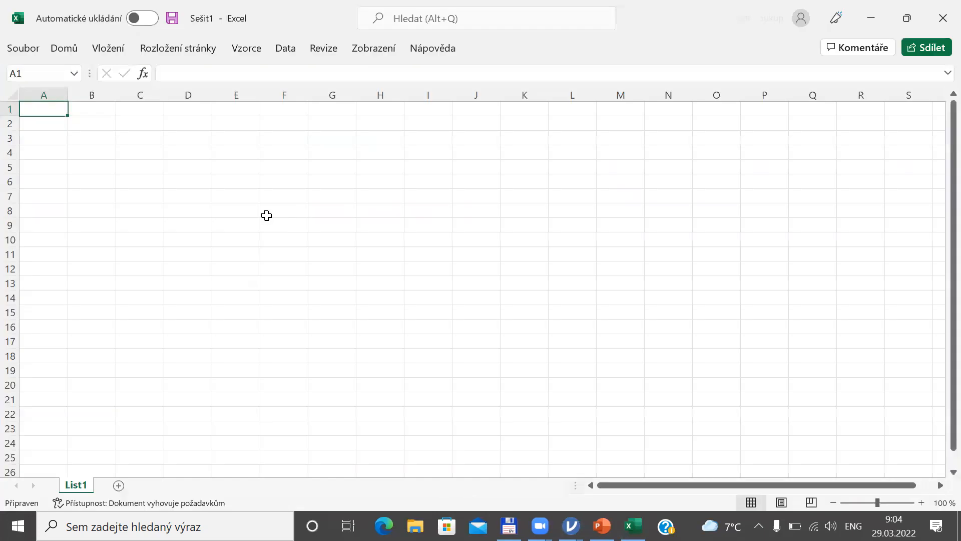
# Enter the odds ratio 0,957 in cell A1 and calculate its reciprocal in A3 with =1/0,957
pyautogui.write('0')
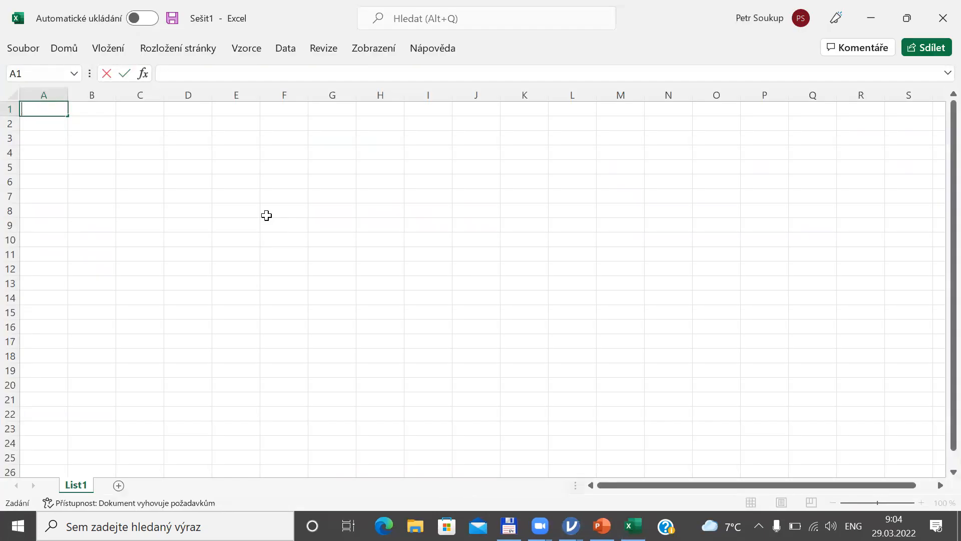
pyautogui.write(',957')
pyautogui.press('Return')
pyautogui.press('Return')
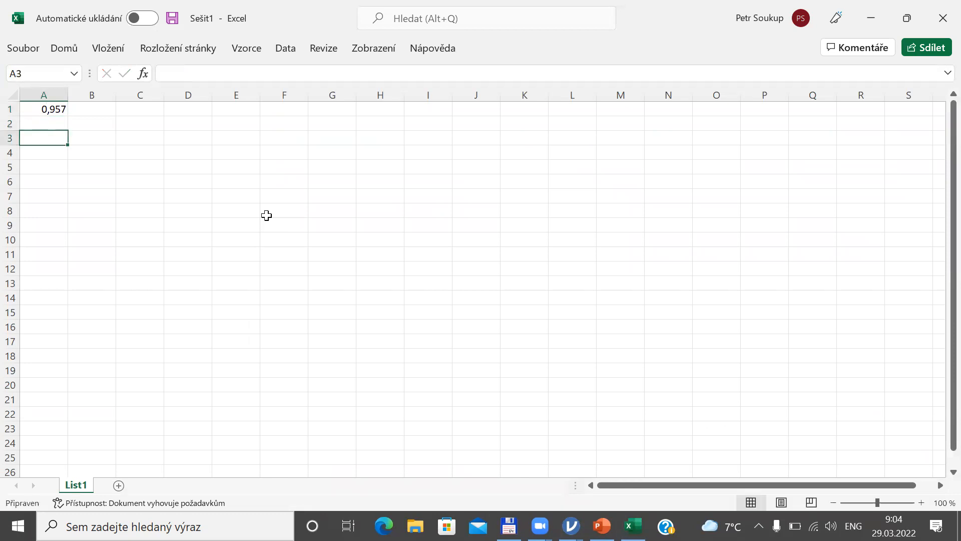
pyautogui.write('=1')
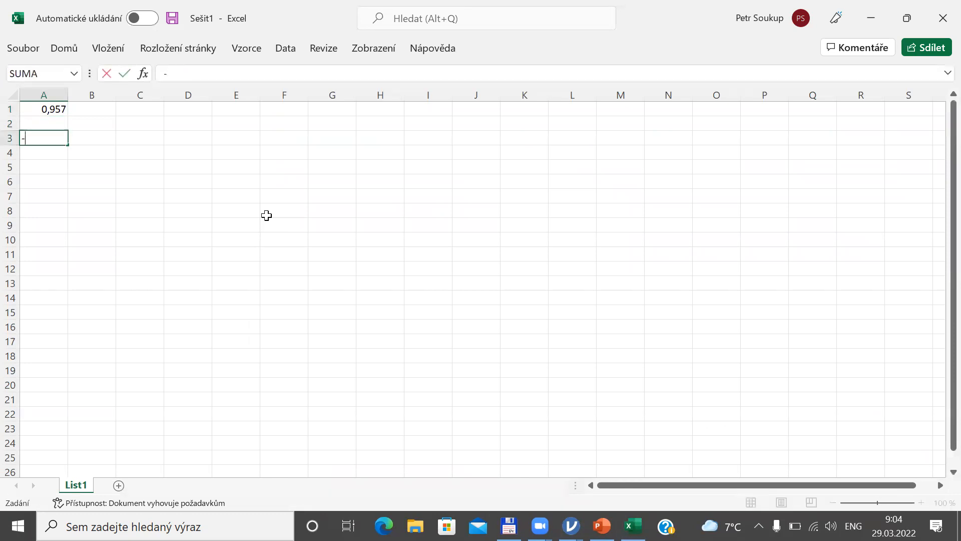
pyautogui.write('/0,957')
pyautogui.press('Return')
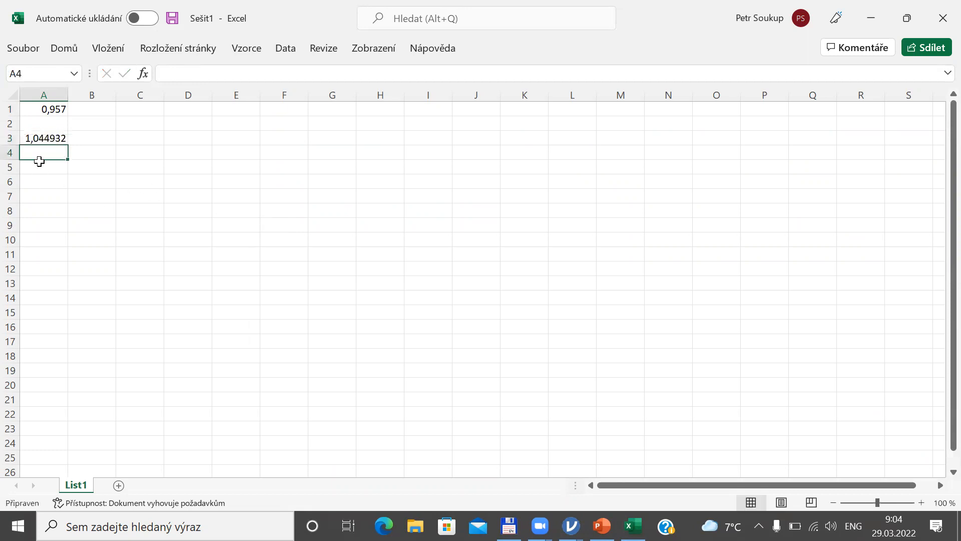
# Zoom the worksheet in to 170 % so the odds ratio and its reciprocal are easy to read
pyautogui.click(28, 139)
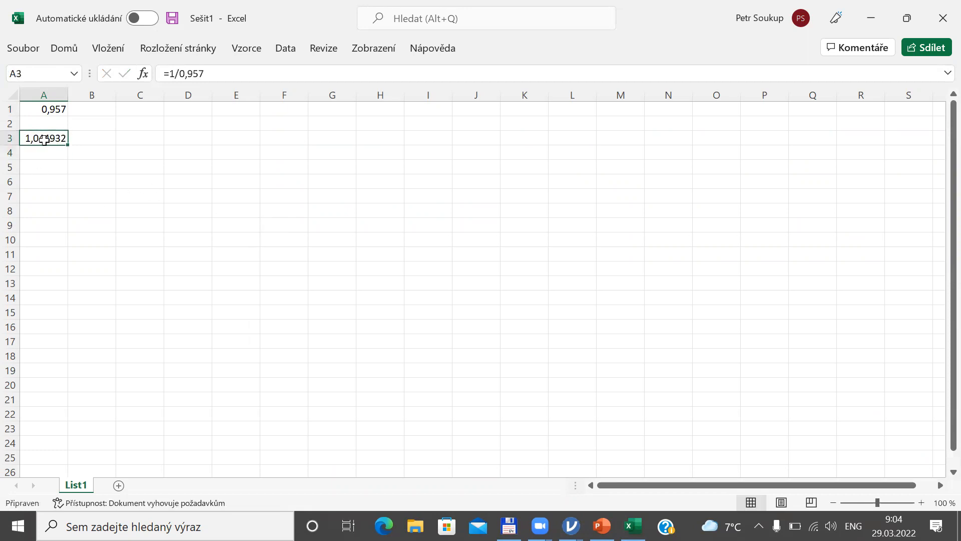
pyautogui.click(920, 502)
pyautogui.click(920, 501)
pyautogui.click(920, 502)
pyautogui.click(920, 502)
pyautogui.click(920, 502)
pyautogui.click(921, 501)
pyautogui.click(920, 501)
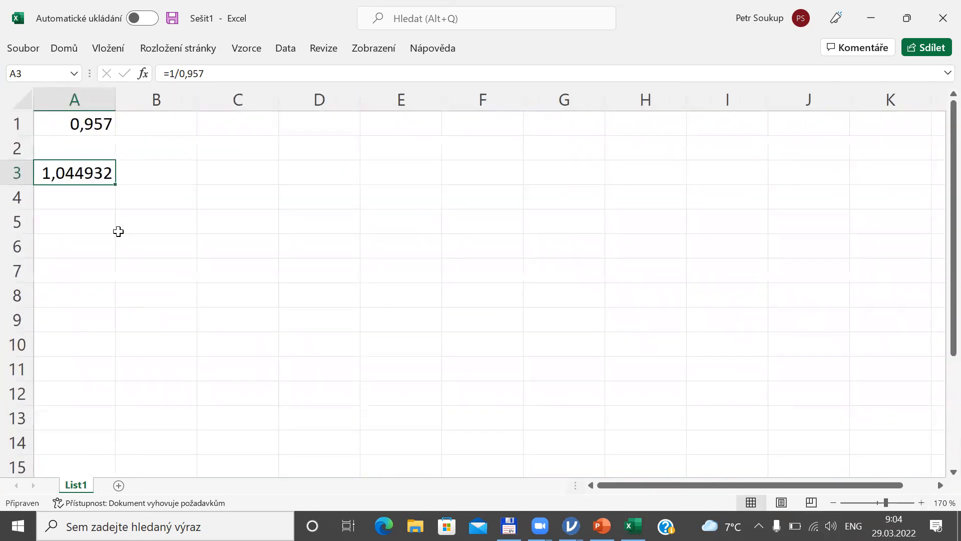
# Compare the Internet only - Neither age odds ratio in jamovi with its reciprocal in the Excel sheet
pyautogui.click(92, 218)
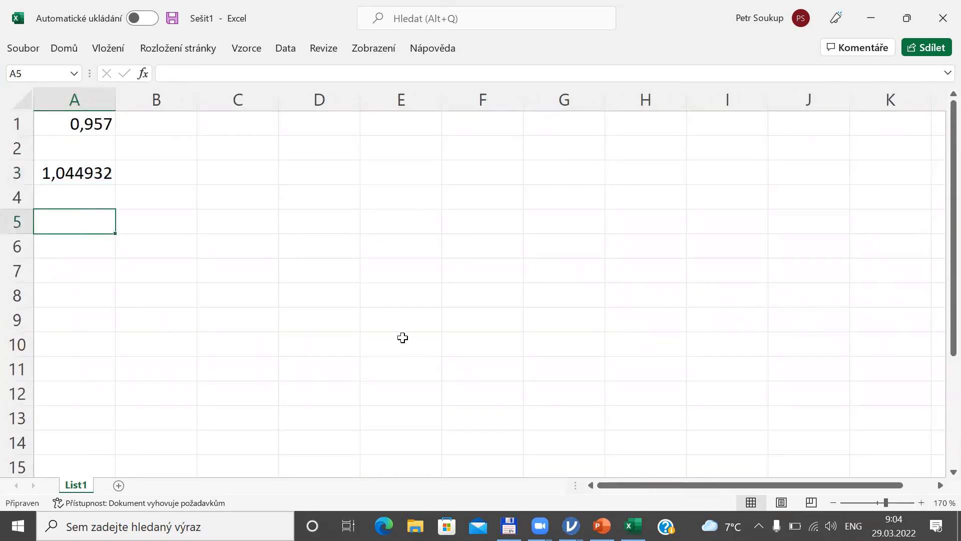
pyautogui.hotkey('alt', 'Tab')
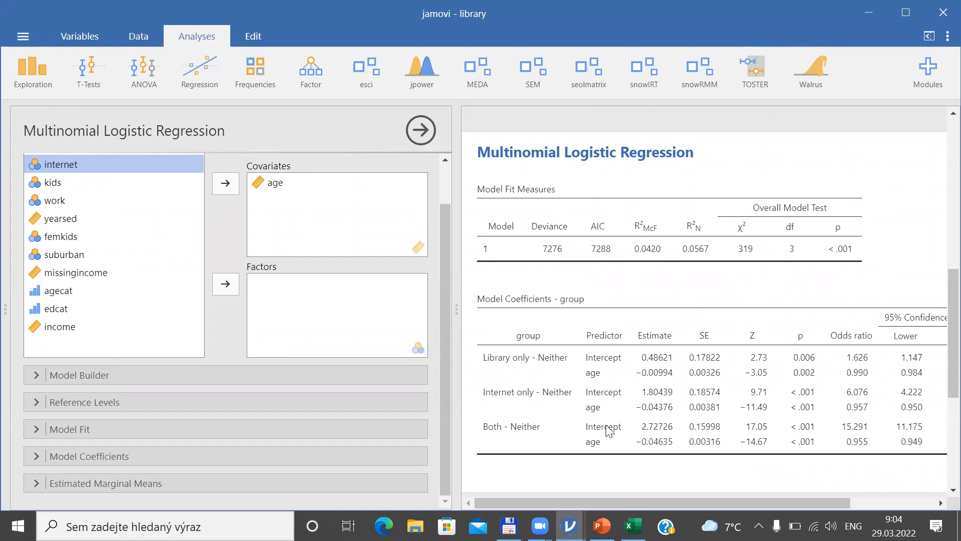
pyautogui.hotkey('alt', 'Tab')
pyautogui.hotkey('alt', 'Tab')
pyautogui.hotkey('alt', 'Tab')
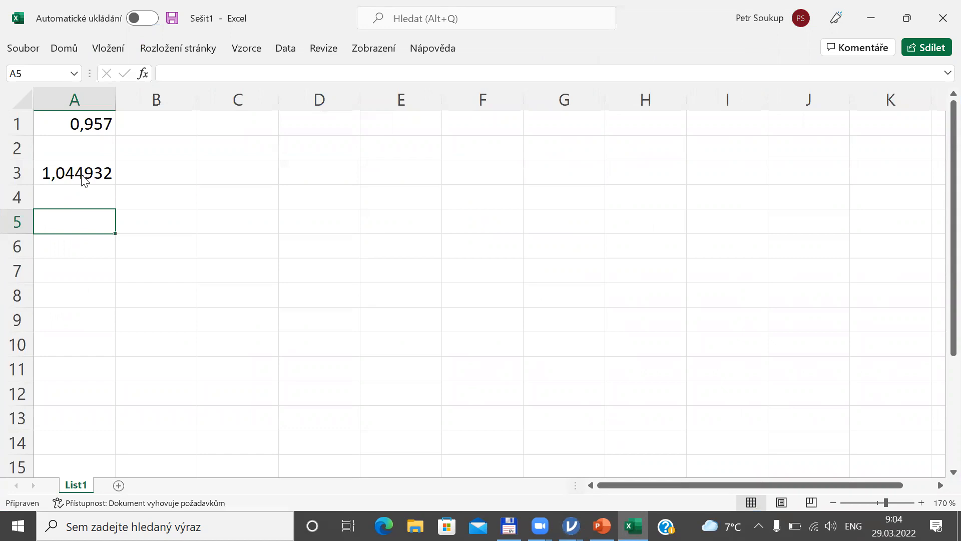
pyautogui.hotkey('alt', 'Tab')
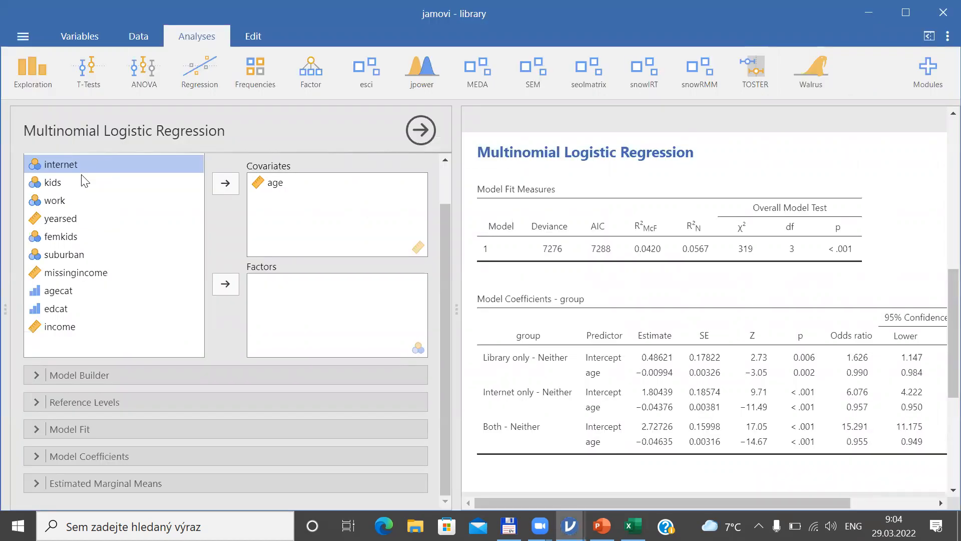
pyautogui.hotkey('alt', 'Tab')
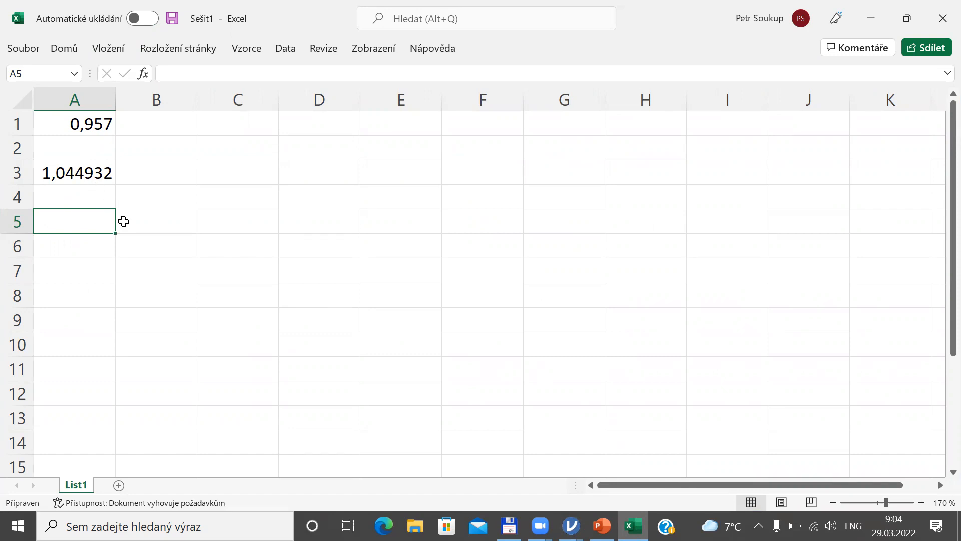
# Calculate the odds ratio for a 20-year age difference in cell A5 with the formula =A3^20
pyautogui.write('=')
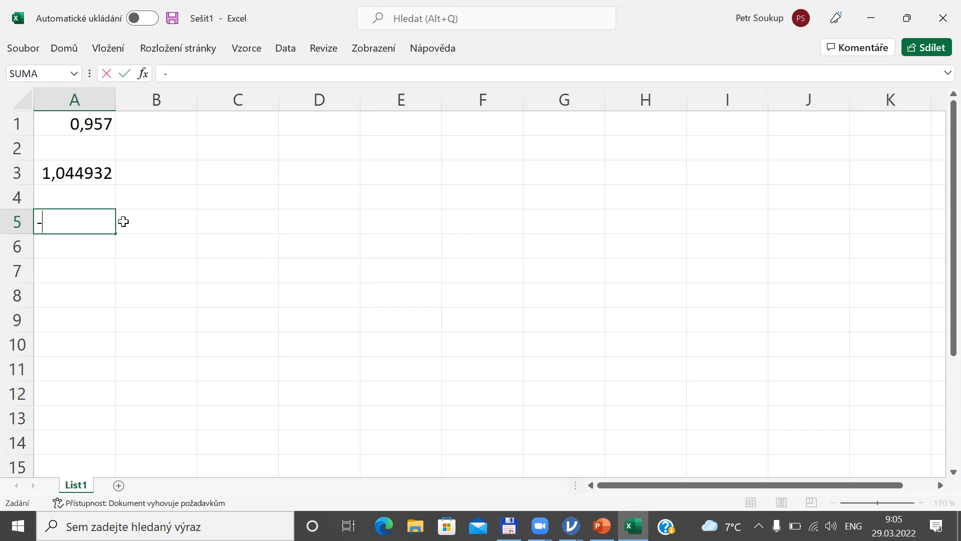
pyautogui.click(96, 175)
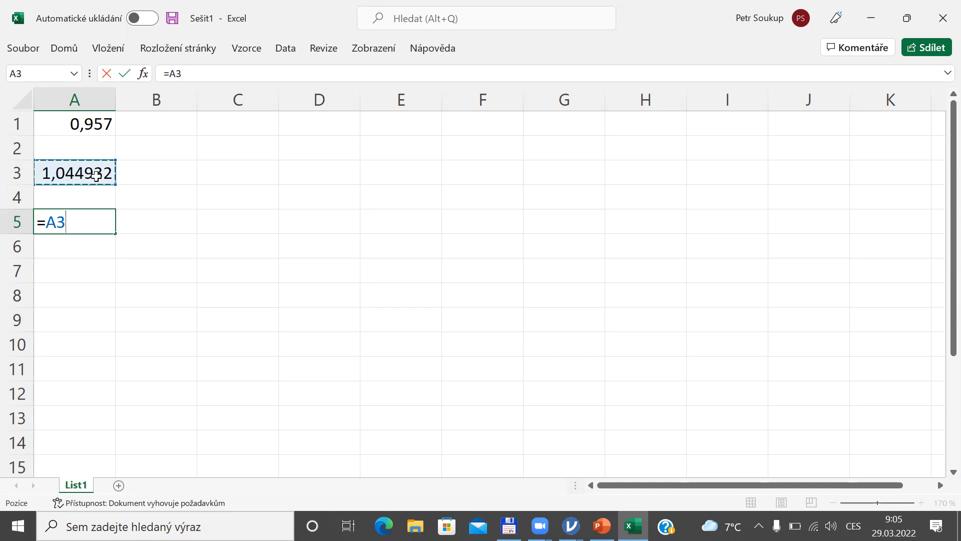
pyautogui.write('6')
pyautogui.press('BackSpace')
pyautogui.hotkey('alt', 'shift')
pyautogui.write('&')
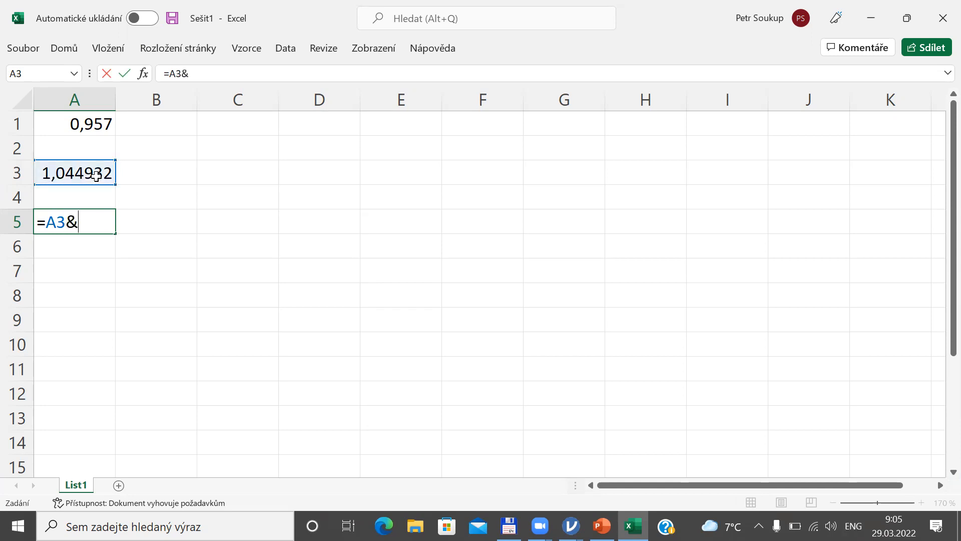
pyautogui.press('BackSpace')
pyautogui.hotkey('alt', 'shift')
pyautogui.write('6')
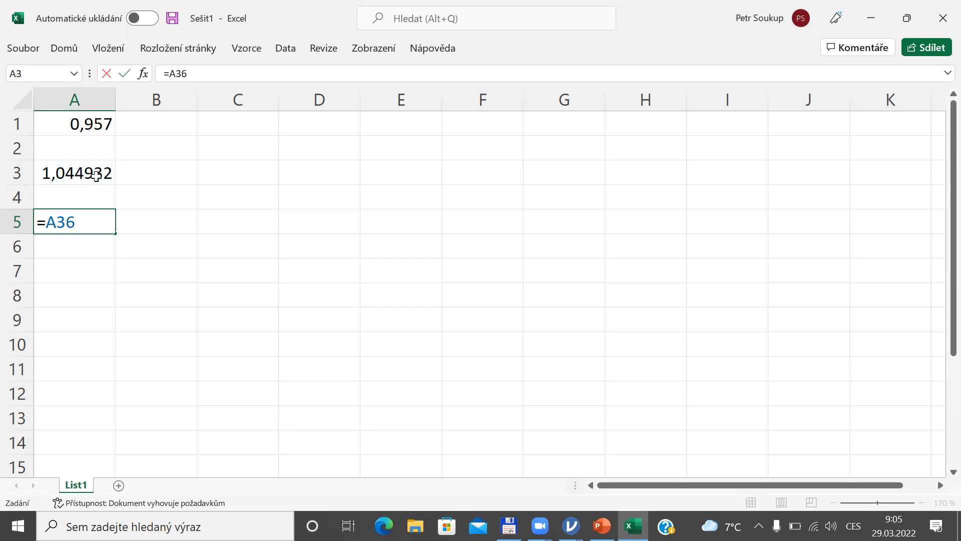
pyautogui.press('BackSpace')
pyautogui.hotkey('alt', 'shift')
pyautogui.write('^20')
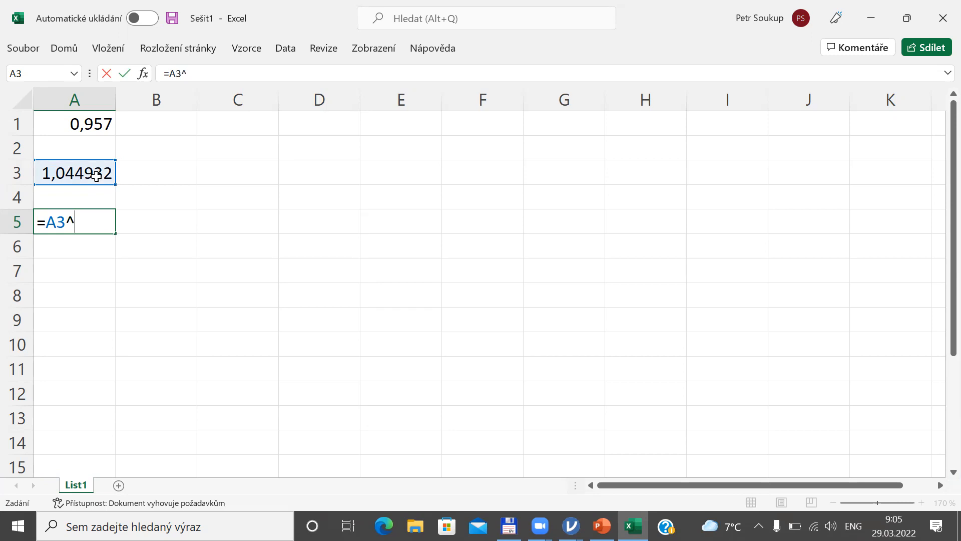
pyautogui.press('Return')
pyautogui.press('Up')
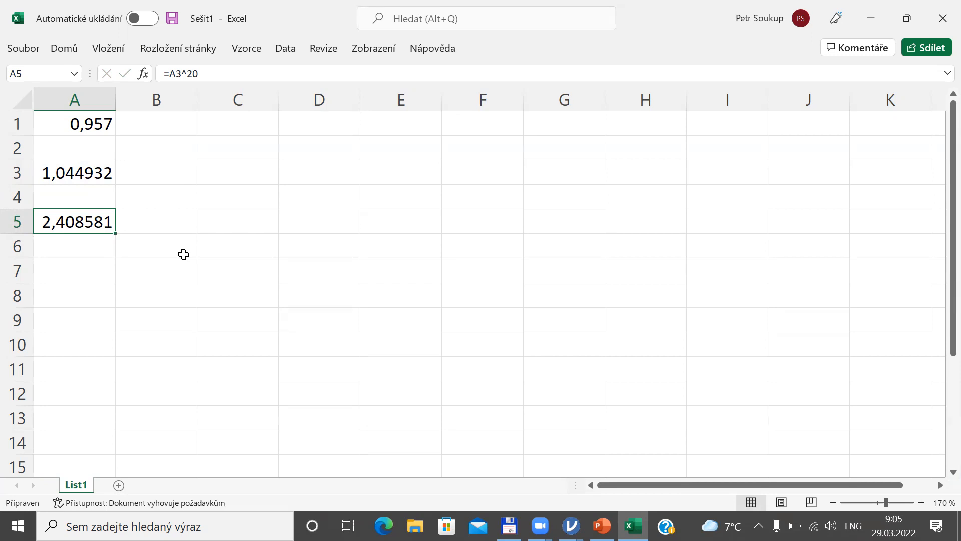
# Check the jamovi coefficients, then link the reciprocal in A3 to the odds ratio cell with =1/A1
pyautogui.hotkey('alt', 'Tab')
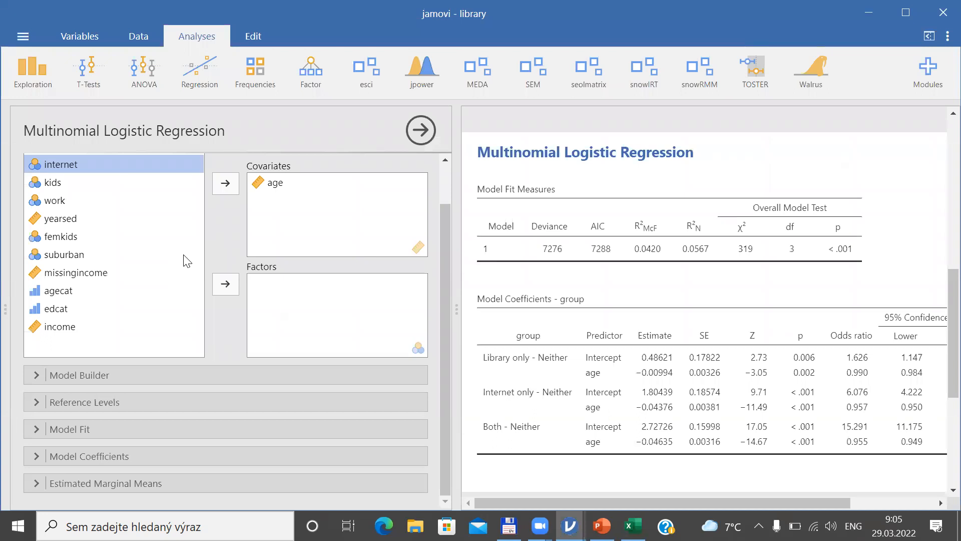
pyautogui.hotkey('alt', 'Tab')
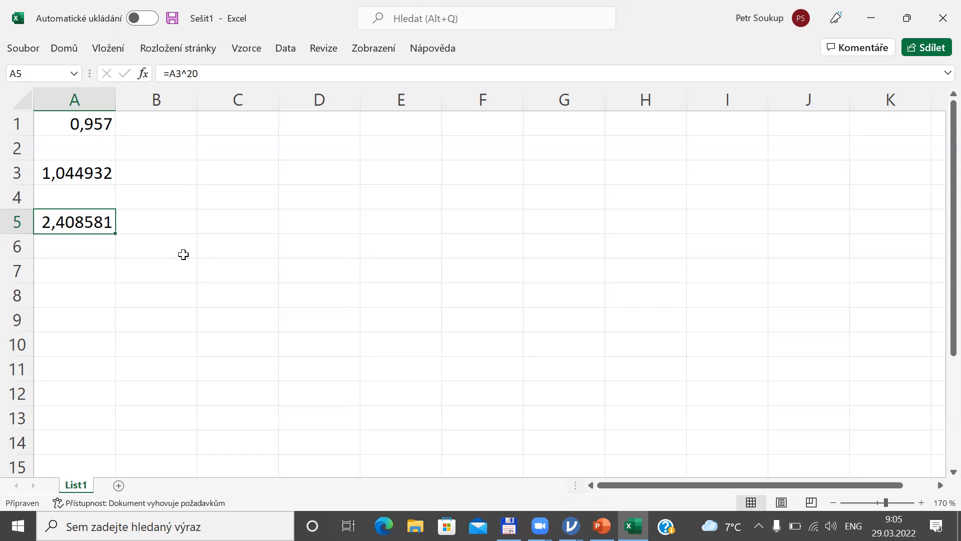
pyautogui.press('Up')
pyautogui.press('Up')
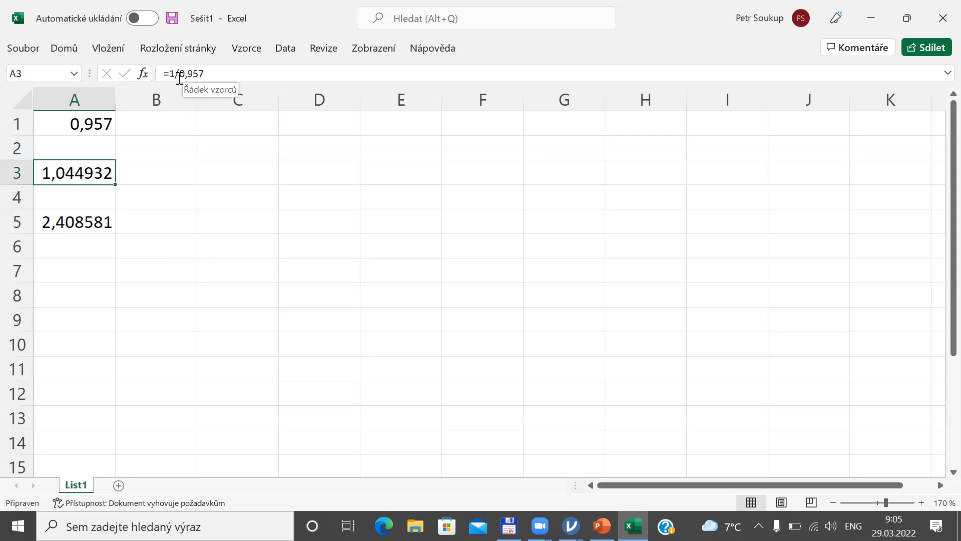
pyautogui.moveTo(178, 73); pyautogui.dragTo(268, 72)
pyautogui.press('BackSpace')
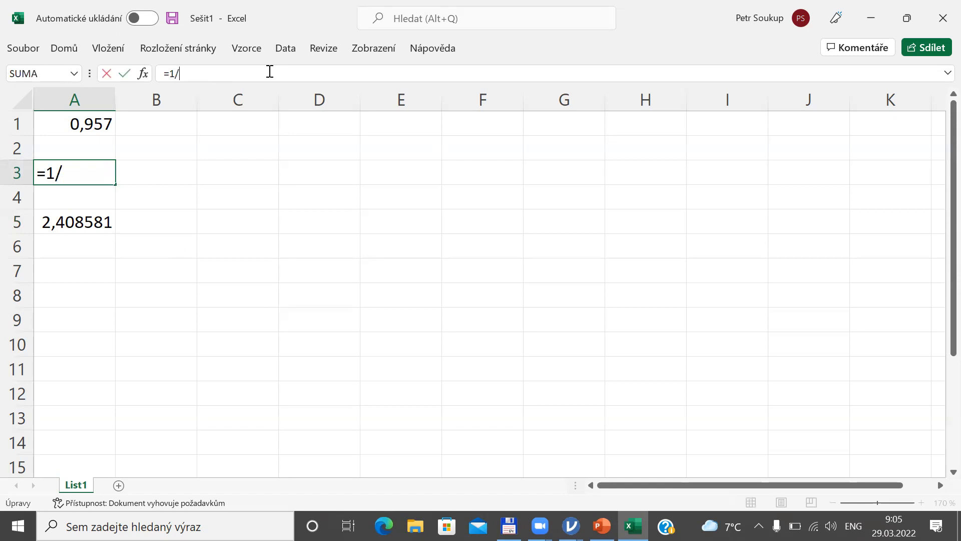
pyautogui.click(94, 122)
pyautogui.press('Return')
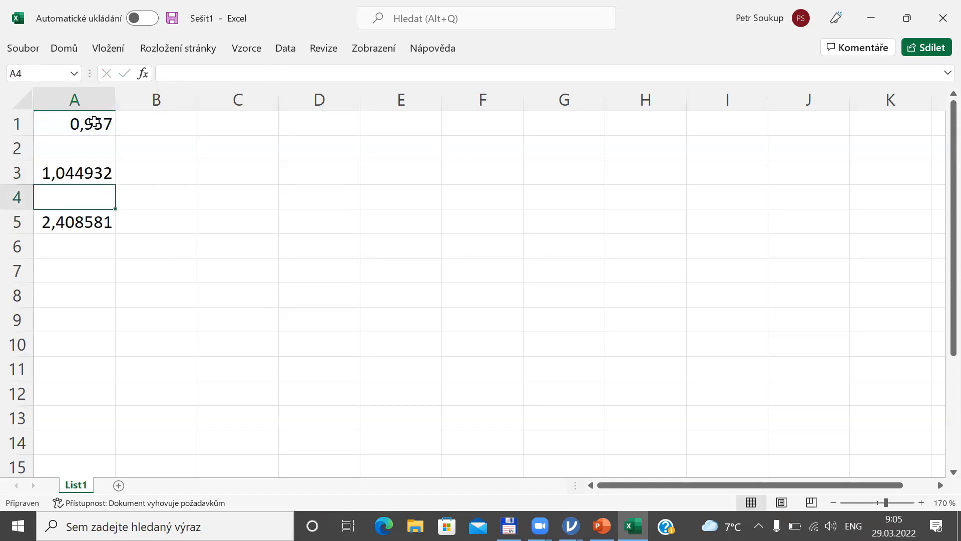
# Look up the Both - Neither age odds ratio in jamovi and enter it as 0,955 in Excel cell A1
pyautogui.press('Up')
pyautogui.press('Up')
pyautogui.press('Up')
pyautogui.click(144, 120)
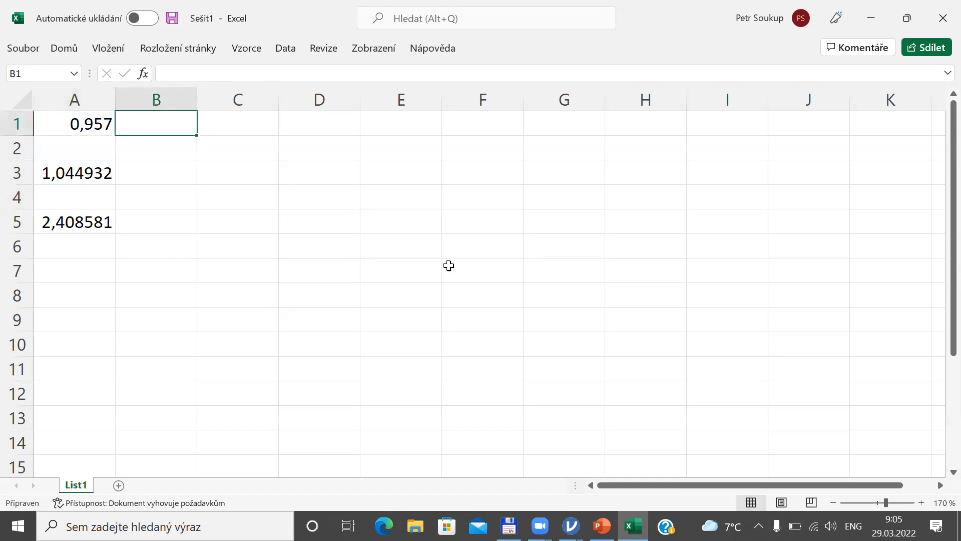
pyautogui.hotkey('alt', 'Tab')
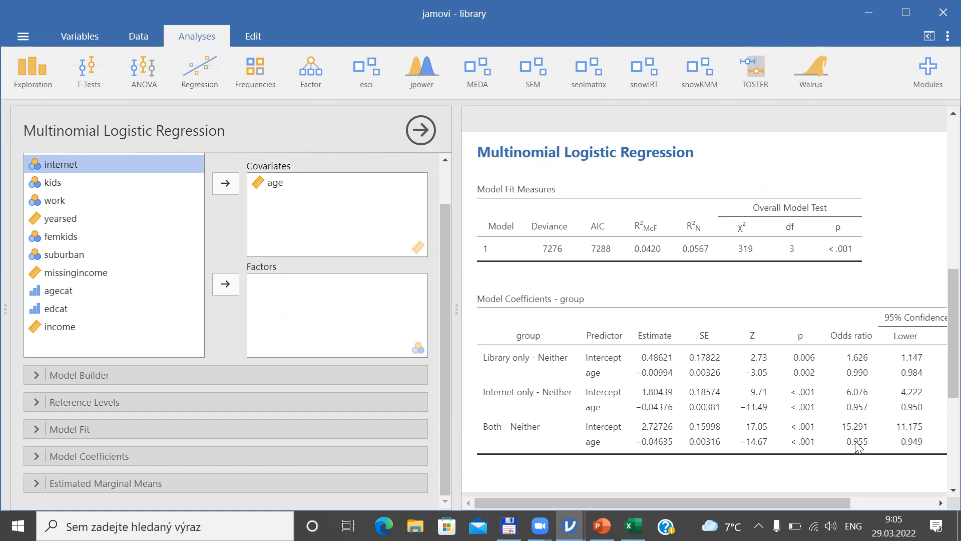
pyautogui.hotkey('alt', 'Tab')
pyautogui.click(98, 128)
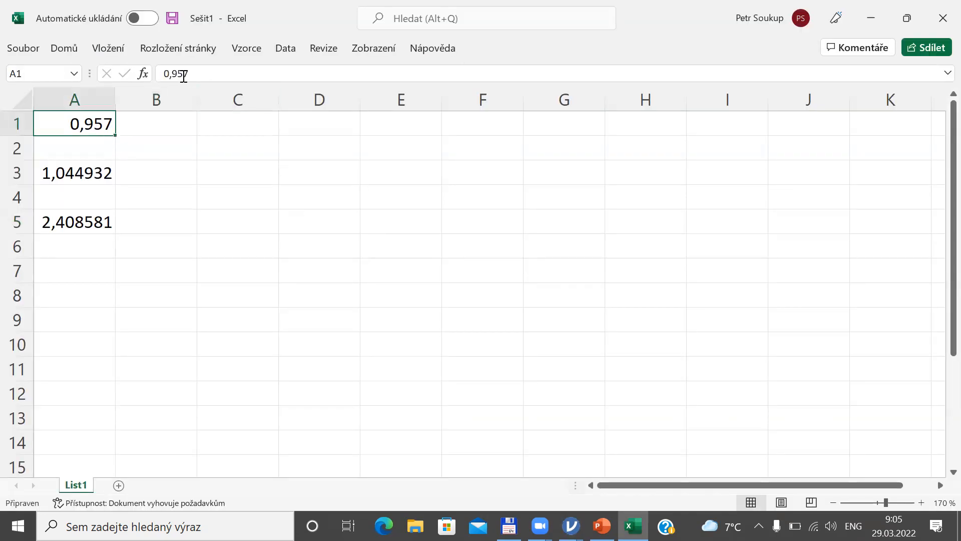
pyautogui.click(190, 75)
pyautogui.press('BackSpace')
pyautogui.write('5')
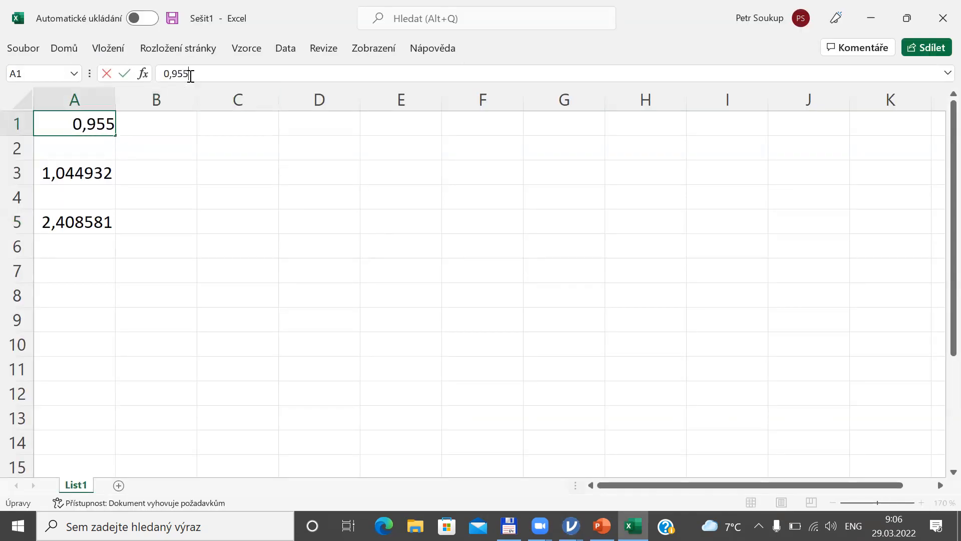
pyautogui.press('Return')
pyautogui.press('Up')
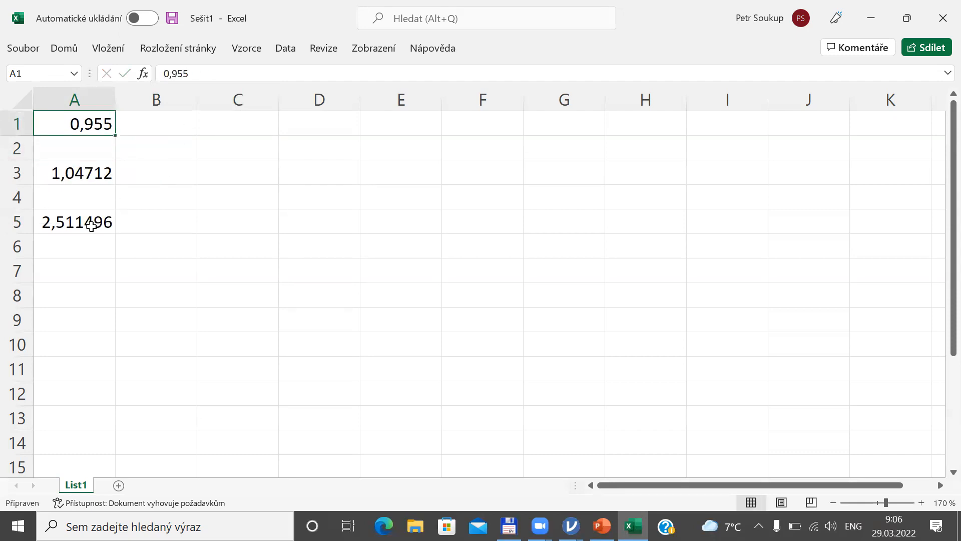
# Examine the recalculated result in A5 alongside the Both - Neither age coefficient in jamovi
pyautogui.click(75, 227)
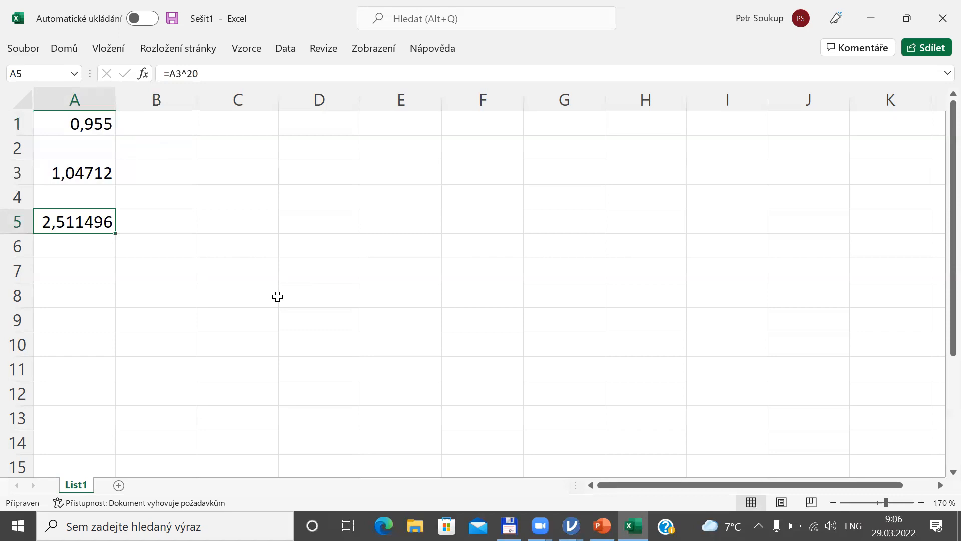
pyautogui.hotkey('alt', 'Tab')
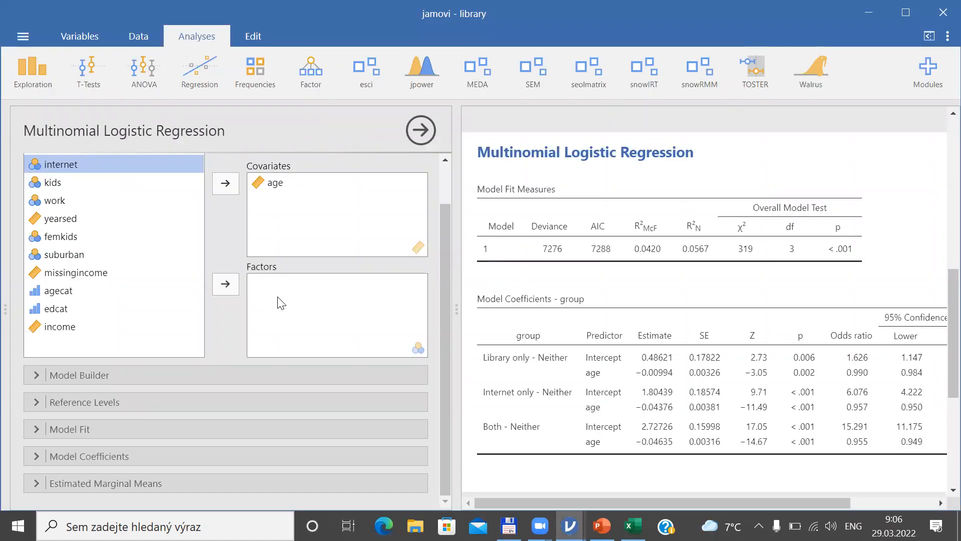
pyautogui.hotkey('alt', 'Tab')
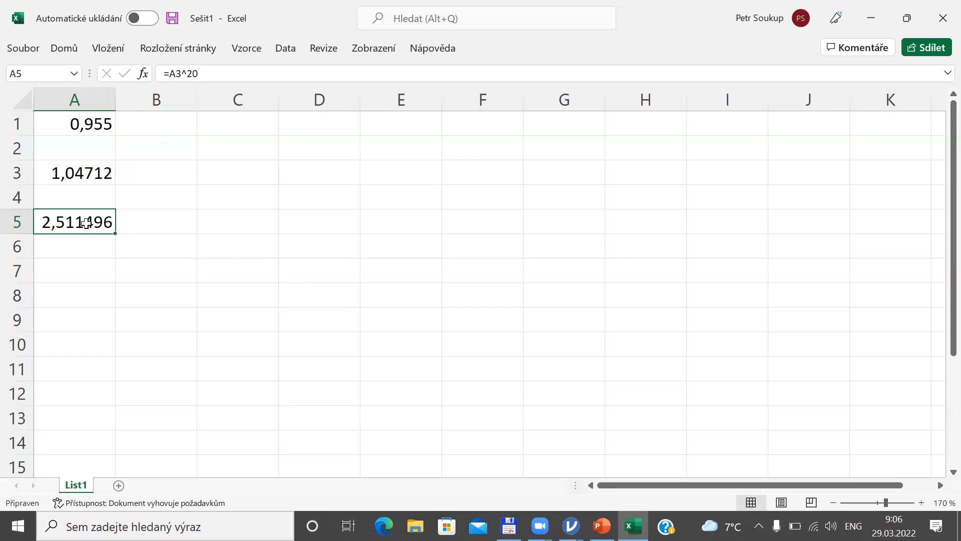
# Return to jamovi and add the work variable to the multinomial logistic regression as a factor
pyautogui.hotkey('alt', 'Tab')
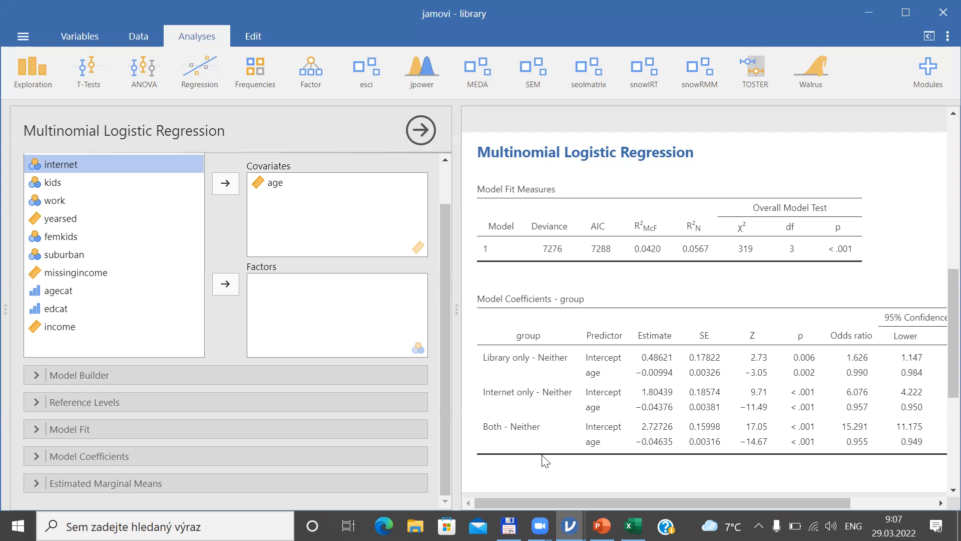
pyautogui.click(59, 206)
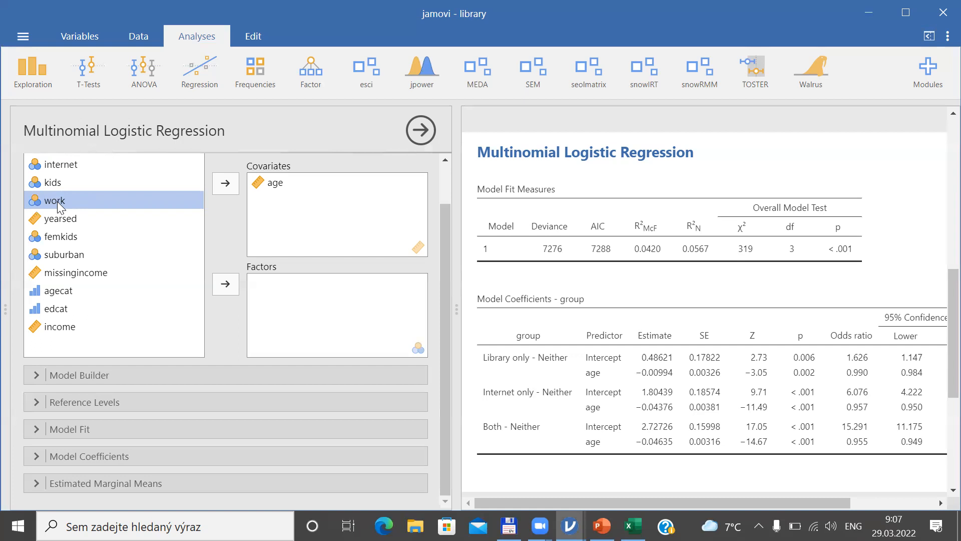
pyautogui.click(226, 284)
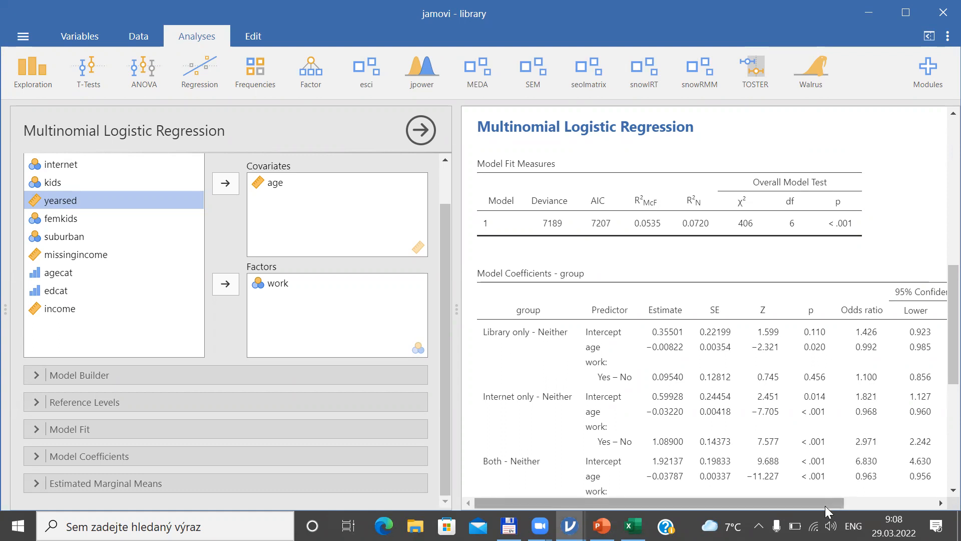
# Examine the age and work odds ratios with their p values and 95% confidence limits for all three group comparisons
pyautogui.moveTo(822, 503); pyautogui.dragTo(907, 495)
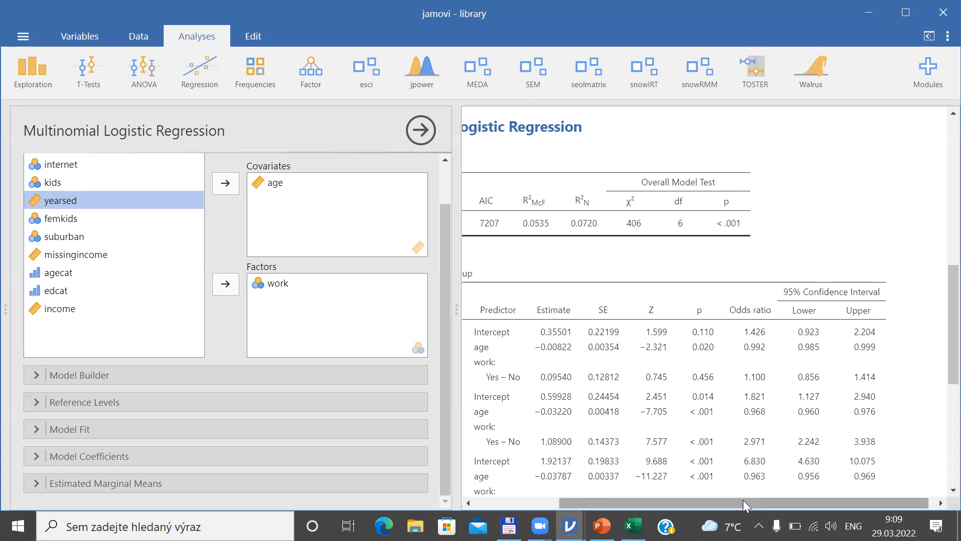
pyautogui.moveTo(743, 500); pyautogui.dragTo(656, 501)
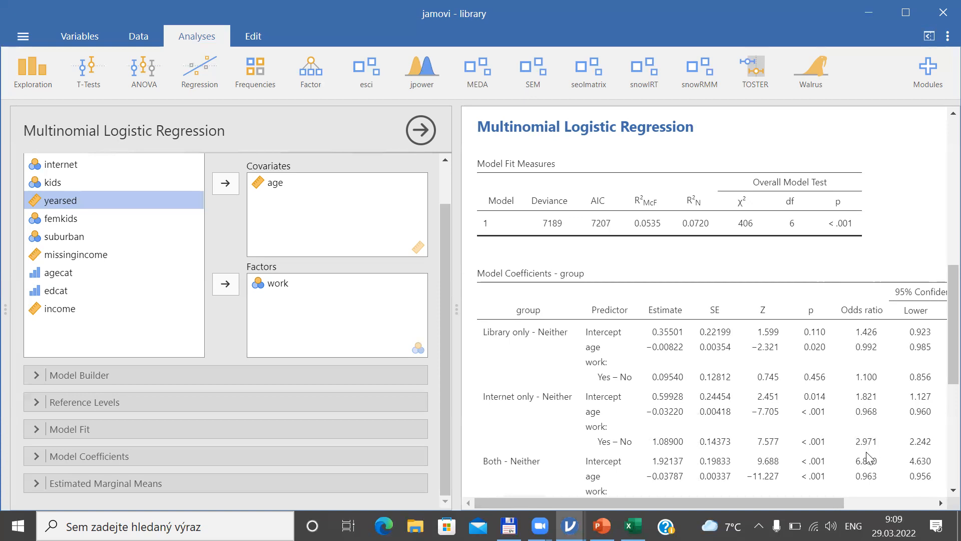
pyautogui.moveTo(839, 501); pyautogui.dragTo(932, 500)
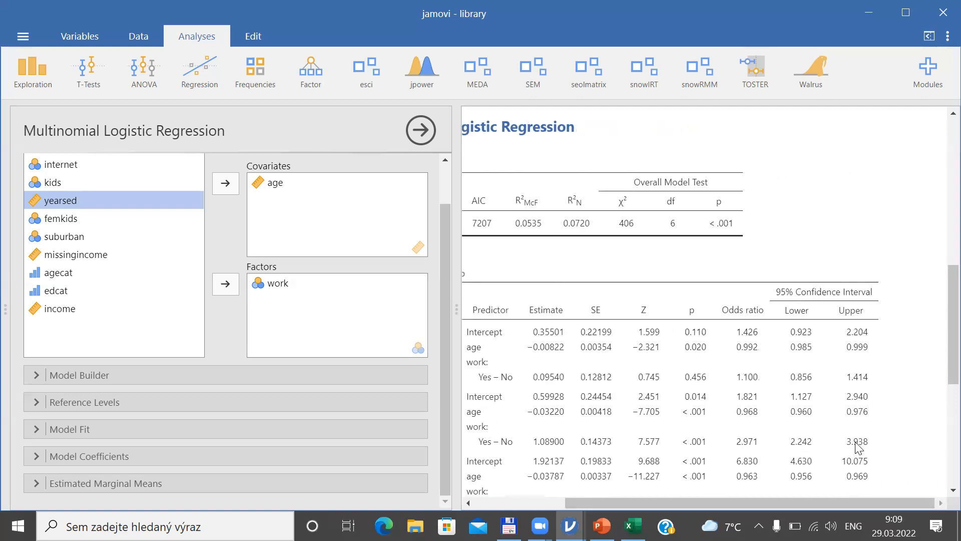
pyautogui.moveTo(784, 502); pyautogui.dragTo(684, 509)
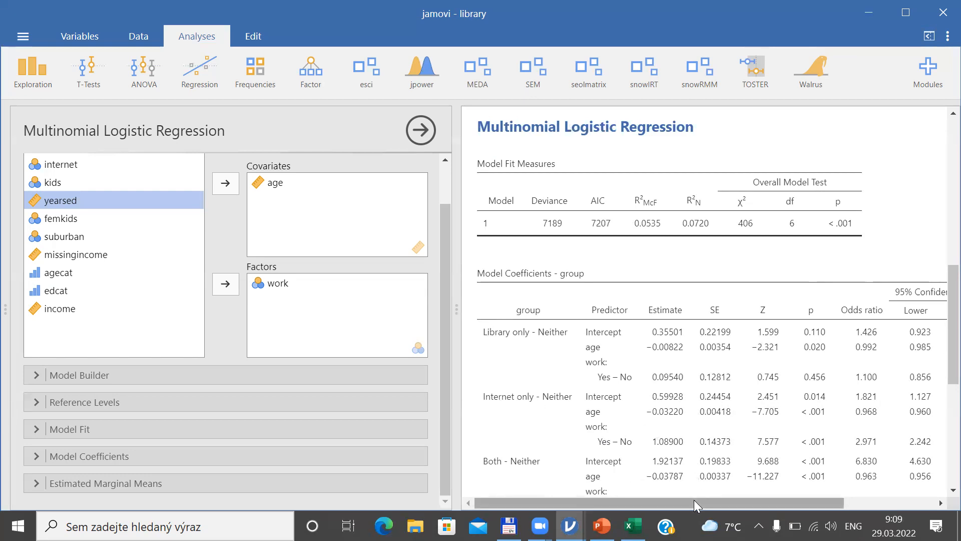
pyautogui.moveTo(694, 502); pyautogui.dragTo(762, 501)
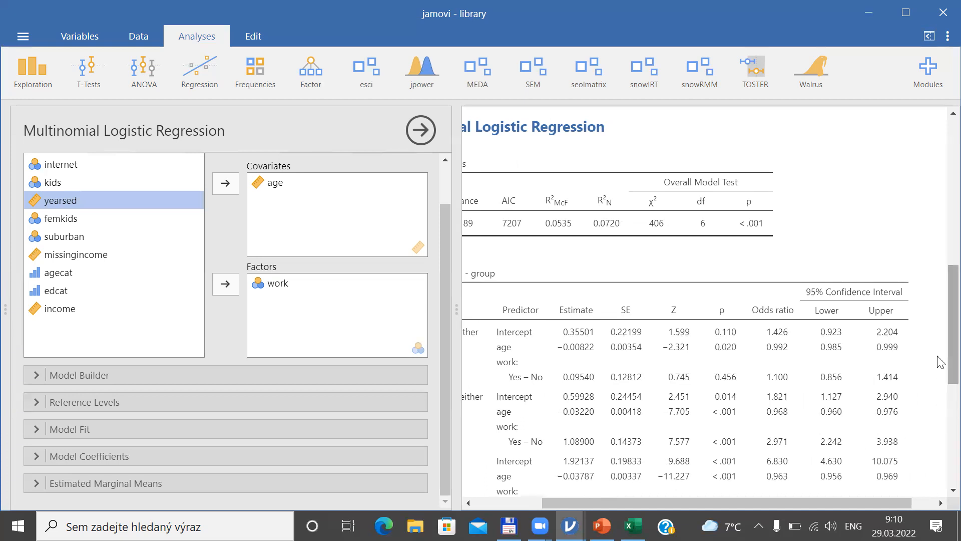
pyautogui.scroll(-3, 940, 360)
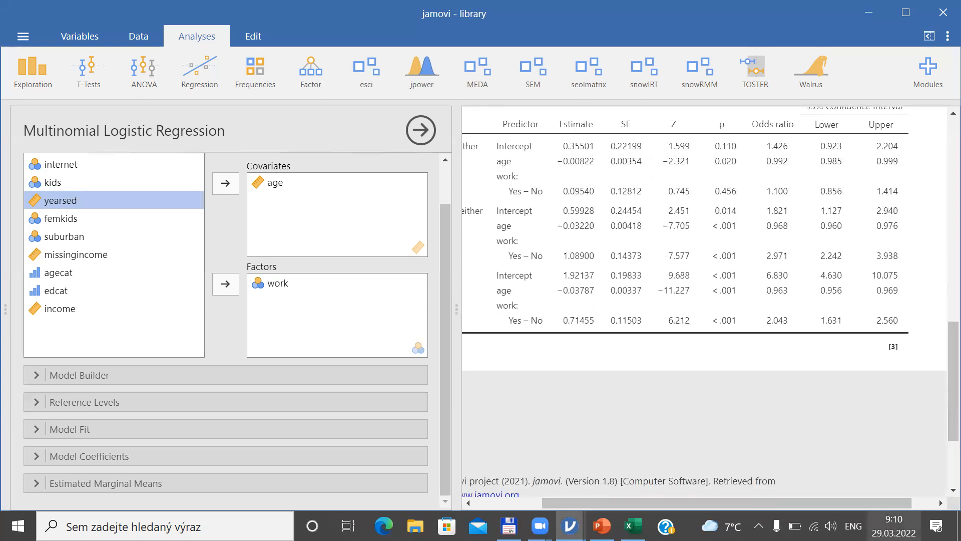
# Review the age and work estimates and add edcat to the multinomial logistic regression as a factor
pyautogui.moveTo(824, 504); pyautogui.dragTo(695, 505)
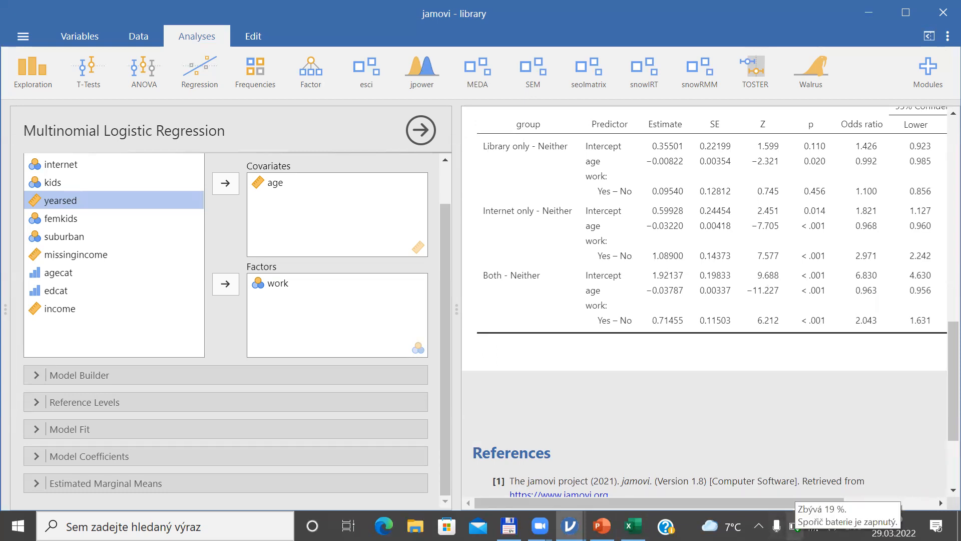
pyautogui.moveTo(764, 503); pyautogui.dragTo(862, 498)
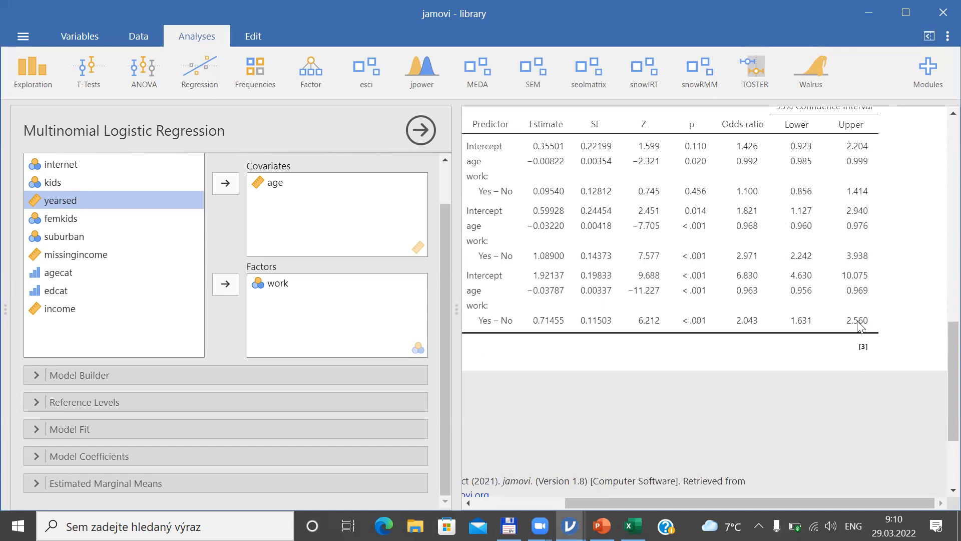
pyautogui.moveTo(702, 505); pyautogui.dragTo(612, 504)
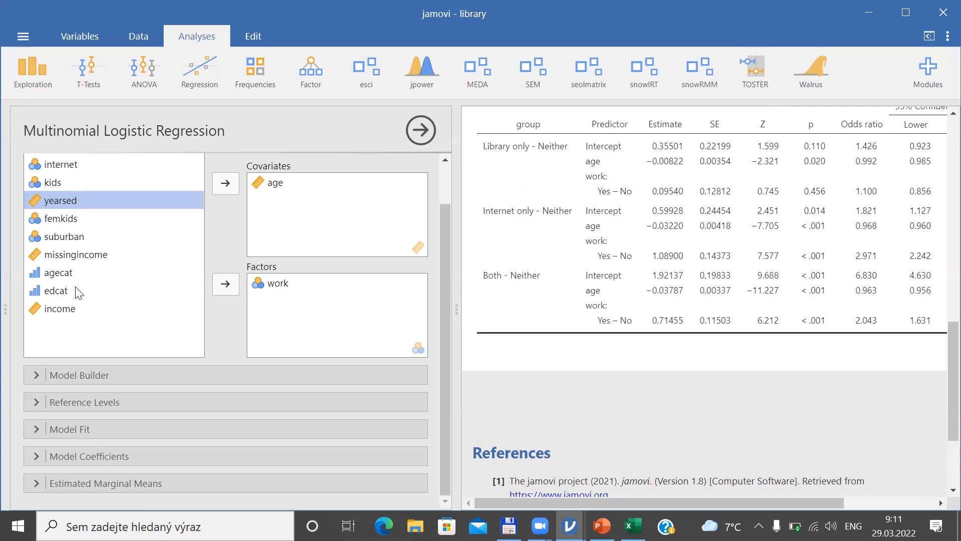
pyautogui.click(63, 296)
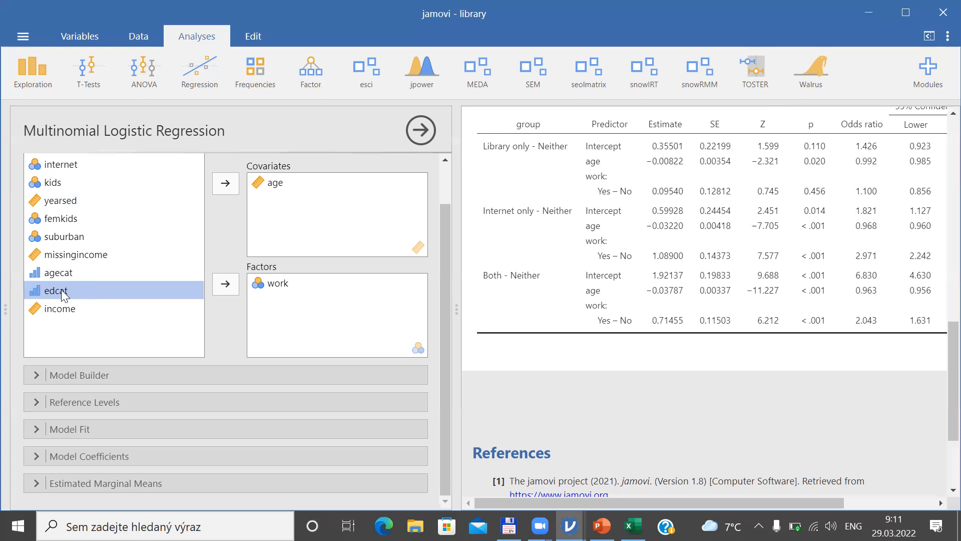
pyautogui.click(226, 284)
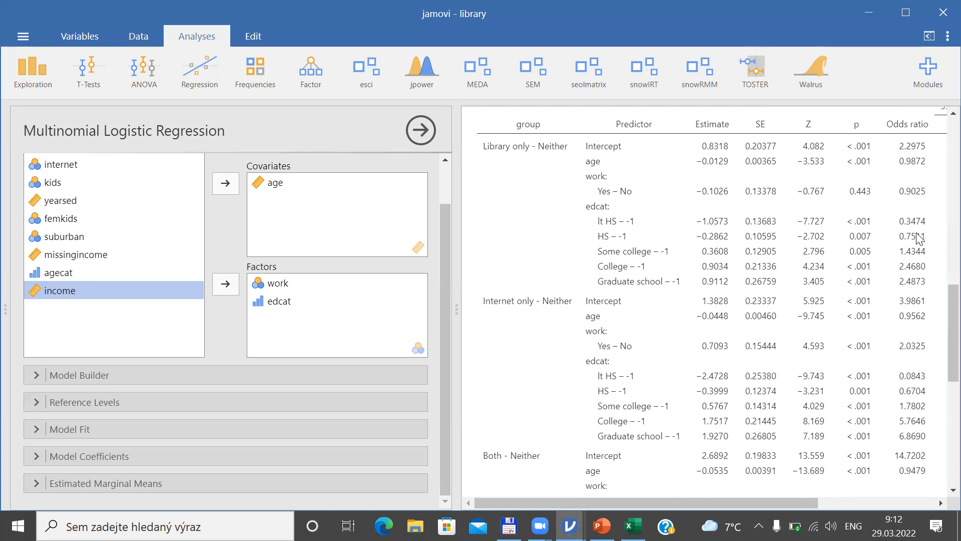
# Examine the odds ratios and 95% confidence limits of the edcat categories for all three group comparisons
pyautogui.moveTo(807, 496); pyautogui.dragTo(880, 499)
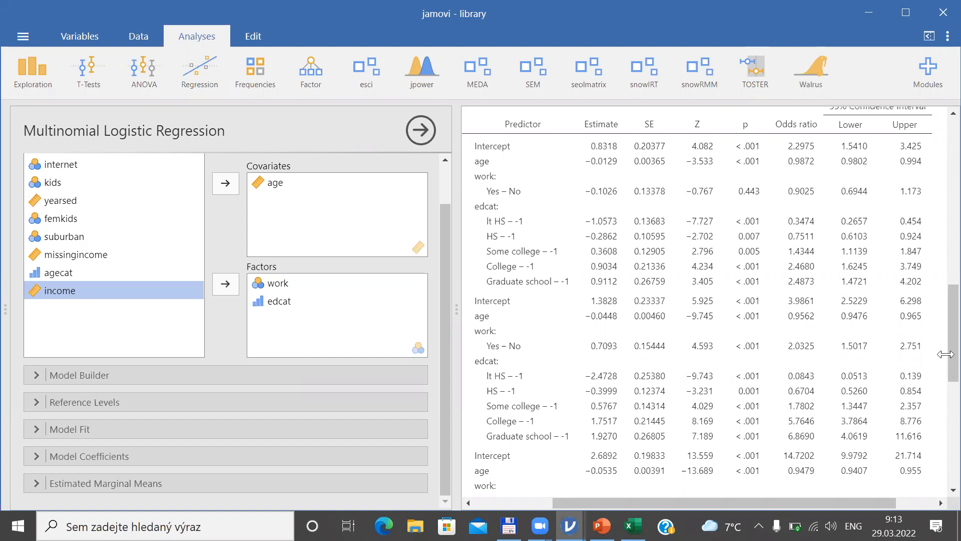
pyautogui.scroll(-1, 940, 357)
pyautogui.scroll(-5, 940, 366)
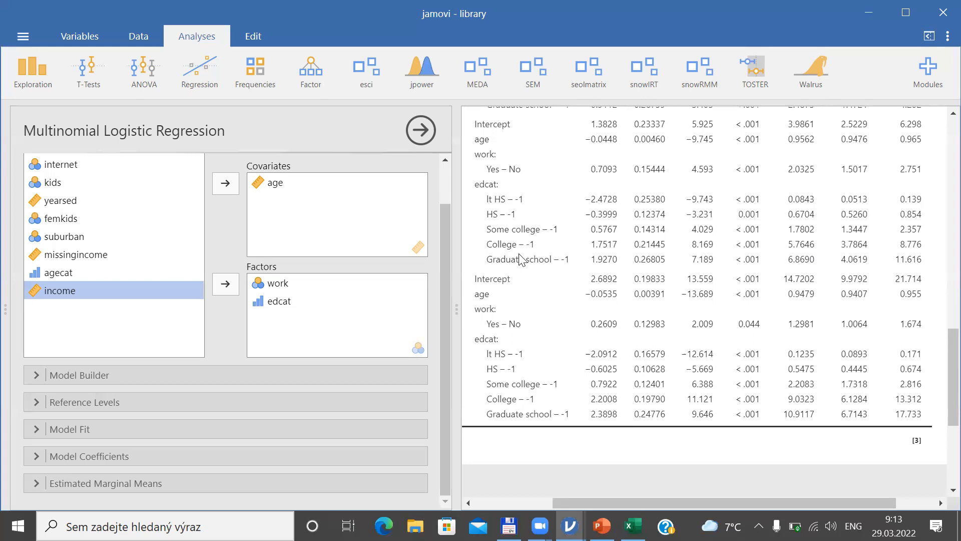
# Move edcat from the factors to the covariates of the regression and review its group coefficients
pyautogui.click(264, 303)
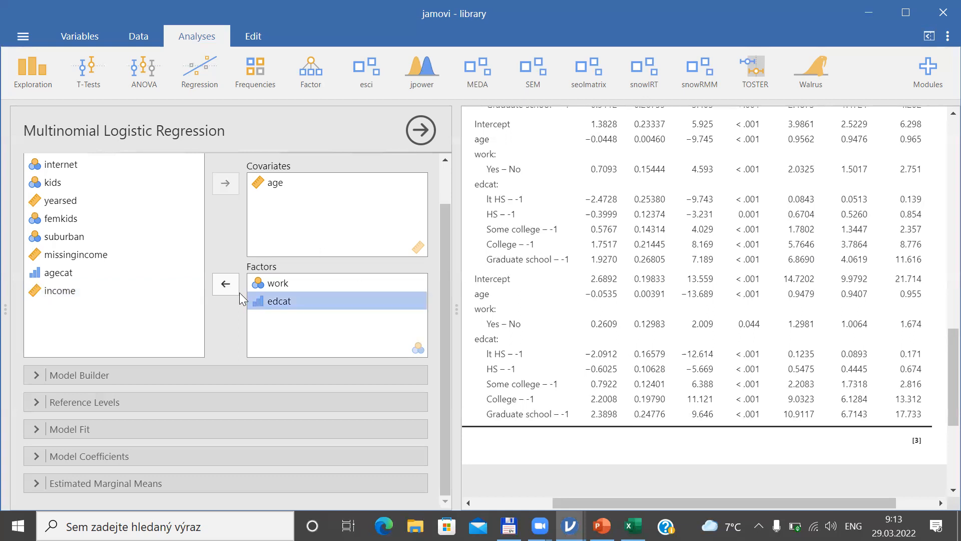
pyautogui.click(226, 284)
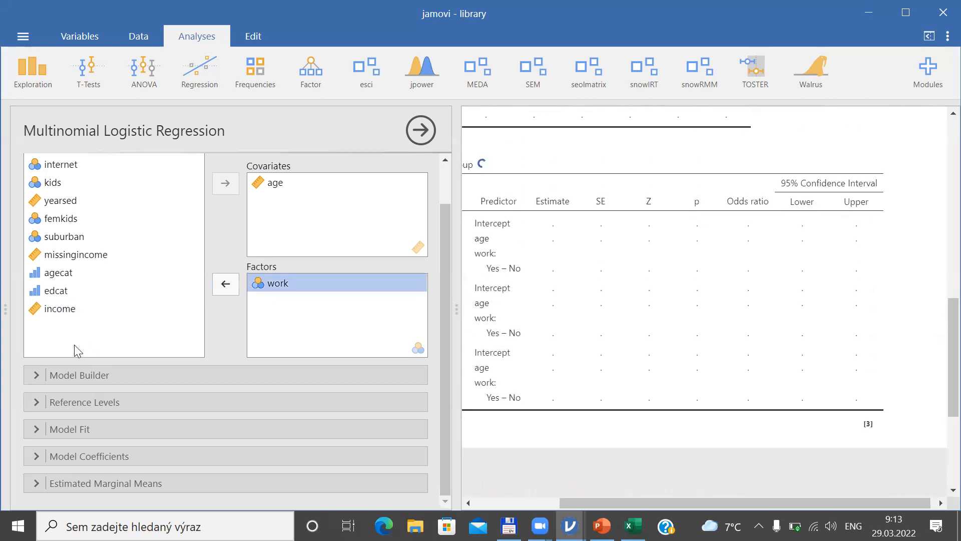
pyautogui.click(50, 294)
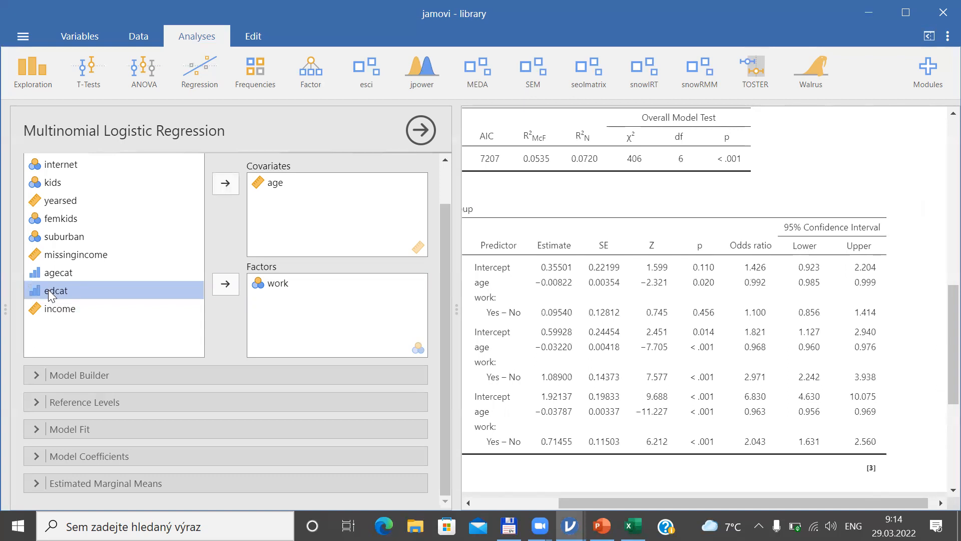
pyautogui.click(226, 184)
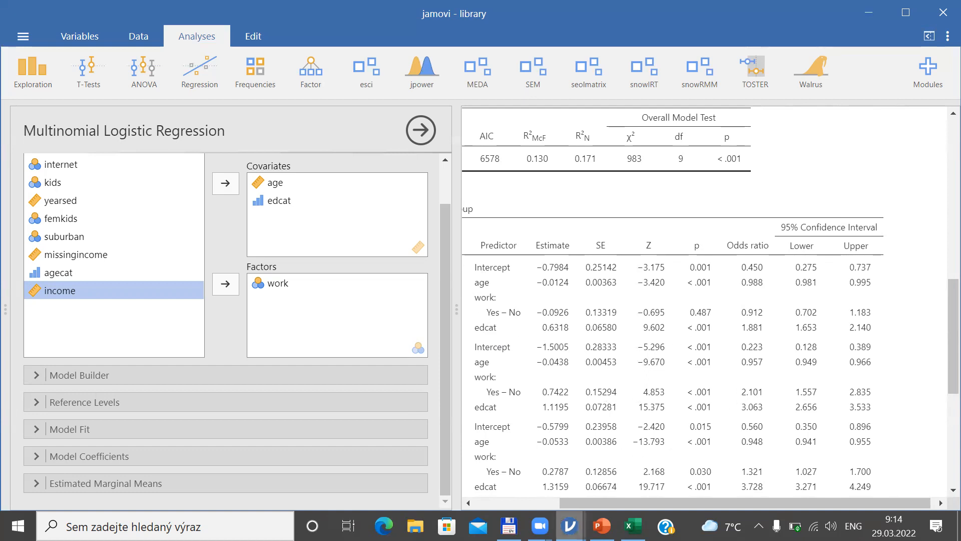
pyautogui.moveTo(573, 499); pyautogui.dragTo(453, 506)
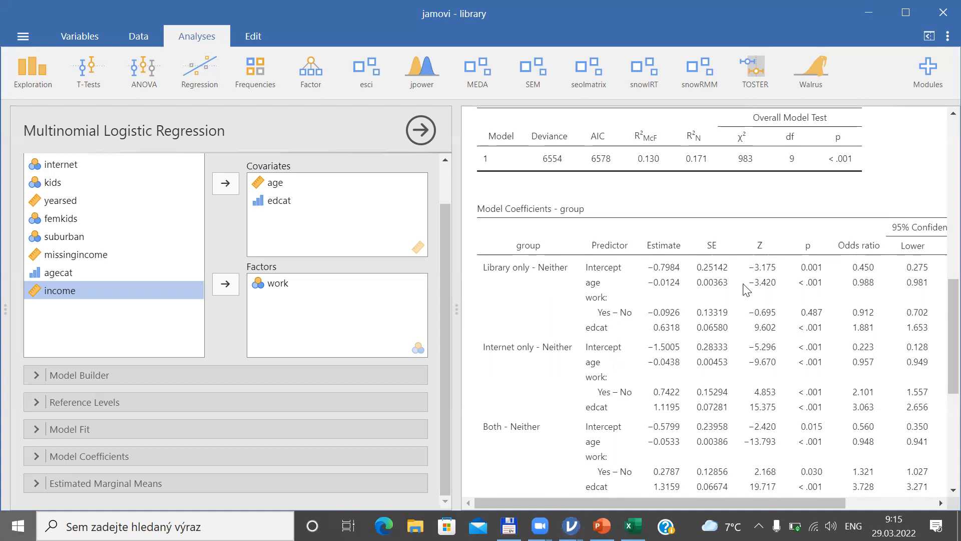
# Launch IBM SPSS Statistics from the installed programs
pyautogui.click(18, 526)
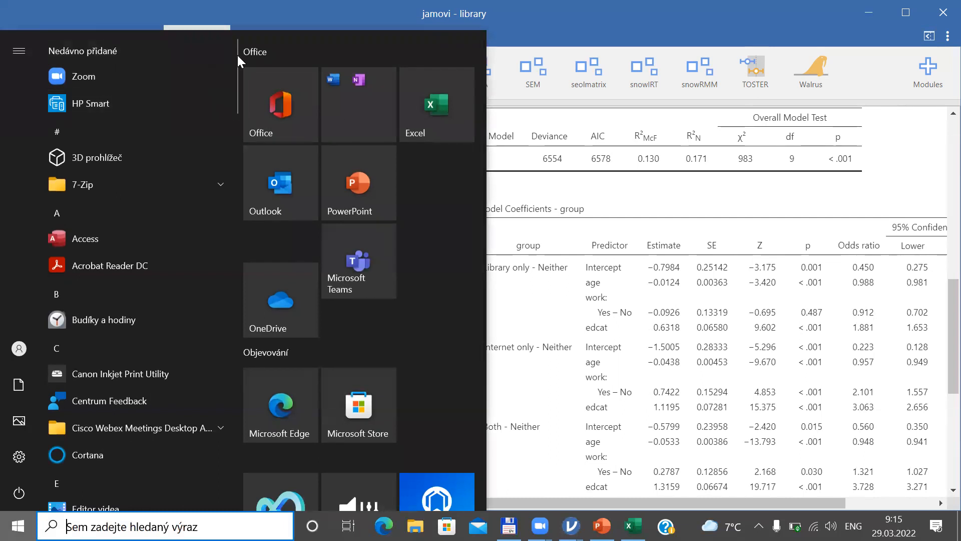
pyautogui.moveTo(234, 56); pyautogui.dragTo(229, 242)
pyautogui.click(144, 41)
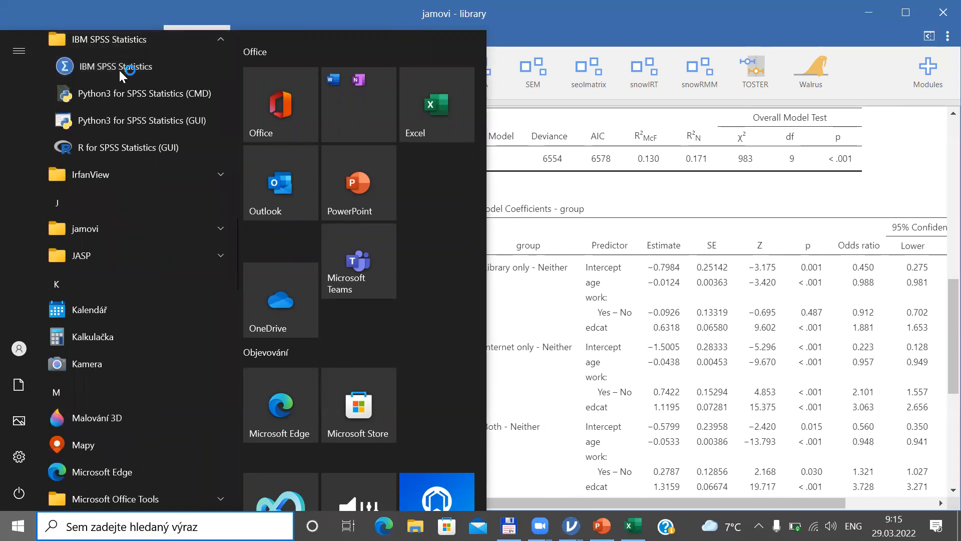
pyautogui.click(119, 68)
pyautogui.hotkey('alt', 'Tab')
pyautogui.press('Tab')
pyautogui.press('Tab')
pyautogui.press('Tab')
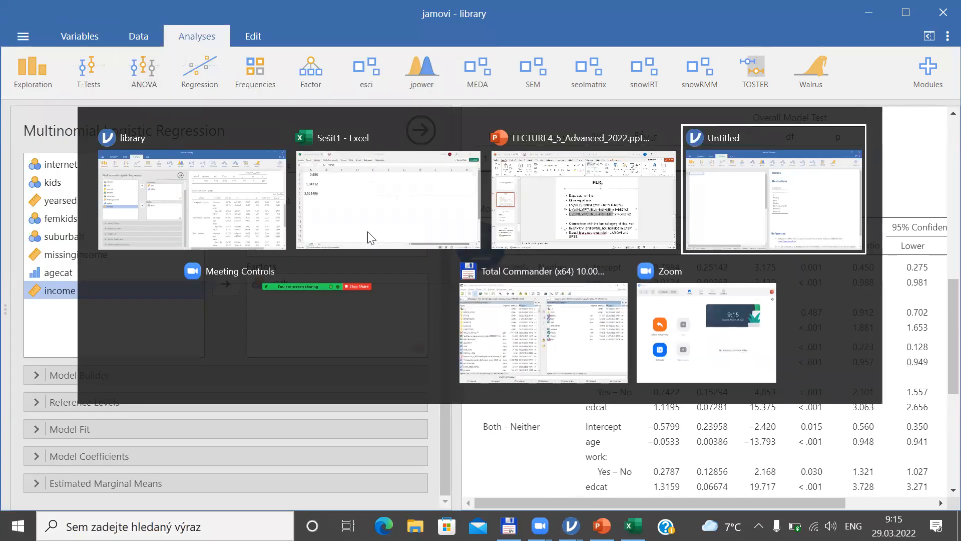
pyautogui.hotkey('alt', 'Tab')
pyautogui.press('Tab')
pyautogui.press('Tab')
pyautogui.press('Tab')
pyautogui.press('Tab')
pyautogui.press('Tab')
pyautogui.press('Tab')
pyautogui.press('Tab')
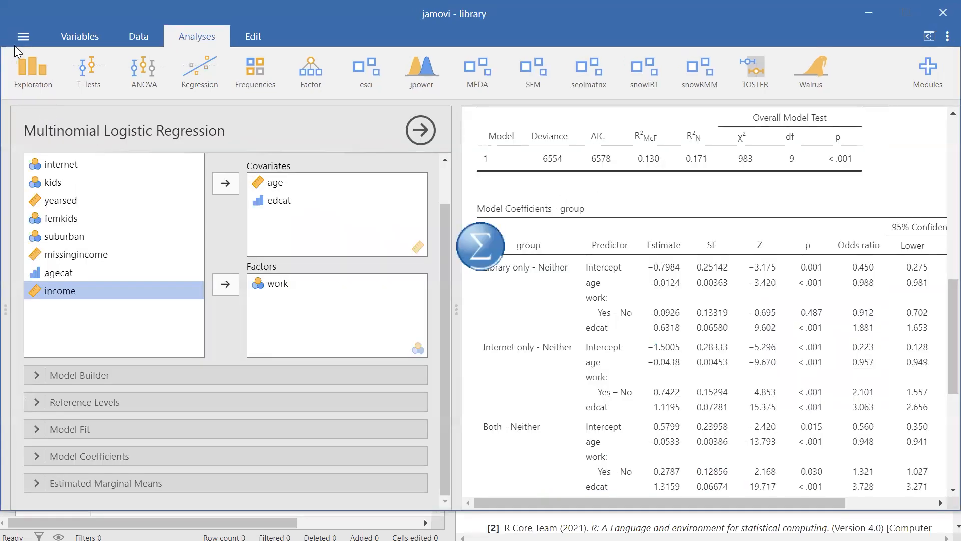
# Save the analysis as the jamovi file library in D:\AKD\2022\data and close its window
pyautogui.click(18, 37)
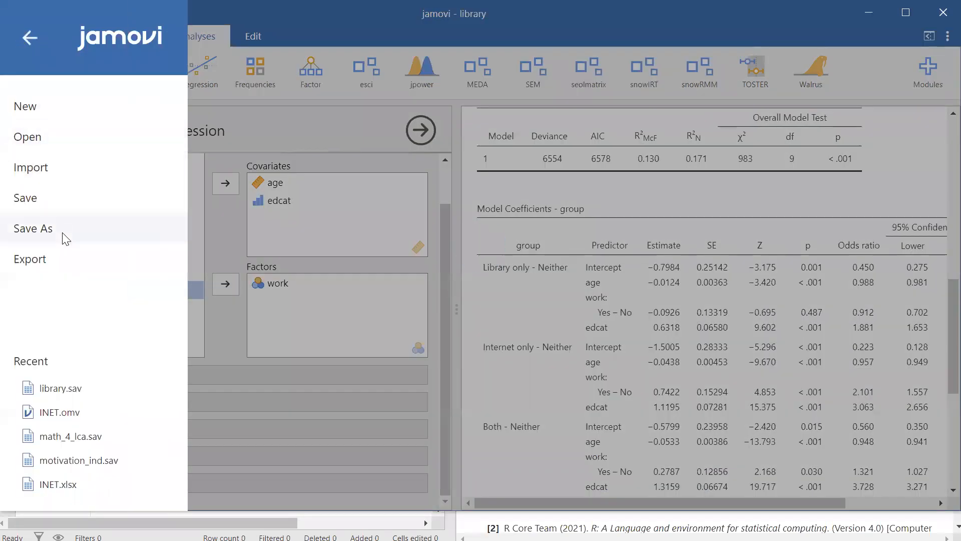
pyautogui.click(25, 228)
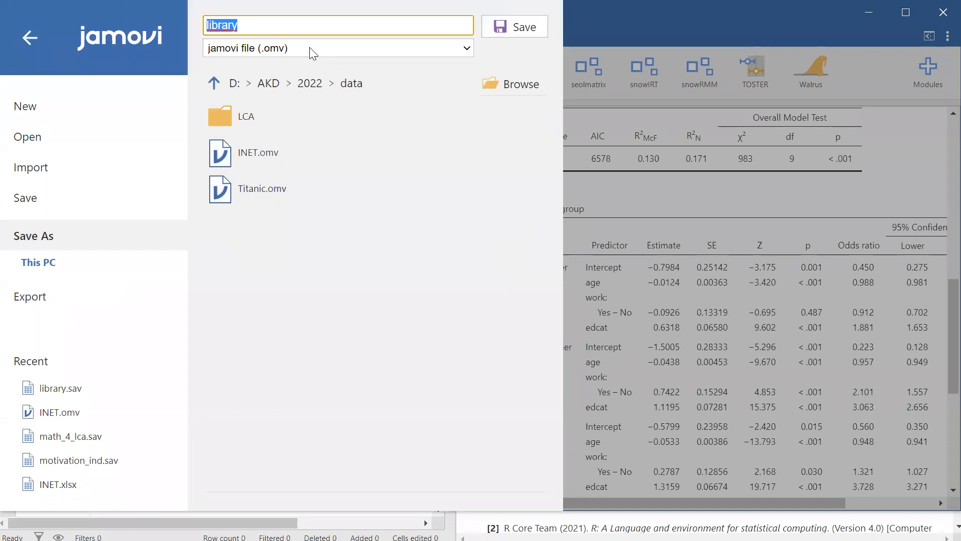
pyautogui.click(504, 26)
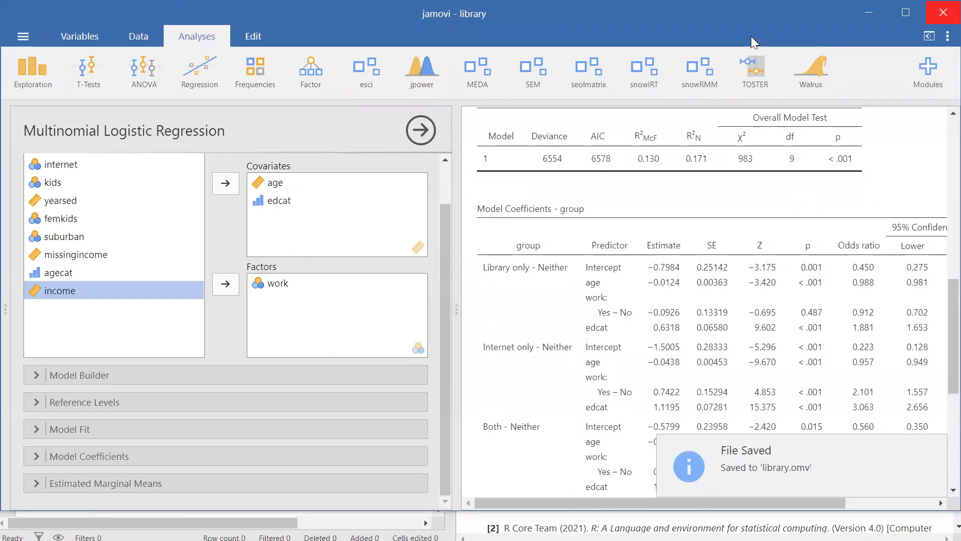
pyautogui.click(943, 12)
# Close the empty Untitled jamovi window without saving its changes
pyautogui.hotkey('alt', 'Tab')
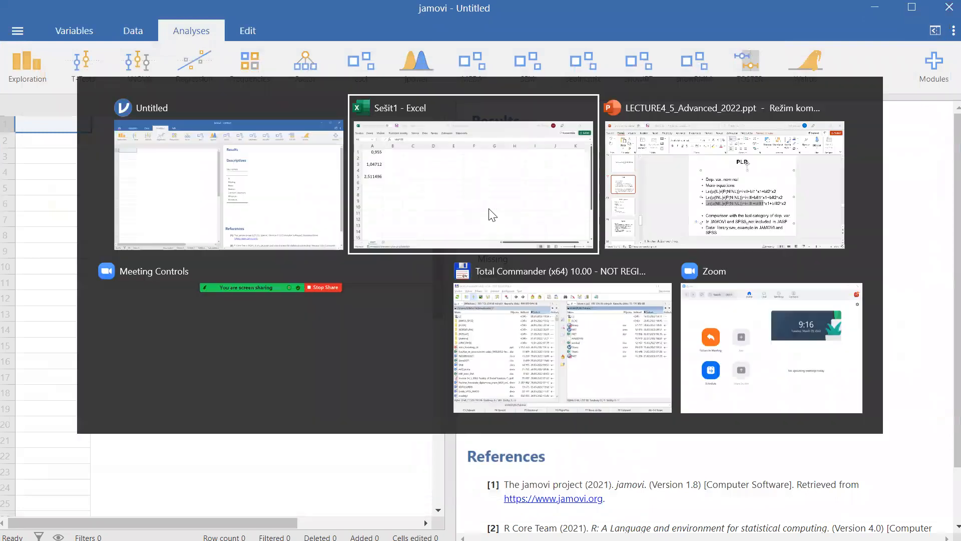
pyautogui.press('Tab')
pyautogui.press('Tab')
pyautogui.press('Tab')
pyautogui.press('Tab')
pyautogui.press('Tab')
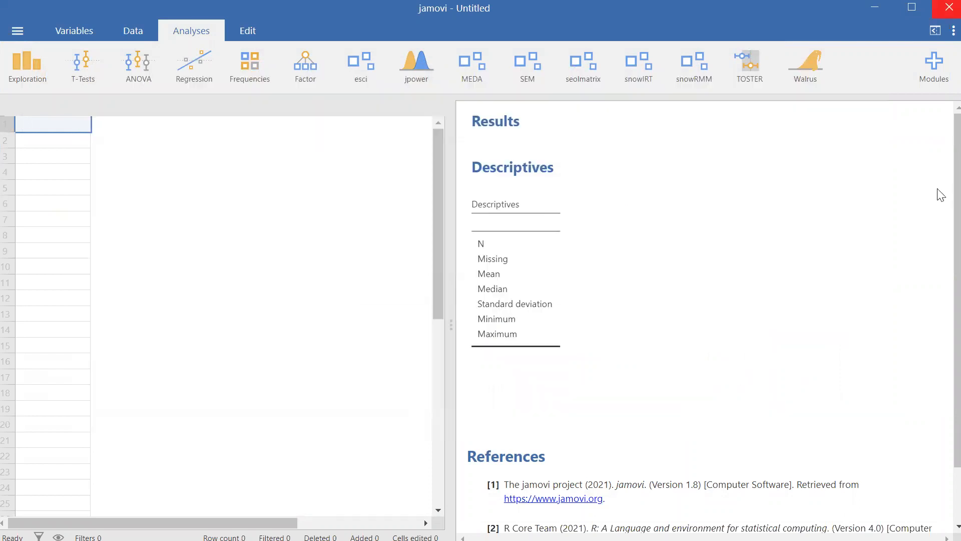
pyautogui.click(949, 7)
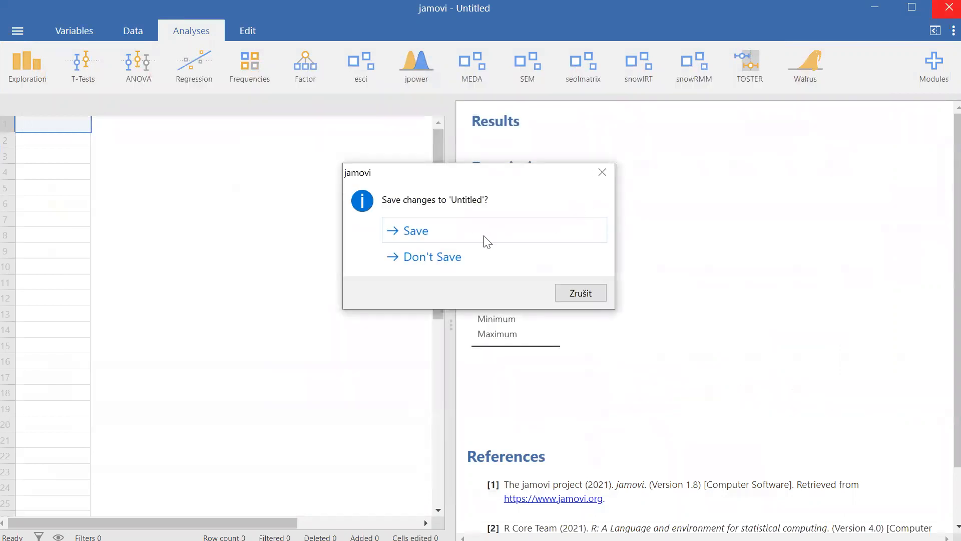
pyautogui.click(479, 259)
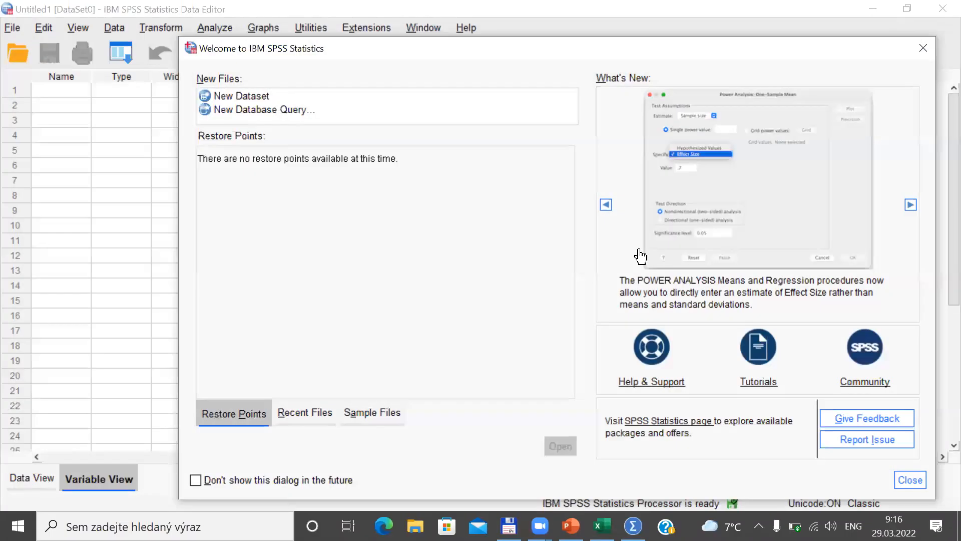
# Dismiss the SPSS welcome dialog, open library.sav from the data folder in Total Commander and switch to its SPSS window
pyautogui.click(911, 479)
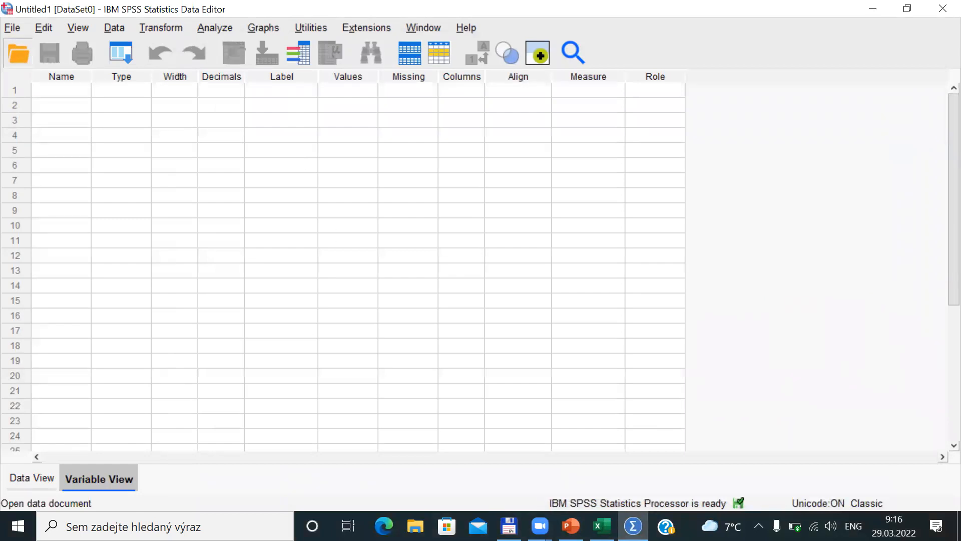
pyautogui.click(509, 526)
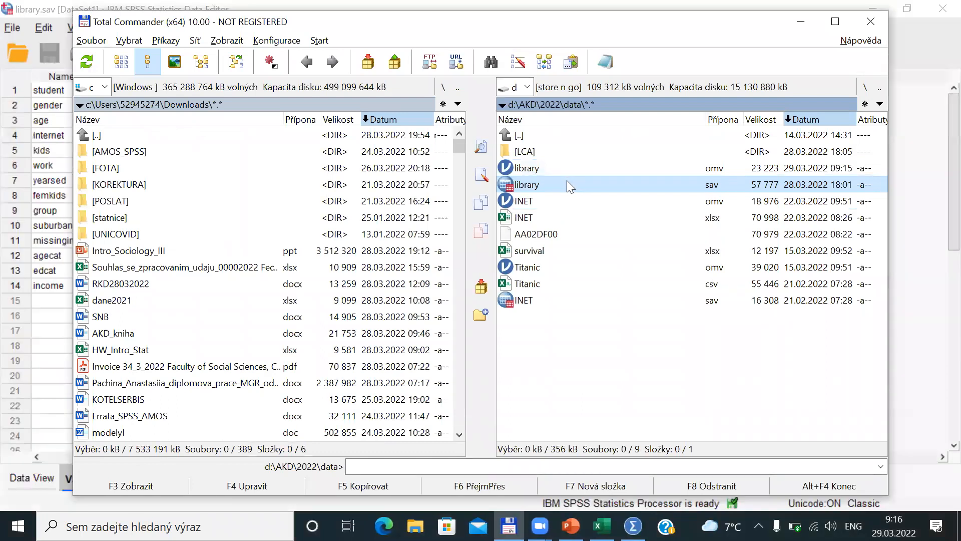
pyautogui.hotkey('alt', 'Tab')
pyautogui.press('Tab')
pyautogui.press('Tab')
pyautogui.press('Tab')
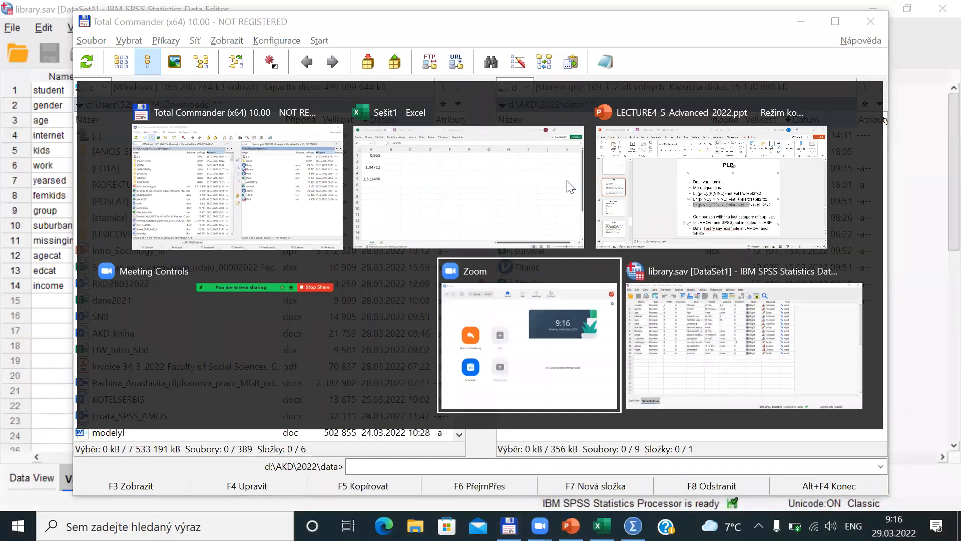
pyautogui.hotkey('alt', 'Tab')
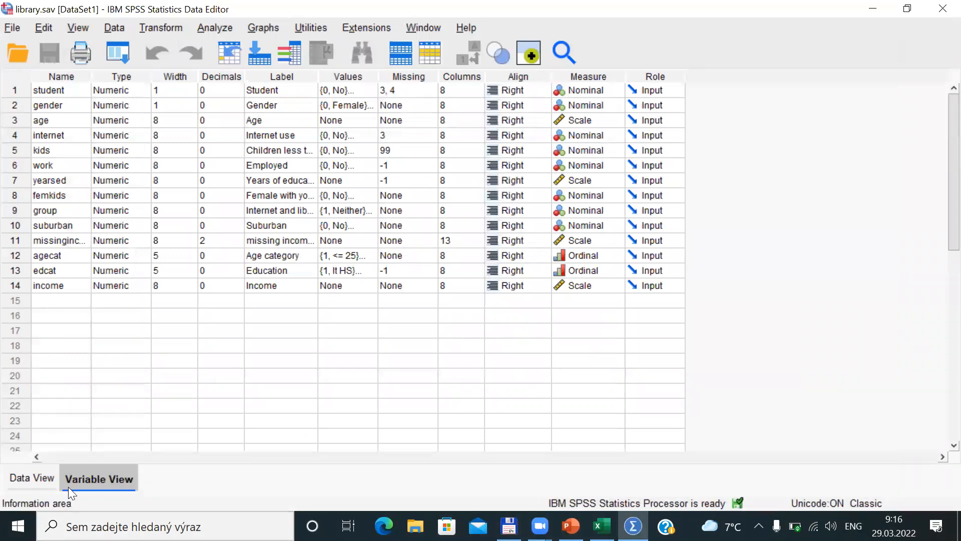
# Show the library data values in SPSS and point out the group, age, work and edcat columns
pyautogui.click(39, 476)
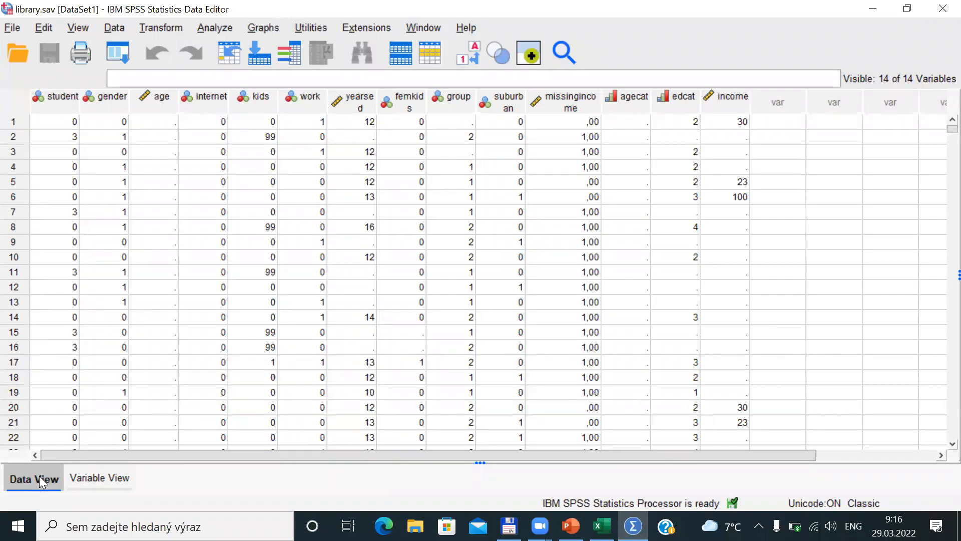
pyautogui.click(459, 99)
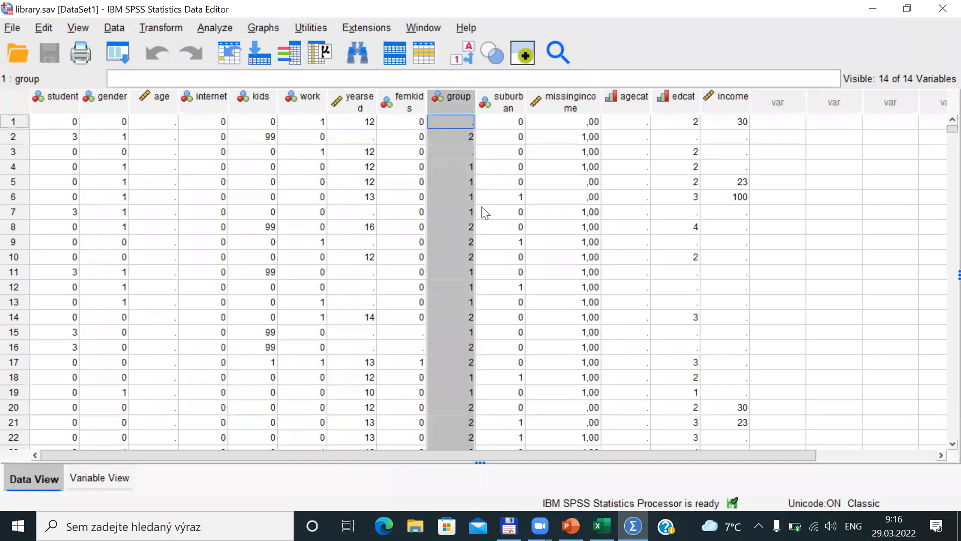
pyautogui.click(153, 100)
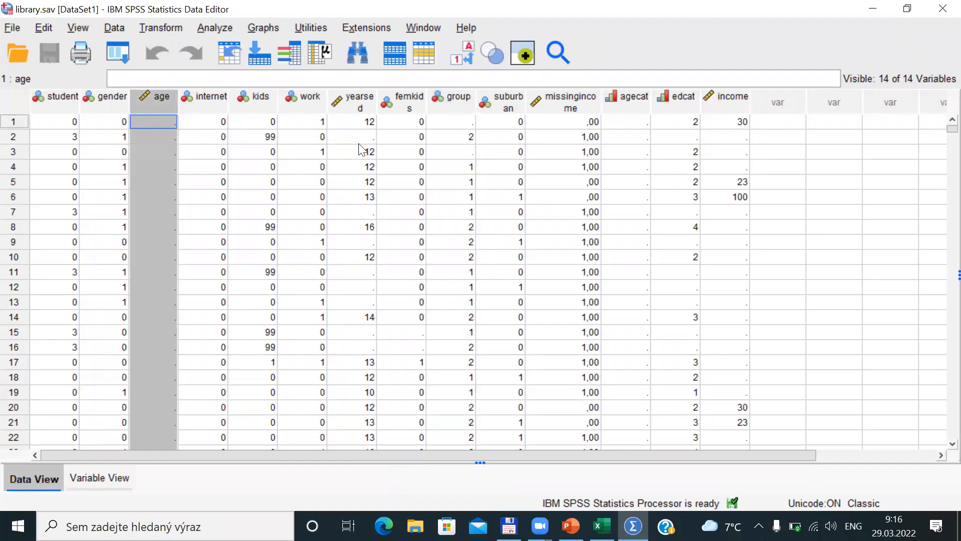
pyautogui.click(305, 99)
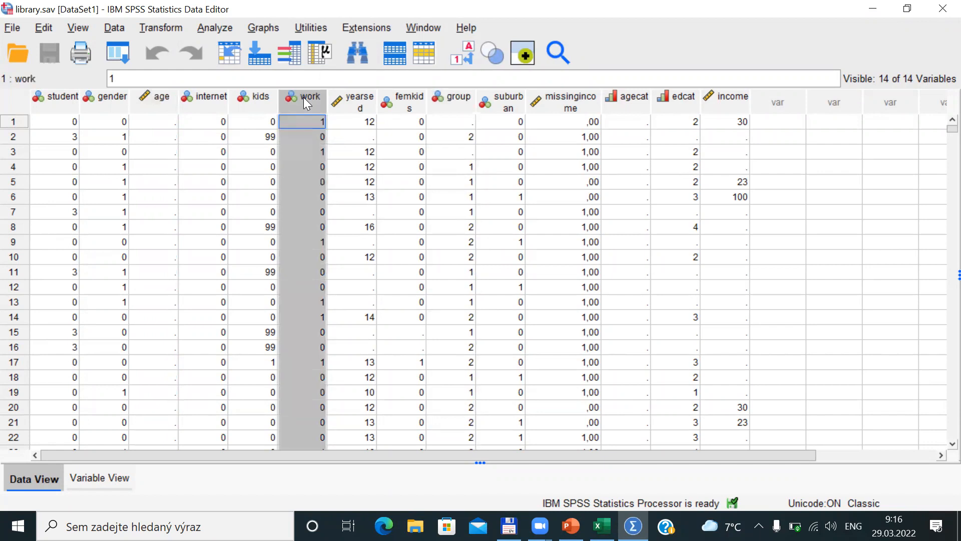
pyautogui.click(685, 103)
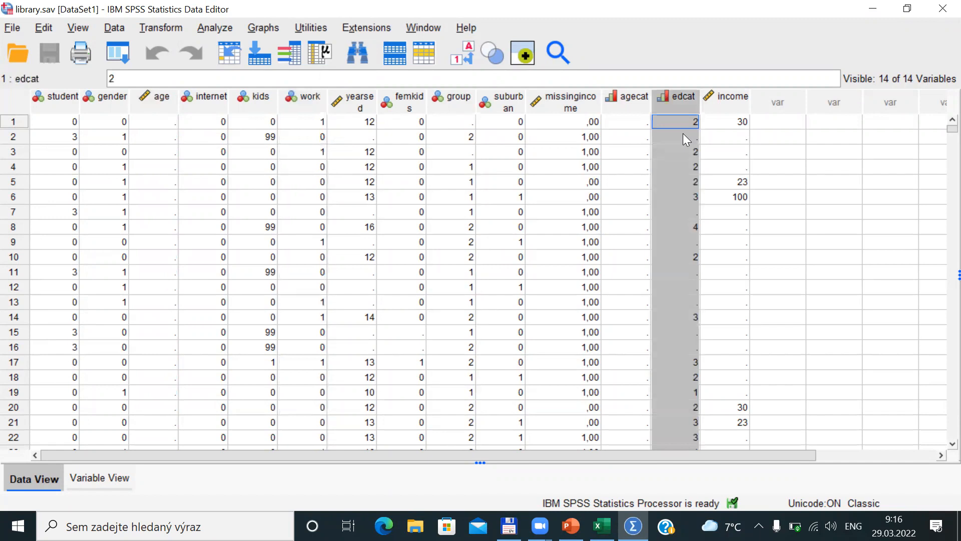
# Start a multinomial logistic regression, display the variables by name and set group as the dependent variable
pyautogui.click(219, 26)
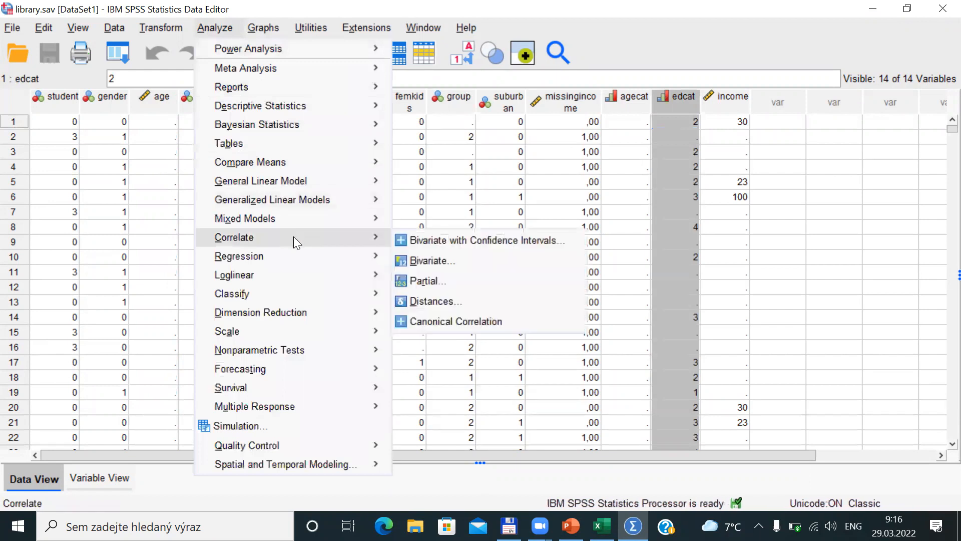
pyautogui.moveTo(318, 262)
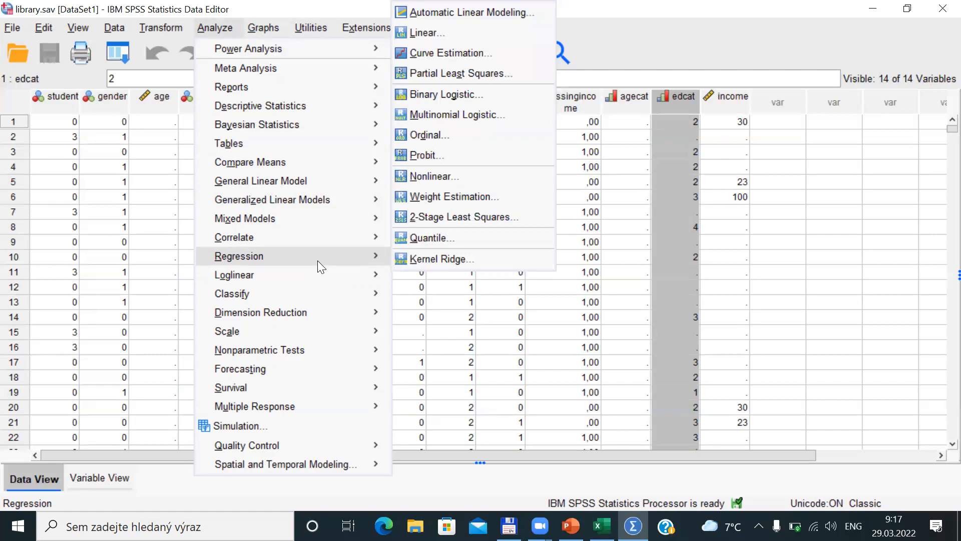
pyautogui.click(440, 114)
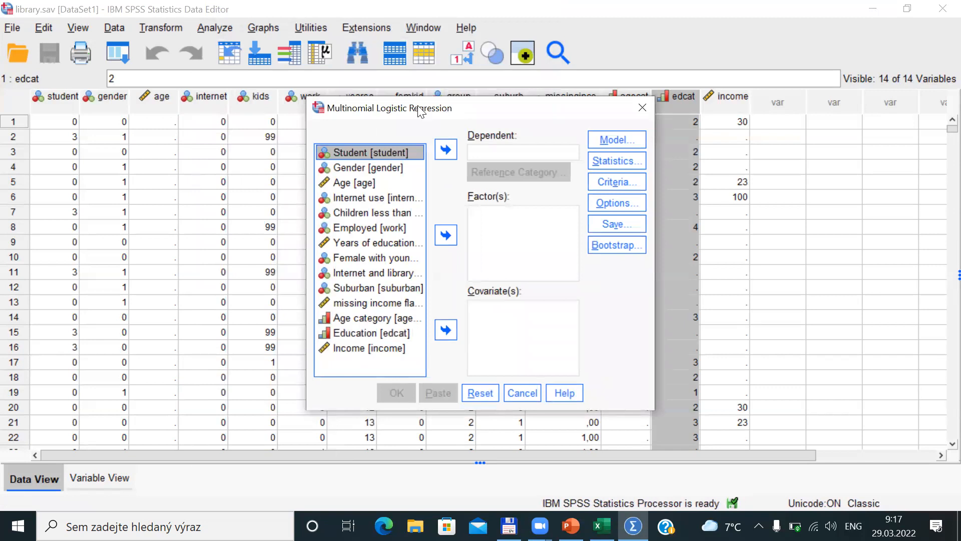
pyautogui.moveTo(420, 111); pyautogui.dragTo(291, 55)
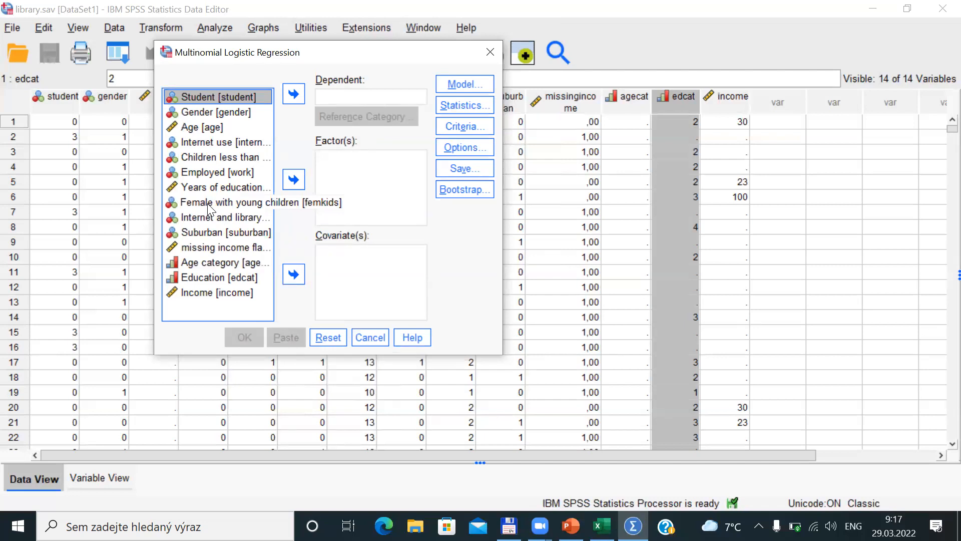
pyautogui.click(201, 215)
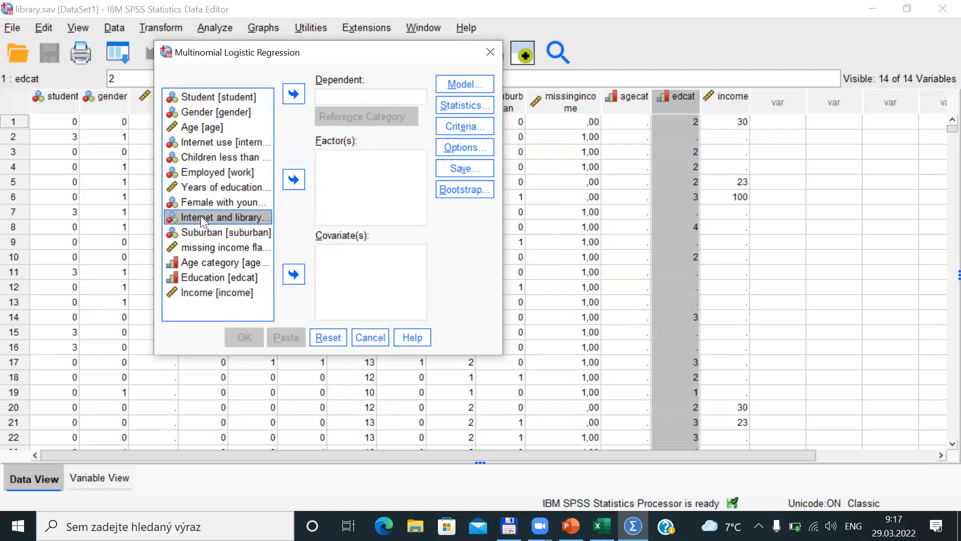
pyautogui.rightClick(198, 216)
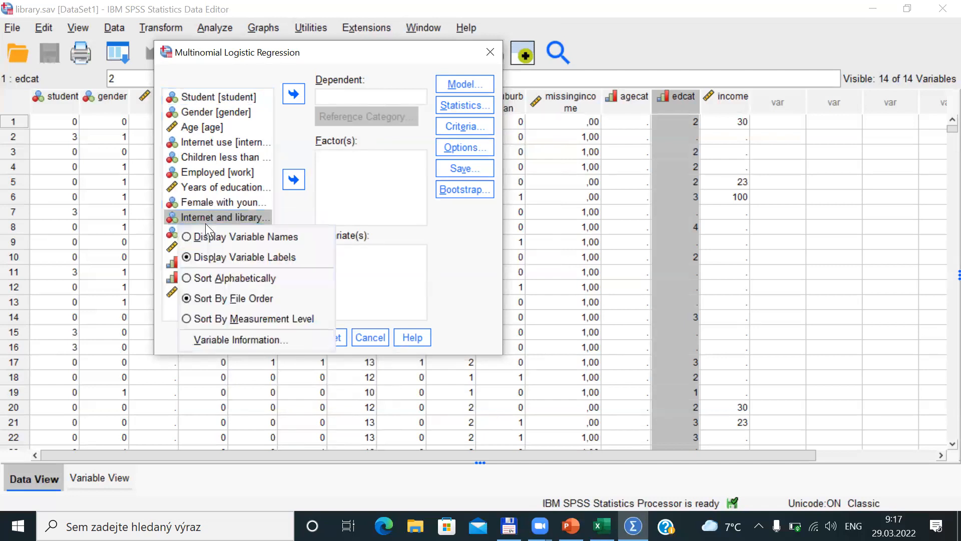
pyautogui.click(214, 238)
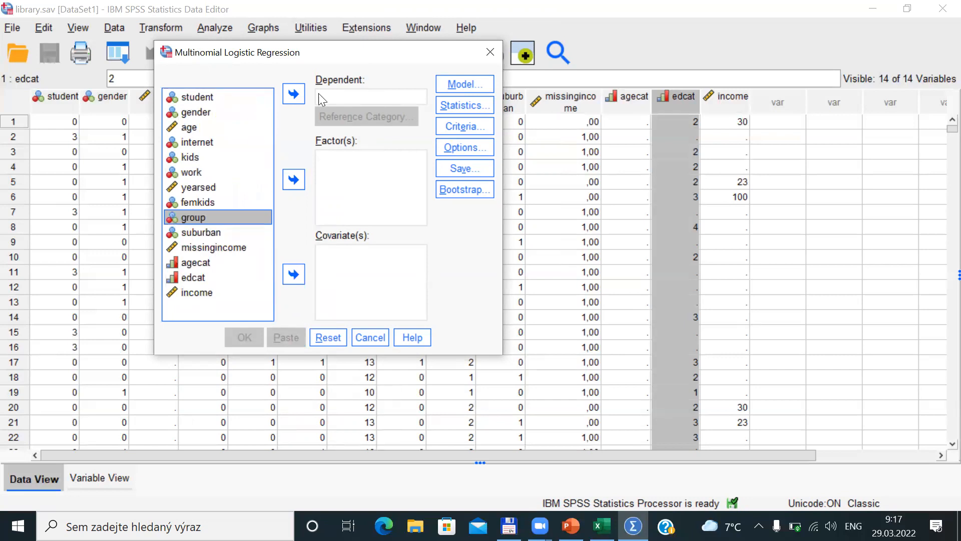
pyautogui.click(294, 93)
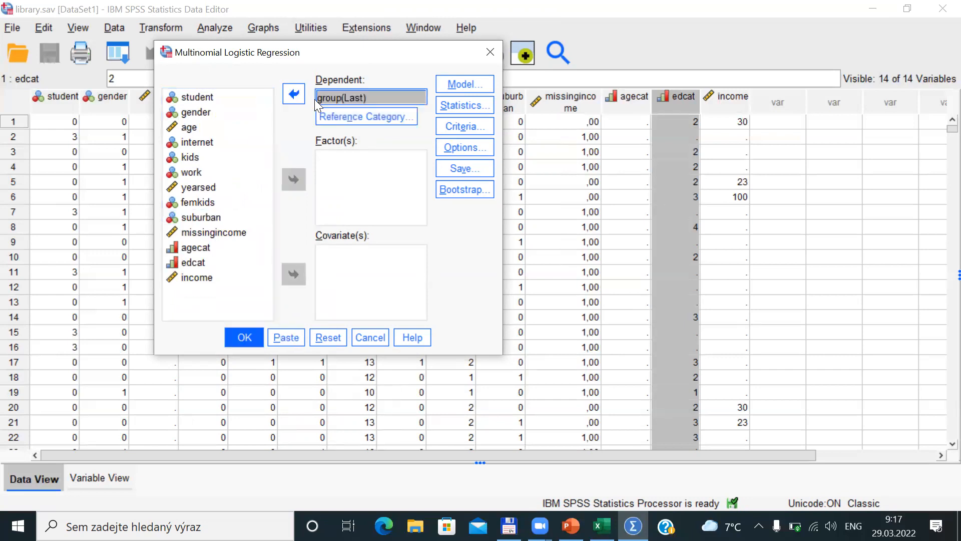
# Look up the value labels of the dependent variable group in its variable information
pyautogui.rightClick(348, 95)
pyautogui.click(363, 117)
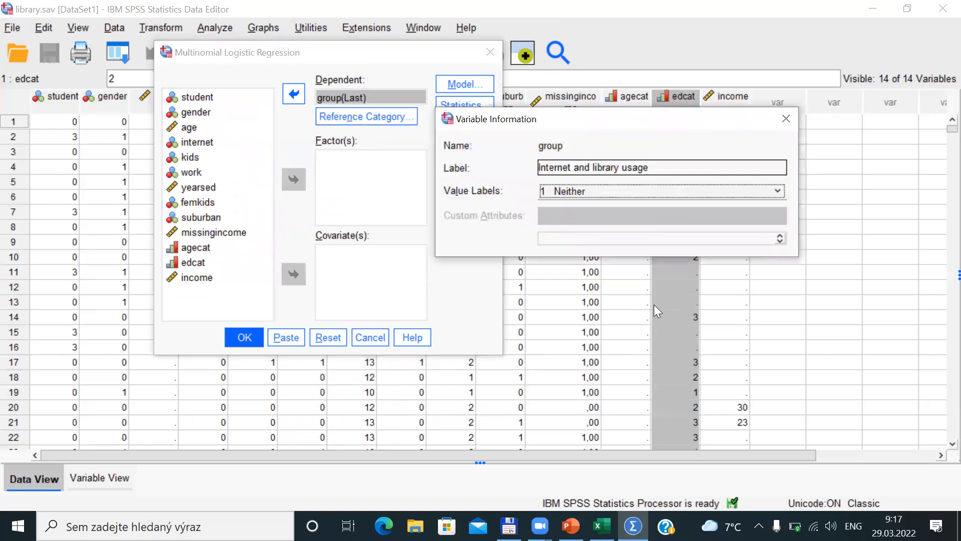
pyautogui.click(688, 193)
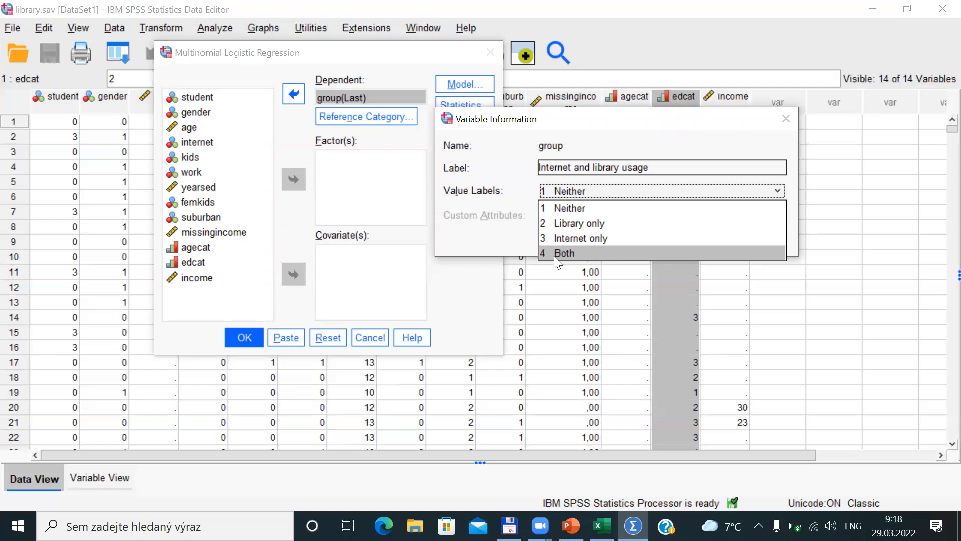
# Set the reference category of group to First Category and close its variable information
pyautogui.click(349, 114)
pyautogui.click(277, 137)
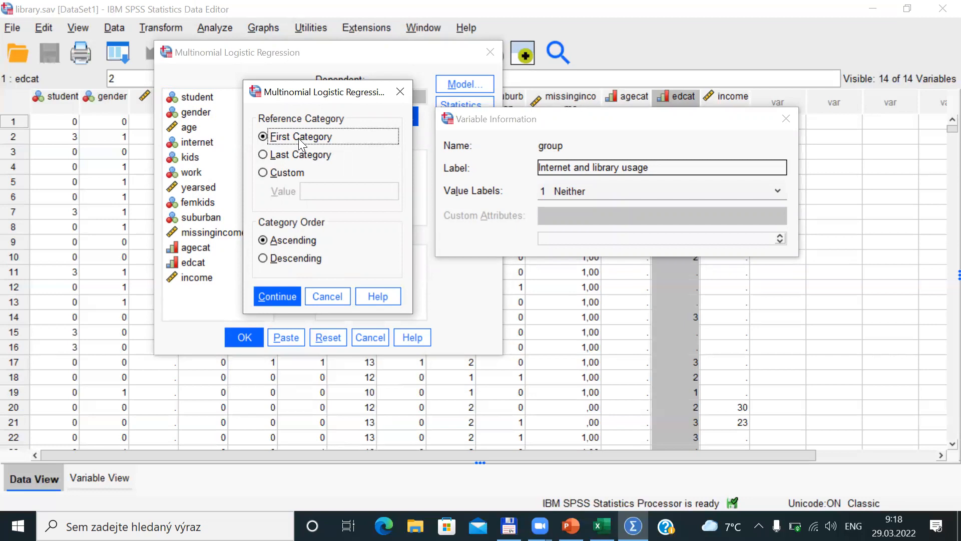
pyautogui.click(286, 172)
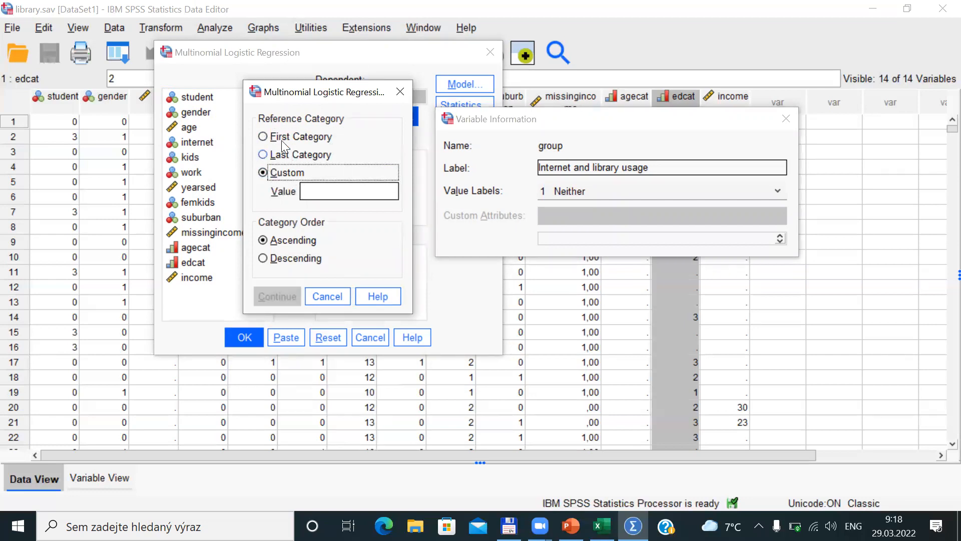
pyautogui.click(262, 136)
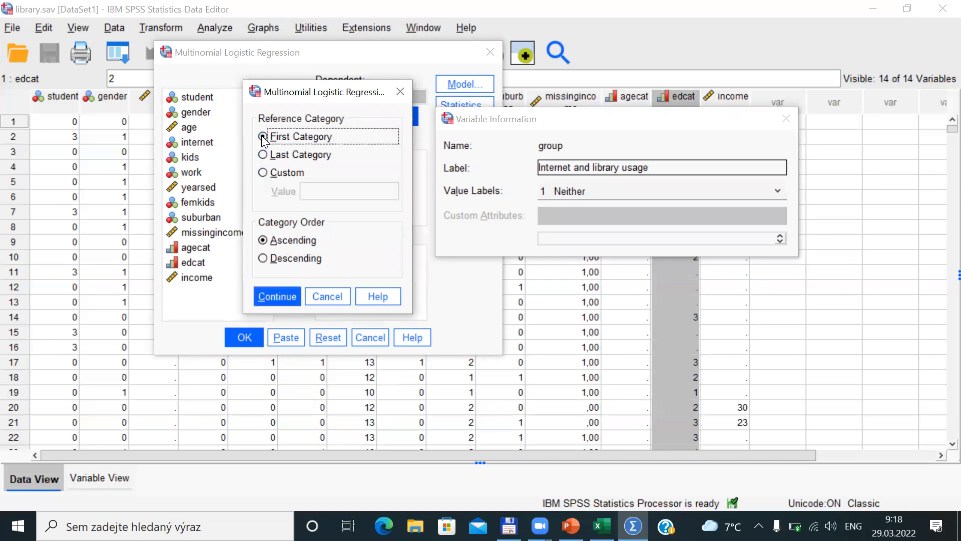
pyautogui.click(283, 300)
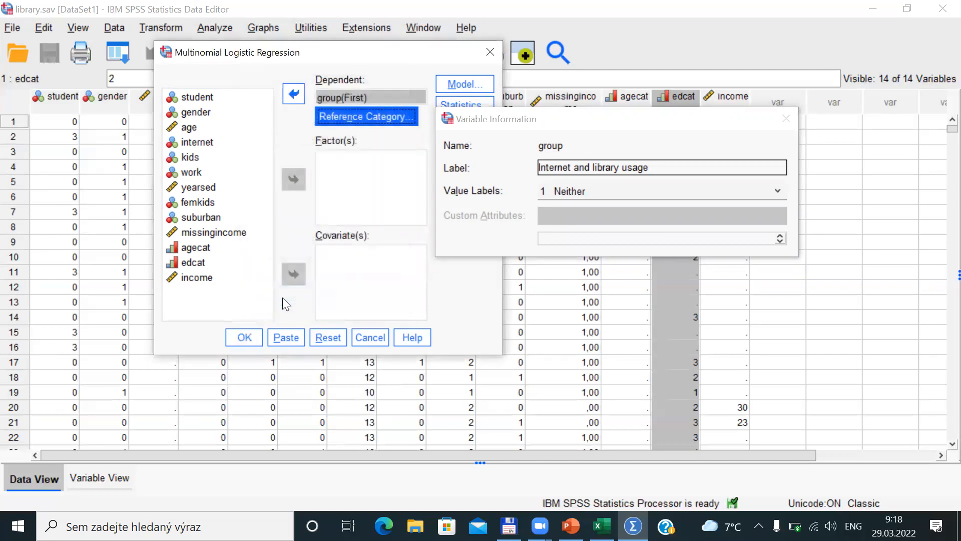
pyautogui.click(779, 124)
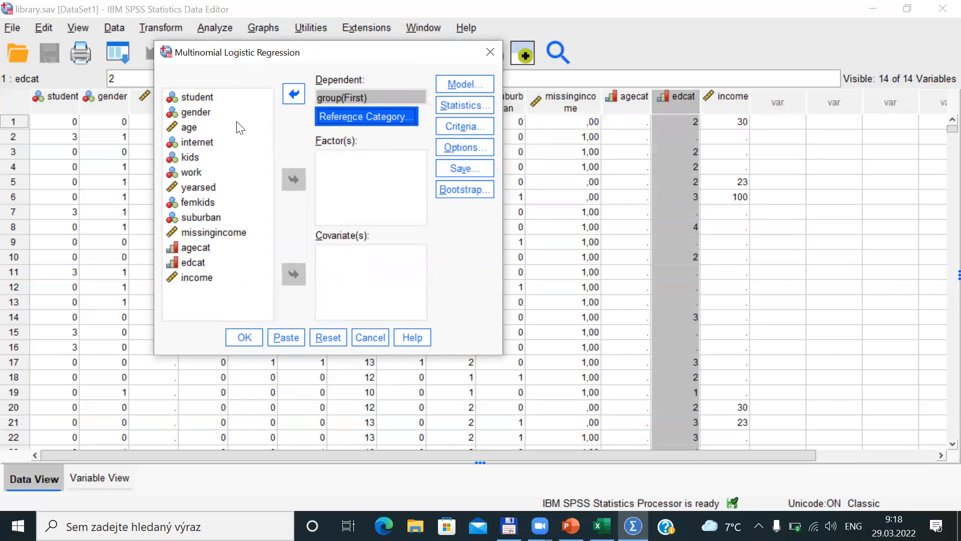
# Add age as a covariate and check the model specification without changing it
pyautogui.click(188, 128)
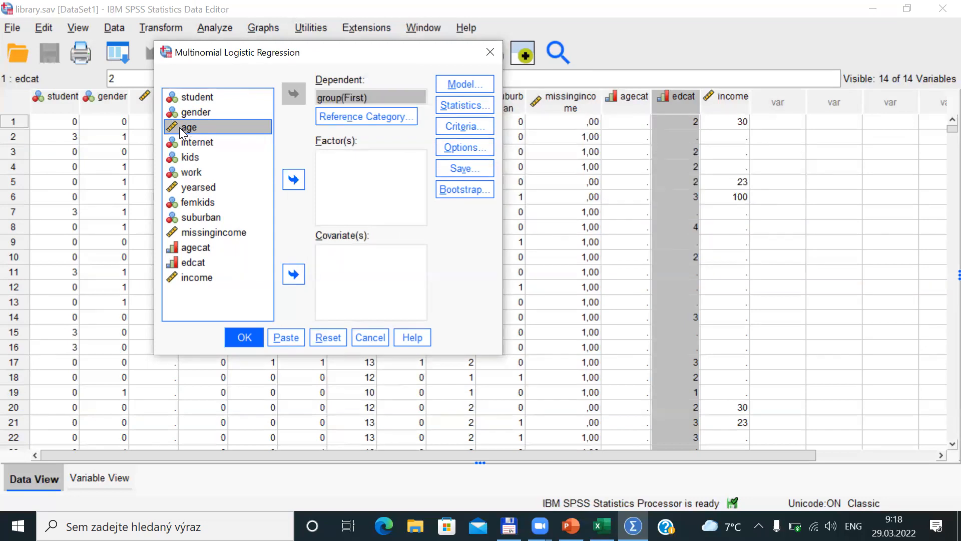
pyautogui.click(299, 274)
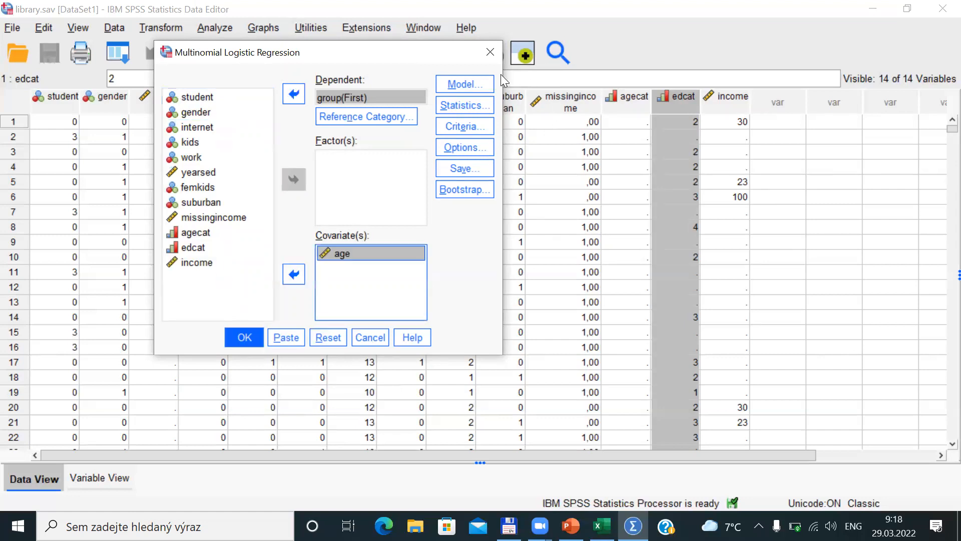
pyautogui.click(467, 86)
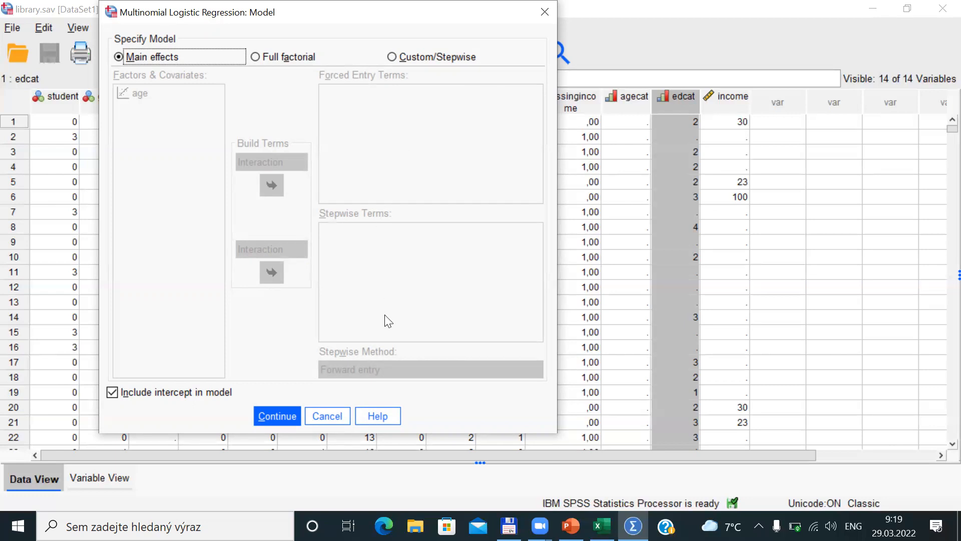
pyautogui.click(332, 417)
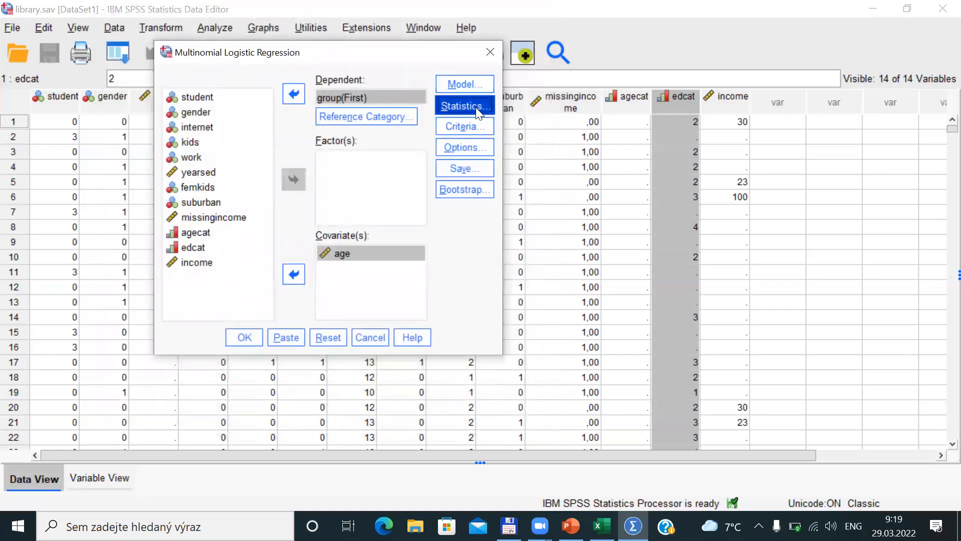
# Add the classification table to the regression's requested statistics
pyautogui.click(475, 107)
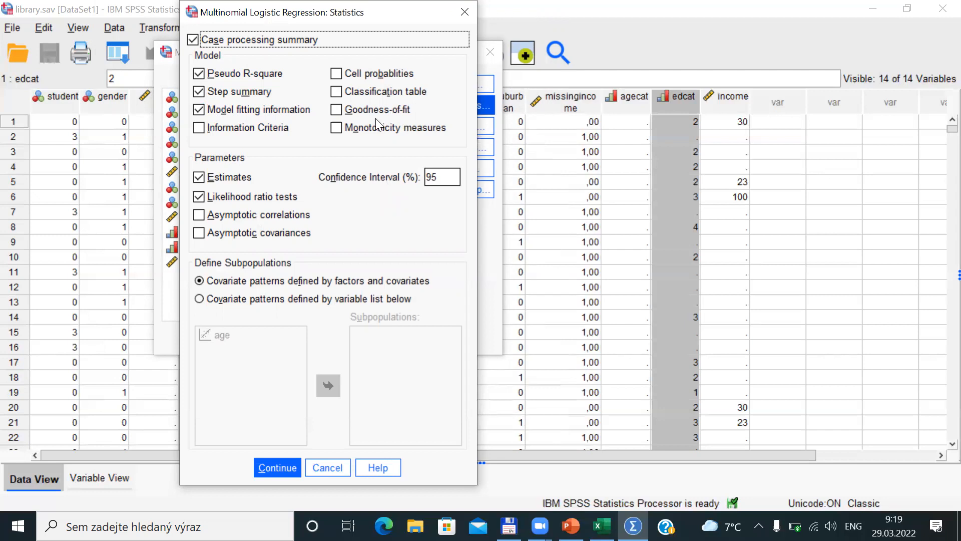
pyautogui.click(337, 93)
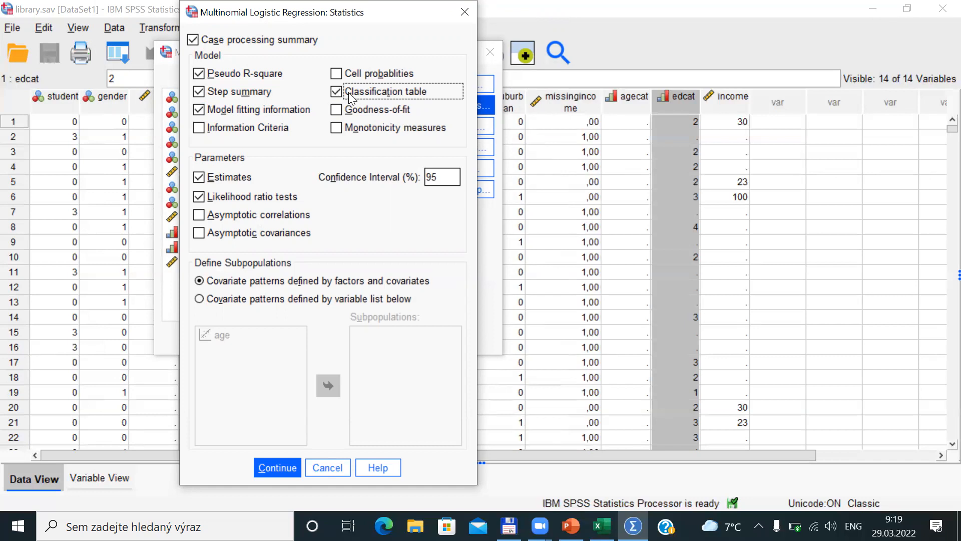
pyautogui.click(274, 465)
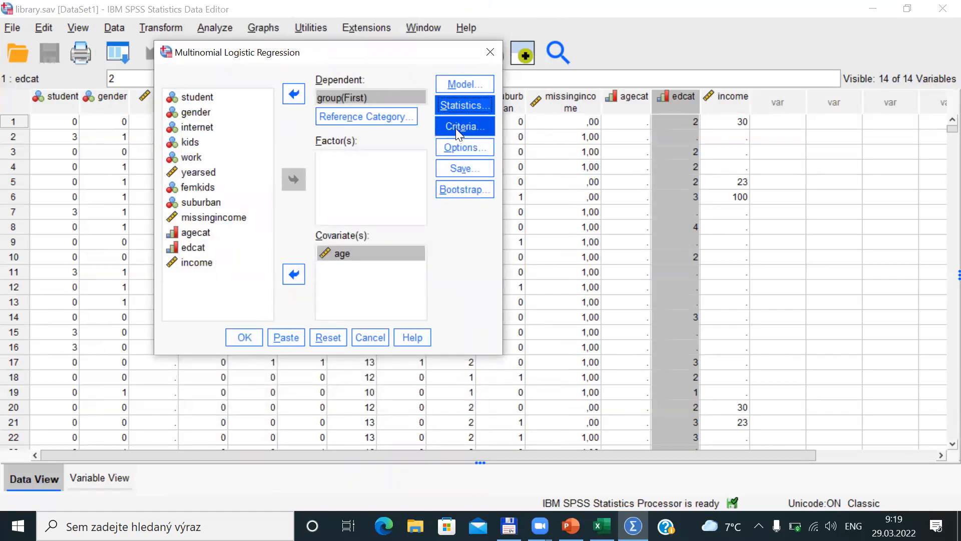
# Review the stepwise options and the saved-variable choices without changing them, and run the multinomial regression
pyautogui.click(463, 147)
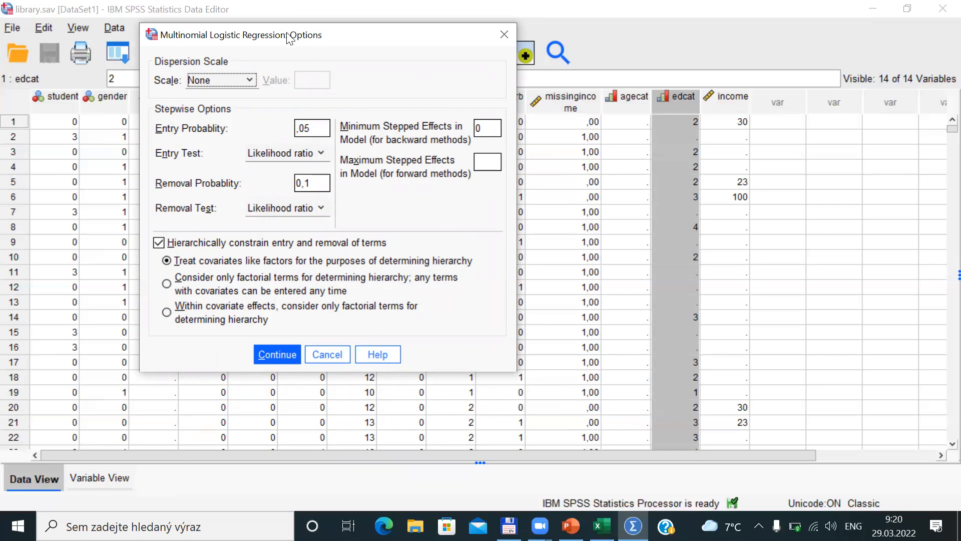
pyautogui.press('Return')
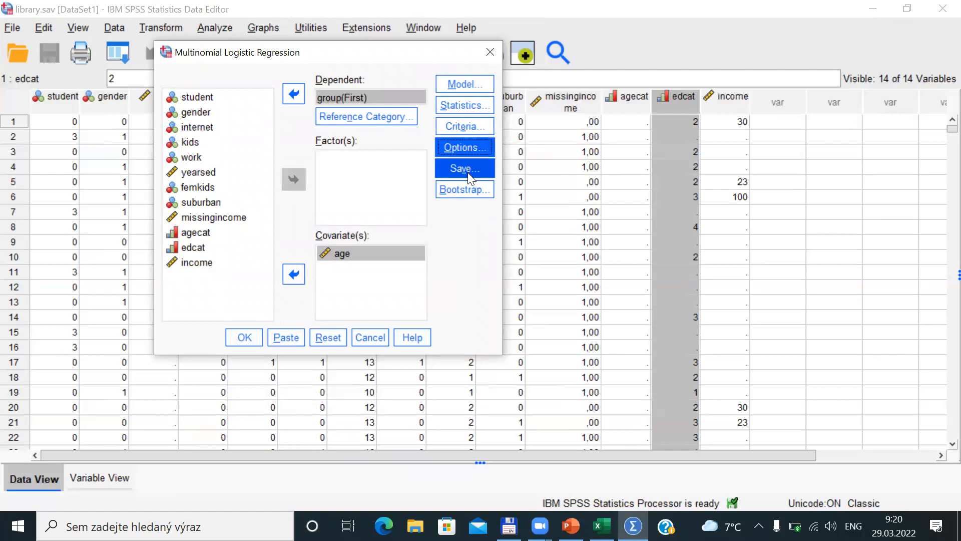
pyautogui.click(467, 172)
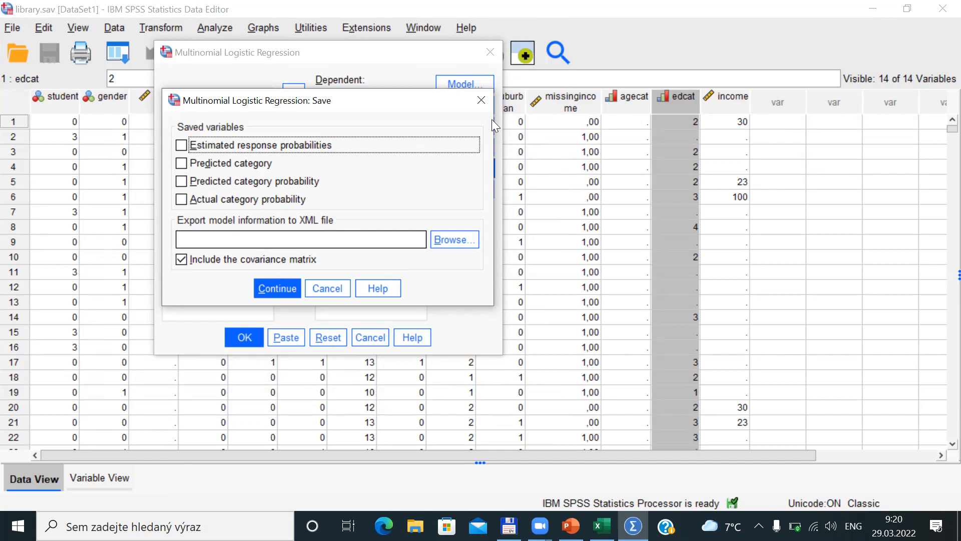
pyautogui.click(481, 101)
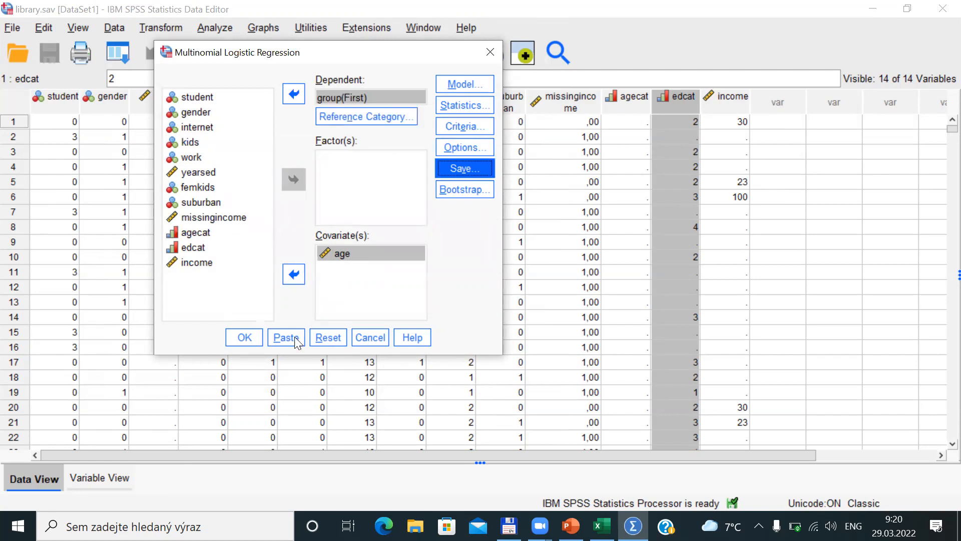
pyautogui.click(244, 338)
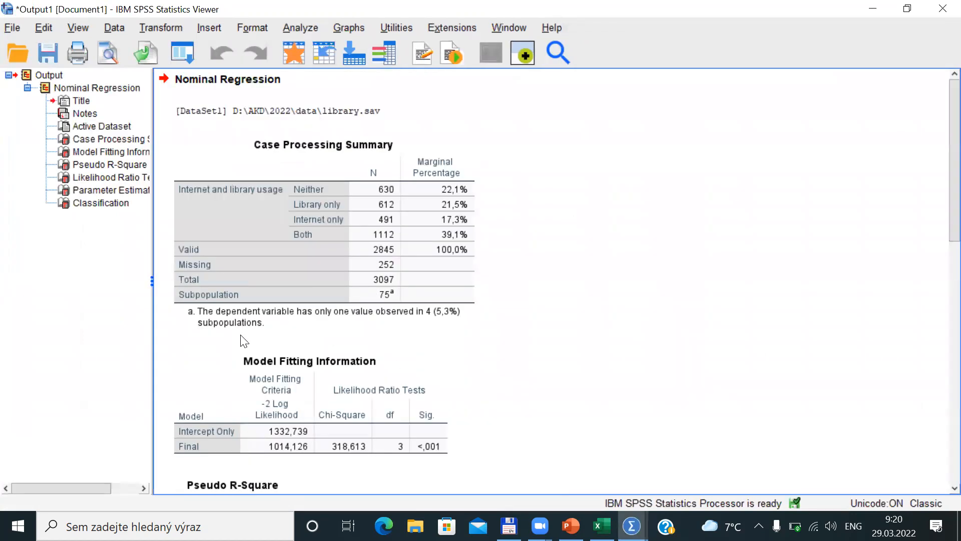
# Examine the Case Processing Summary and the Model Fitting Information tables in the regression output
pyautogui.click(389, 250)
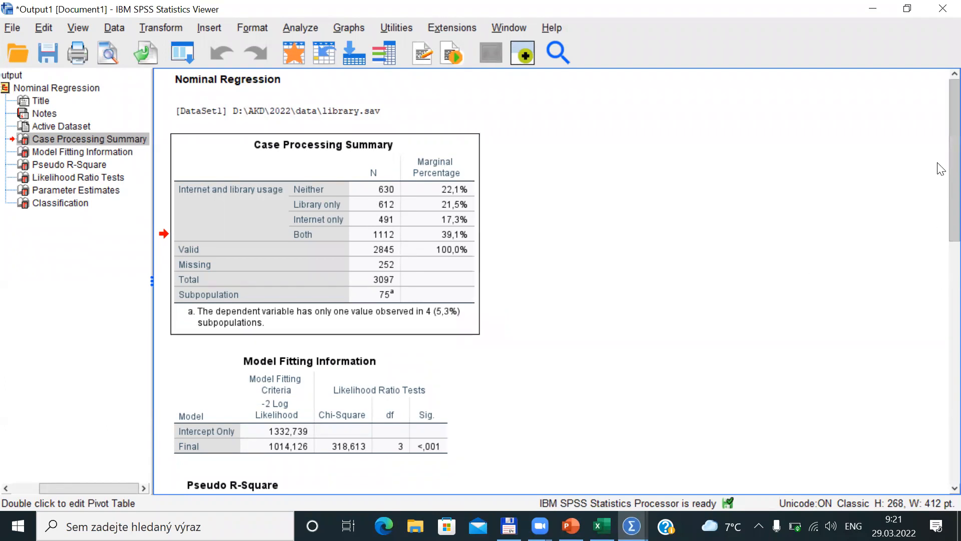
pyautogui.scroll(-3, 941, 168)
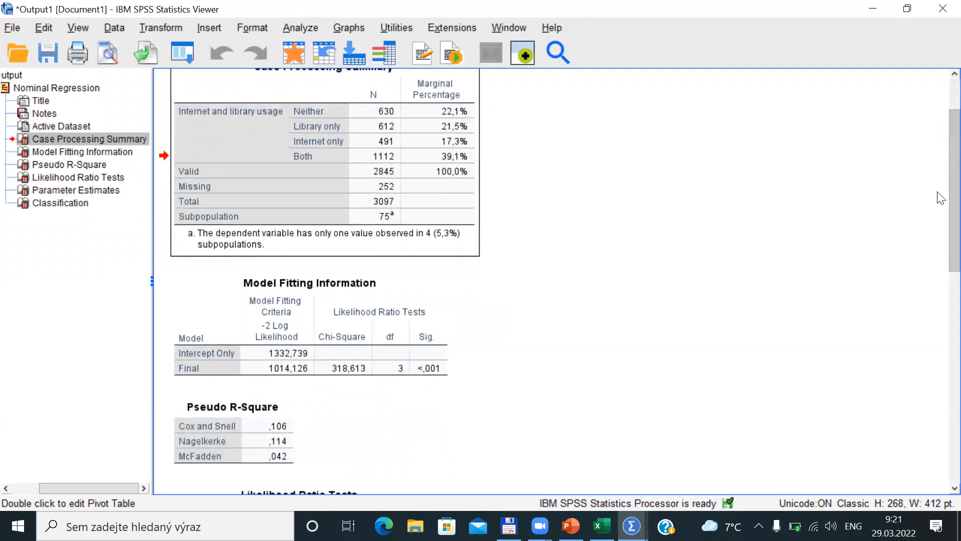
pyautogui.scroll(-3, 941, 198)
pyautogui.click(281, 202)
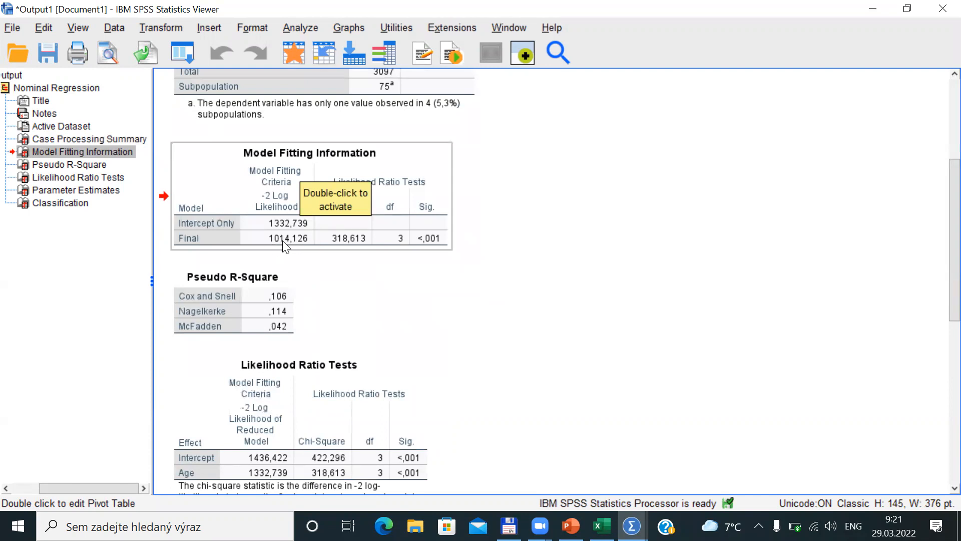
pyautogui.click(532, 236)
pyautogui.click(335, 245)
pyautogui.click(462, 238)
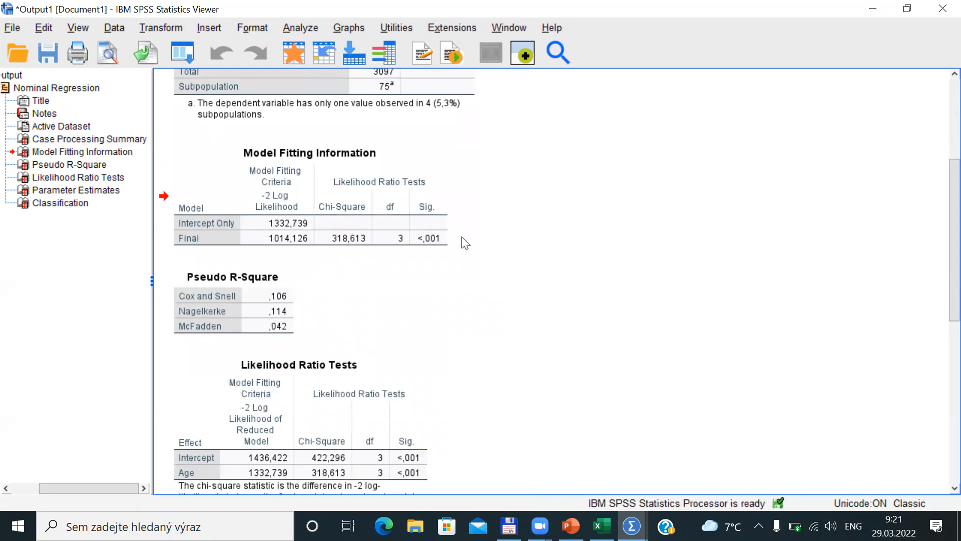
# Examine the Pseudo R-Square, Likelihood Ratio Tests and Parameter Estimates tables for the age model
pyautogui.click(232, 291)
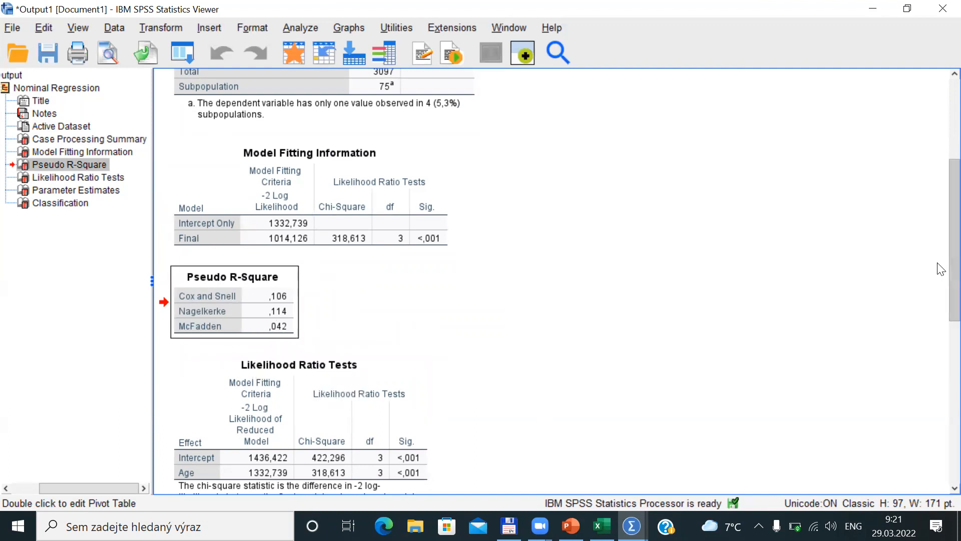
pyautogui.scroll(-3, 940, 281)
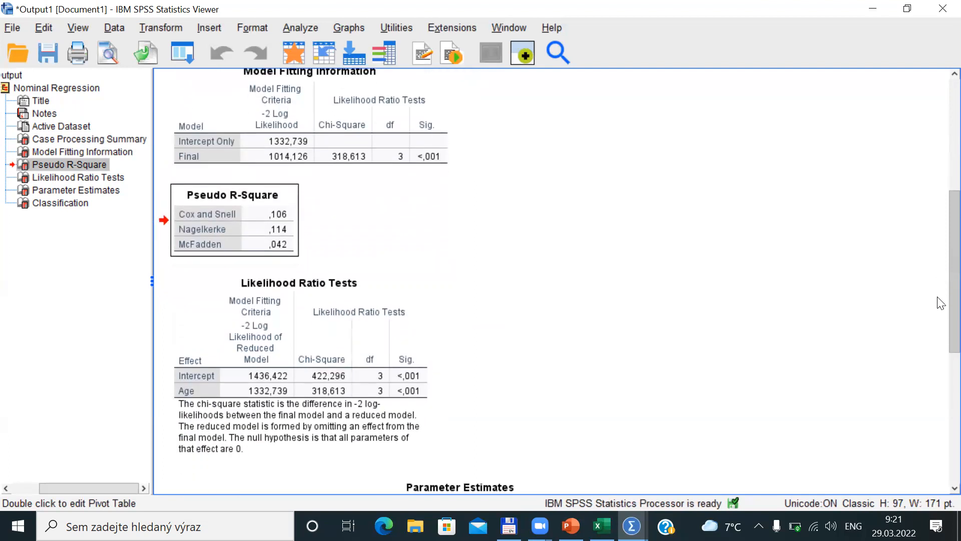
pyautogui.click(251, 353)
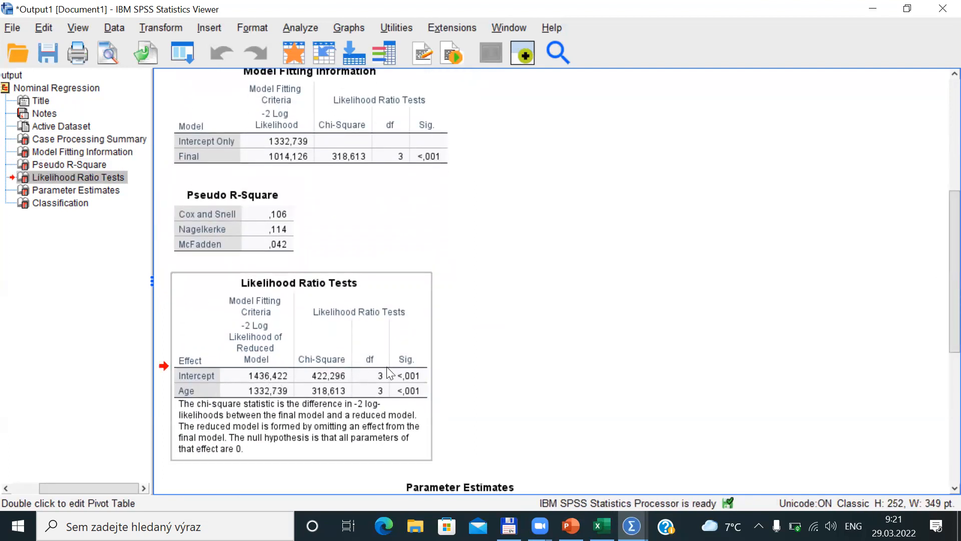
pyautogui.moveTo(952, 245); pyautogui.dragTo(951, 370)
pyautogui.click(423, 248)
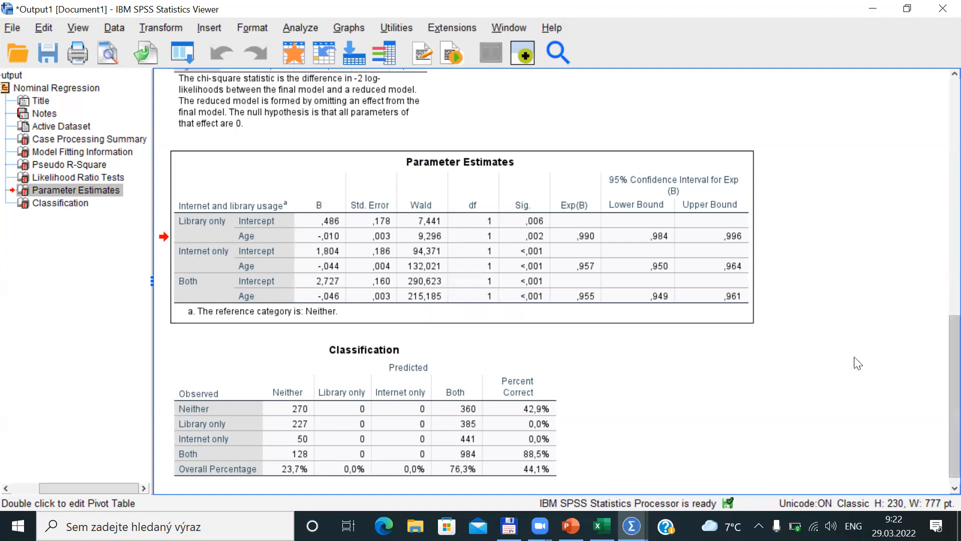
# Rerun the multinomial logistic regression with work added as a factor and edcat added as a covariate alongside age
pyautogui.click(245, 420)
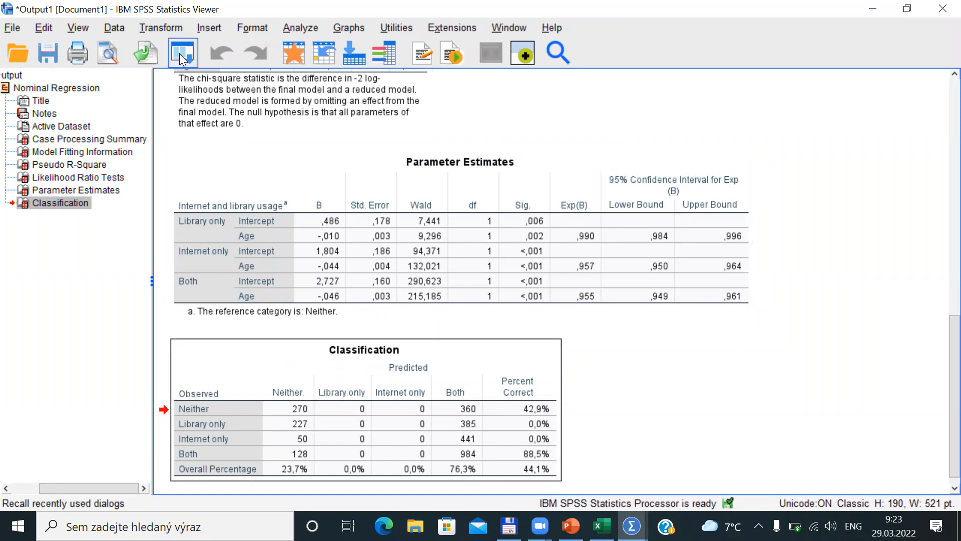
pyautogui.click(190, 64)
pyautogui.click(200, 77)
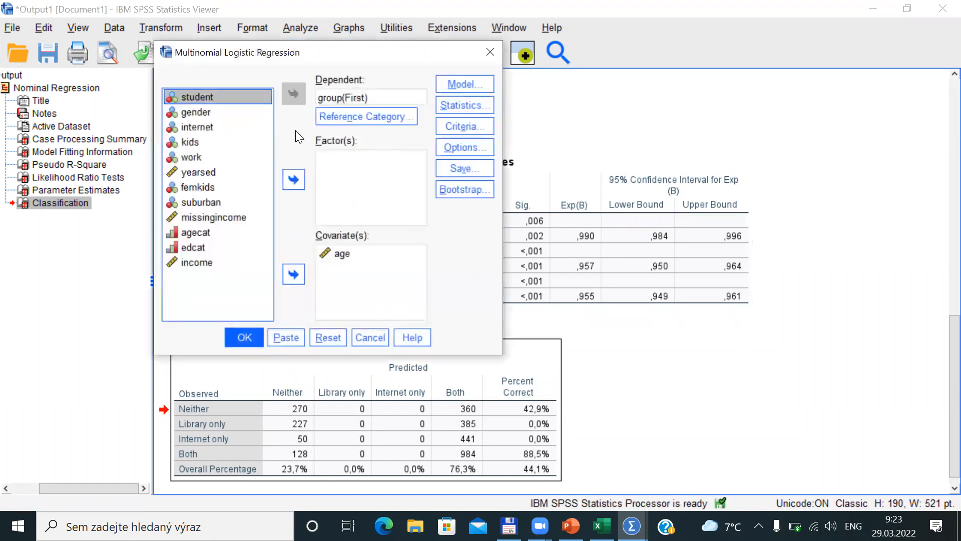
pyautogui.click(189, 157)
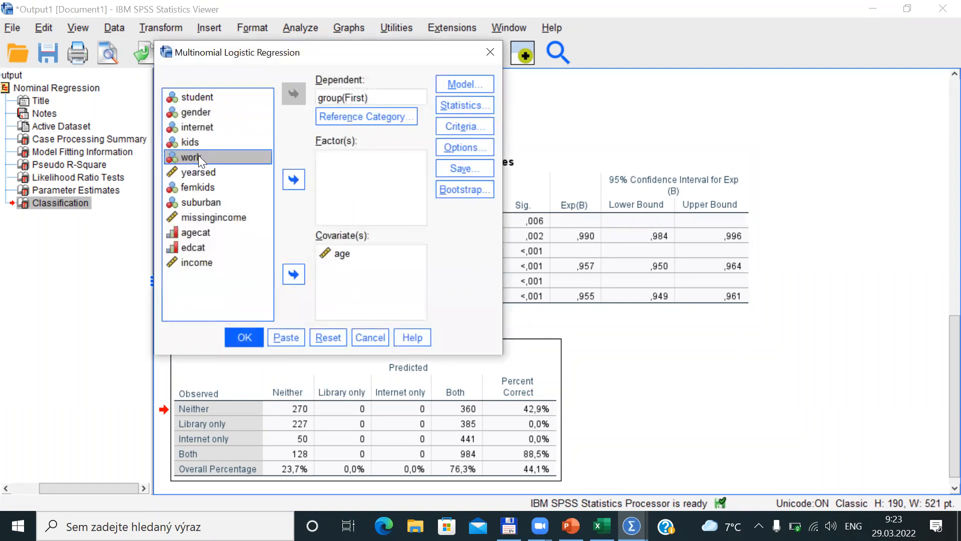
pyautogui.click(293, 180)
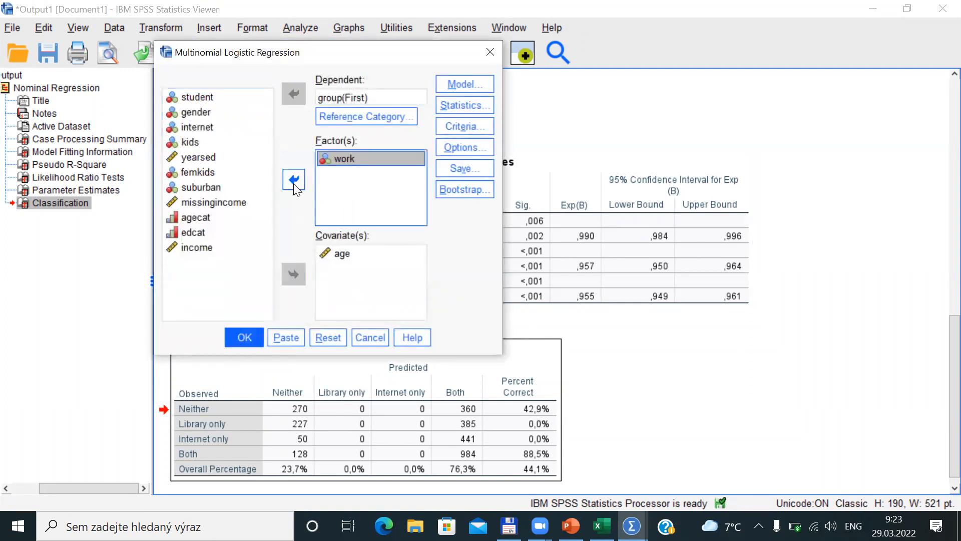
pyautogui.click(199, 231)
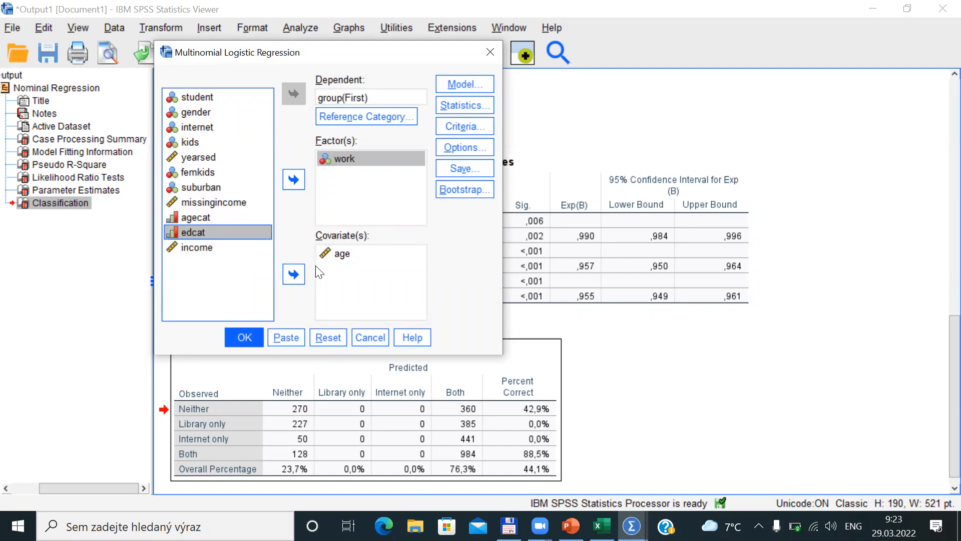
pyautogui.click(292, 271)
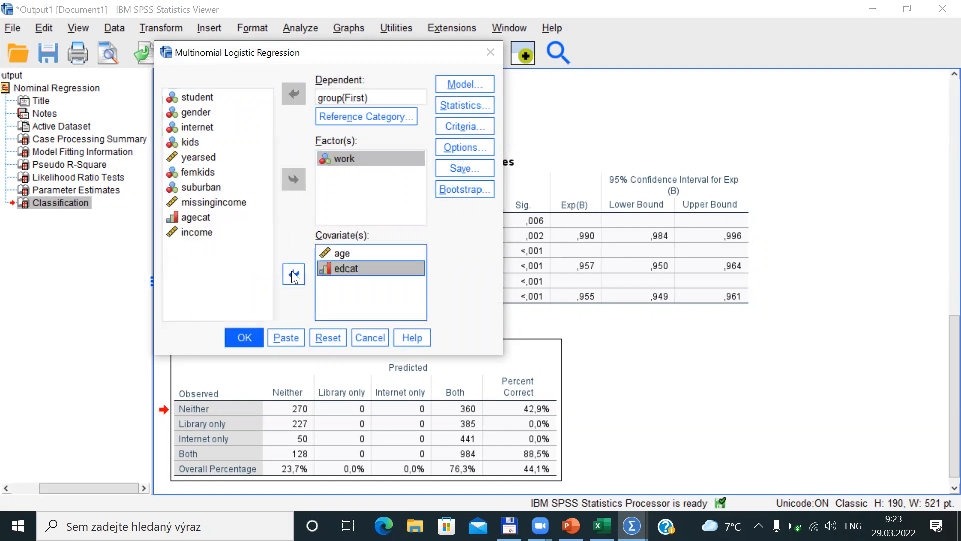
pyautogui.click(245, 334)
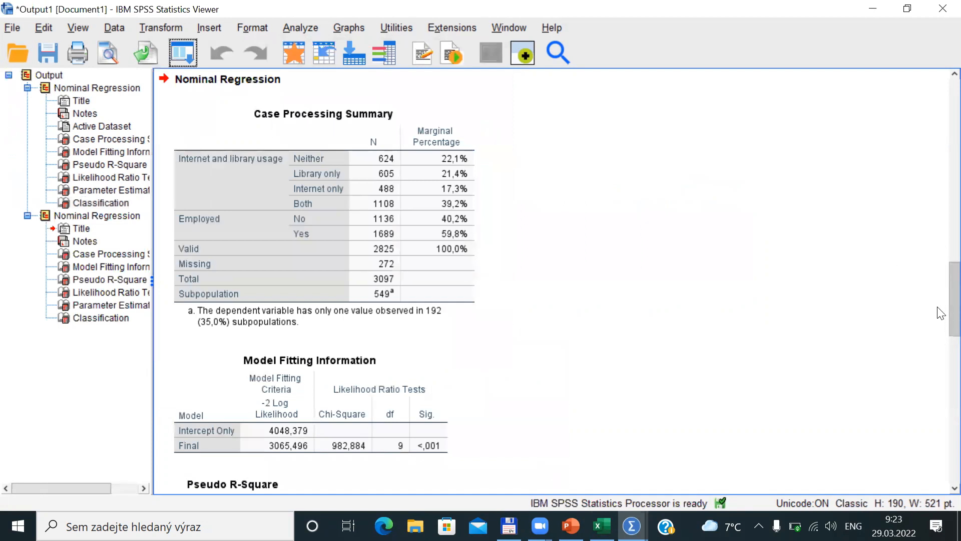
# Examine the Classification and Parameter Estimates tables of the new model with age, education and employment
pyautogui.scroll(-15, 941, 310)
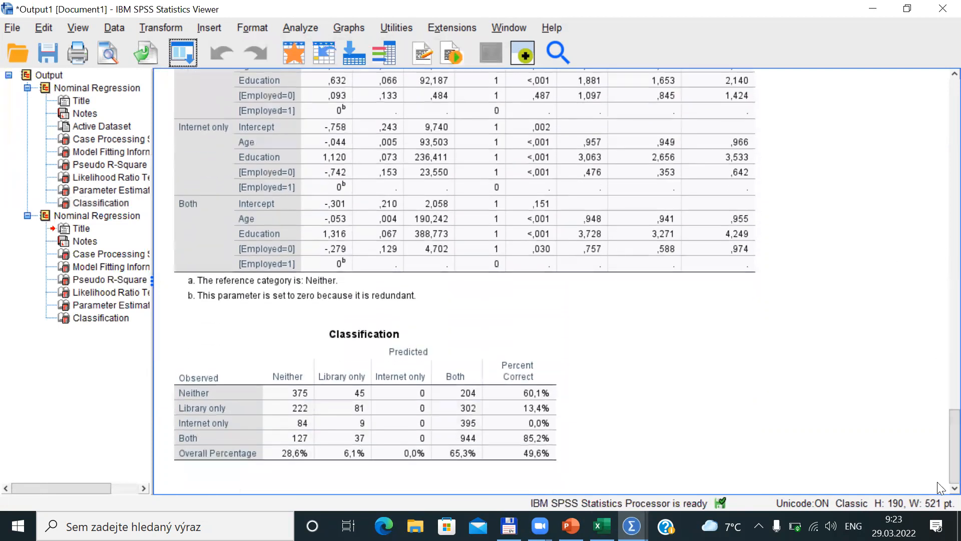
pyautogui.click(520, 461)
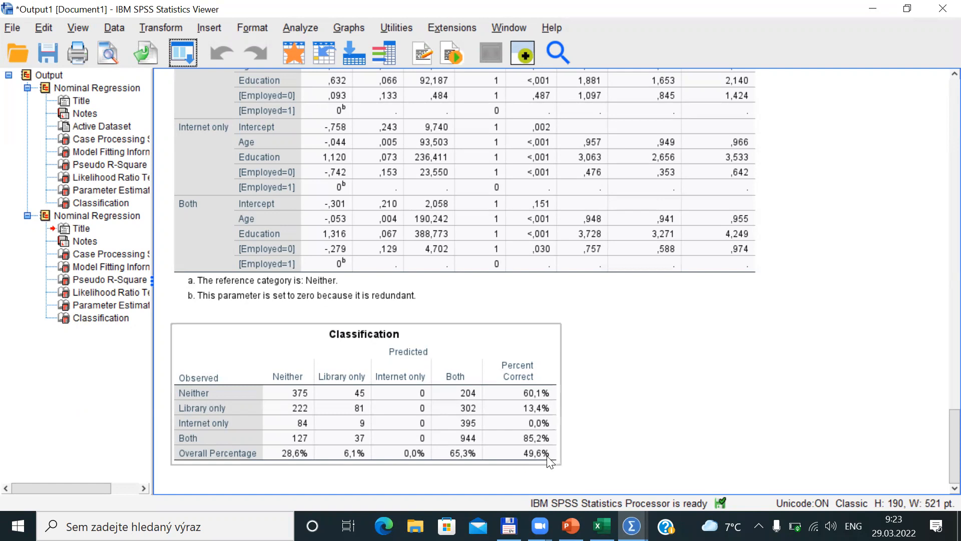
pyautogui.click(481, 198)
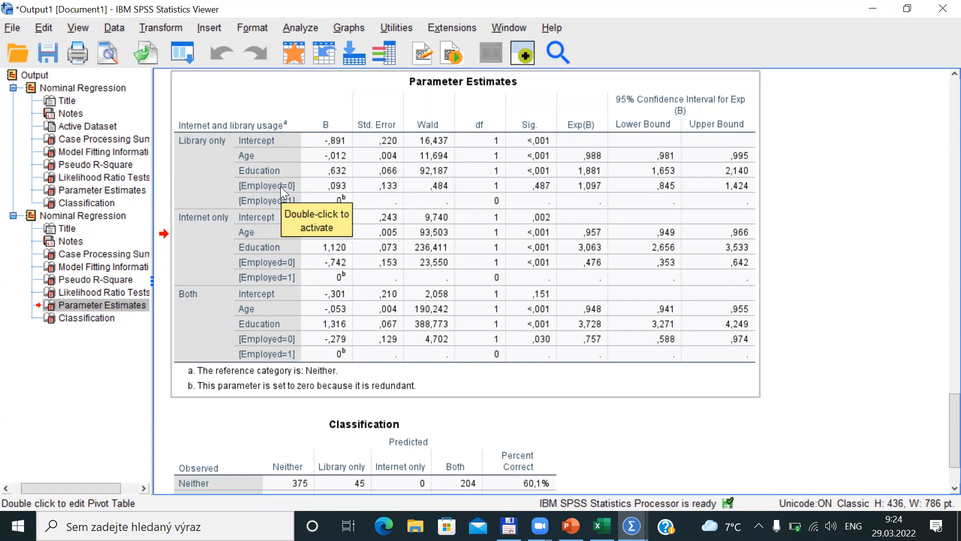
# Recall the Multinomial Logistic Regression setup to review work as a factor versus the covariates, and close it without changes
pyautogui.click(182, 54)
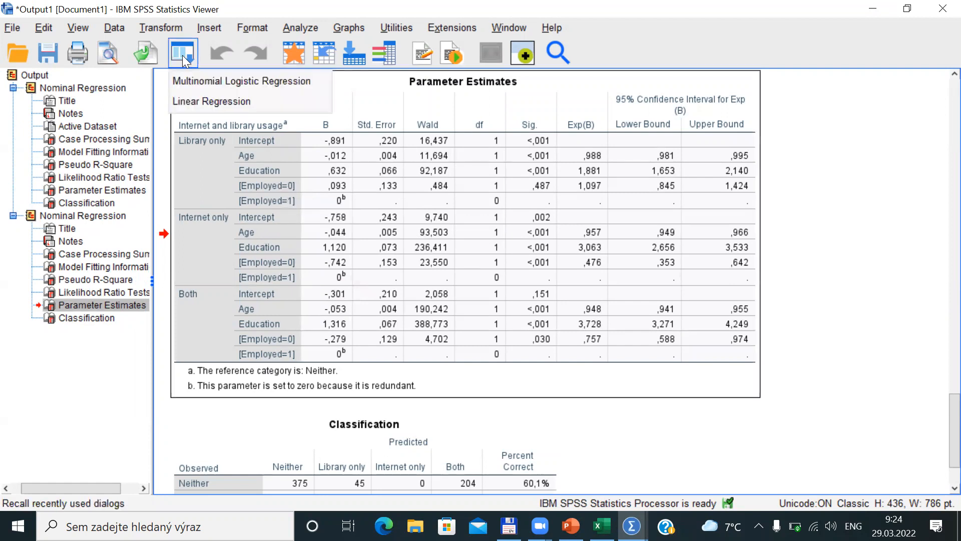
pyautogui.click(191, 80)
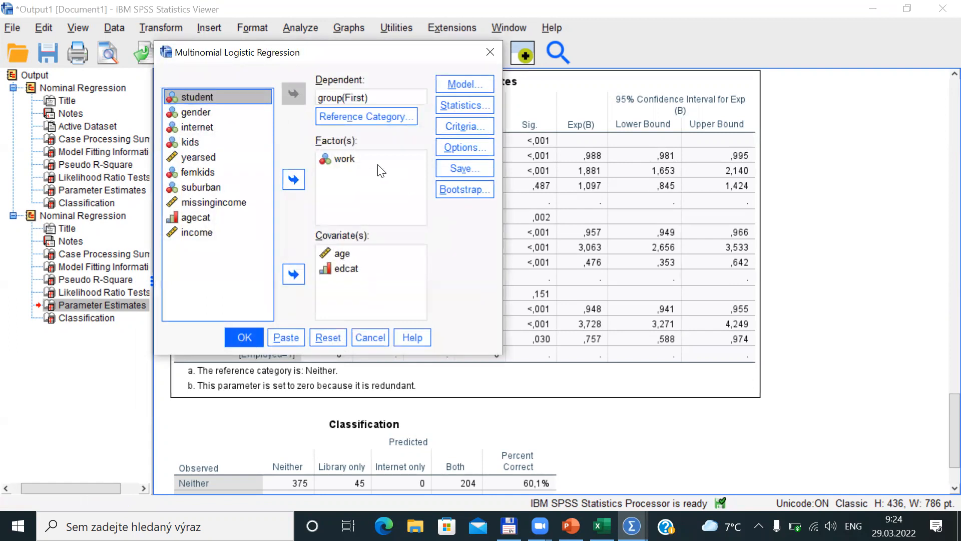
pyautogui.click(343, 158)
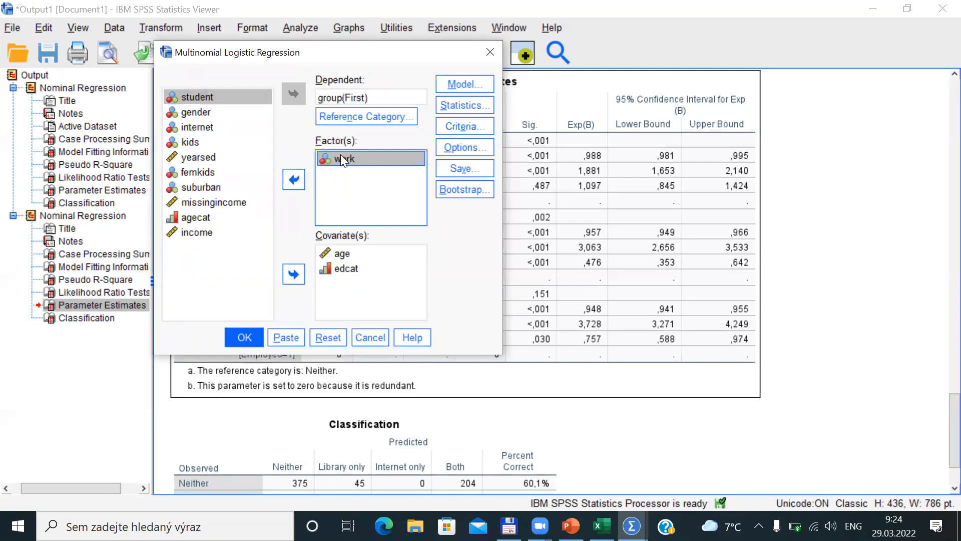
pyautogui.press('Escape')
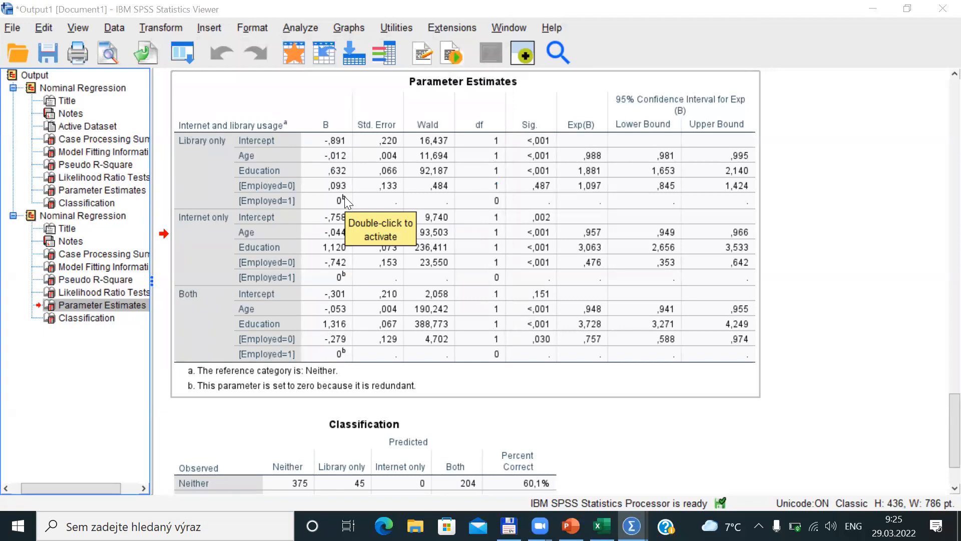
# Switch to the PowerPoint lecture and go through the PLR, SPSS options and Syntax slides up to the ORDINAL REGRESSION slide
pyautogui.hotkey('alt', 'Tab')
pyautogui.hotkey('alt', 'Tab')
pyautogui.hotkey('alt', 'Tab')
pyautogui.hotkey('alt', 'Tab')
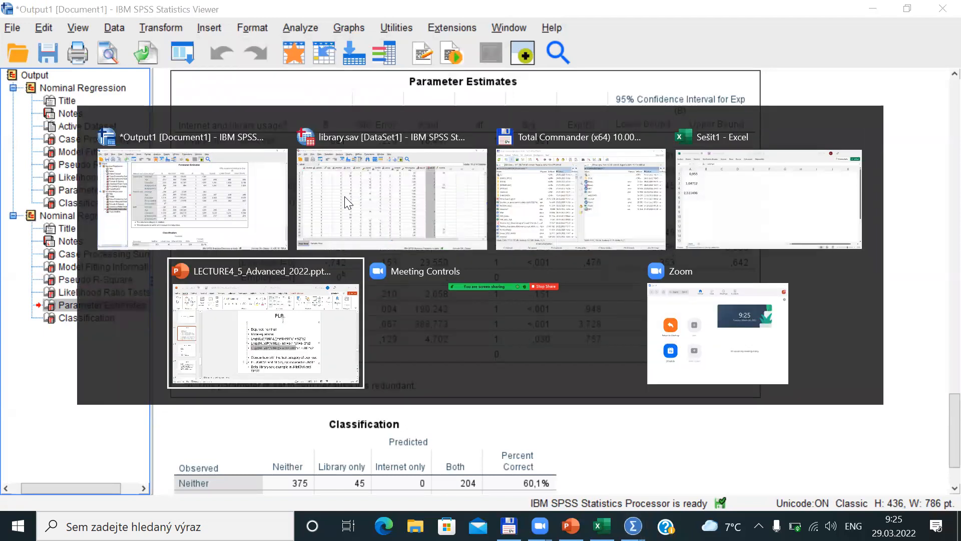
pyautogui.click(345, 198)
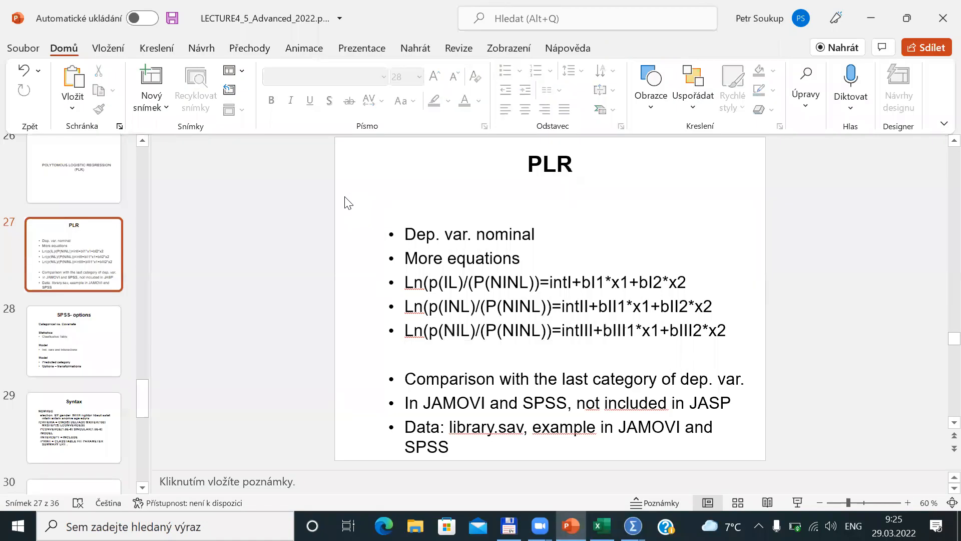
pyautogui.scroll(-1, 346, 202)
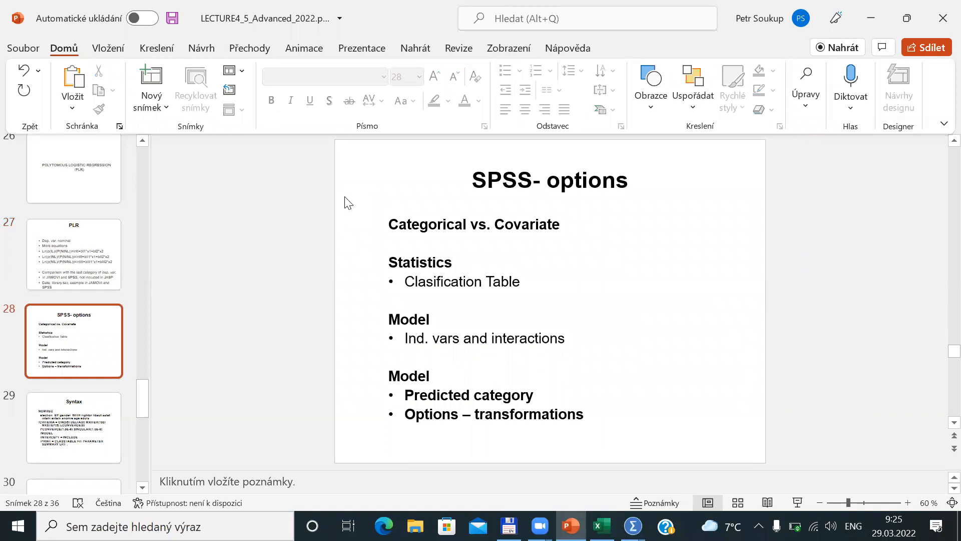
pyautogui.scroll(-1, 345, 202)
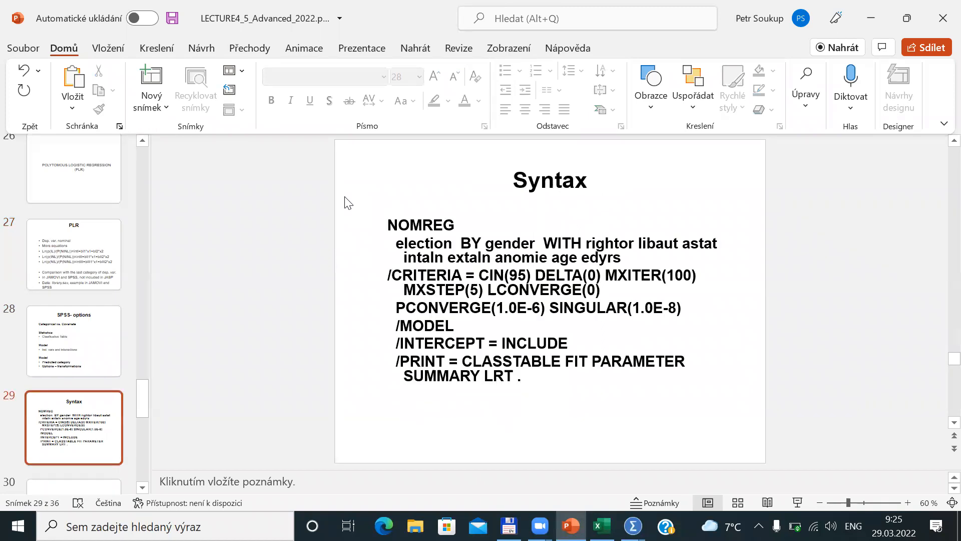
pyautogui.scroll(-1, 345, 202)
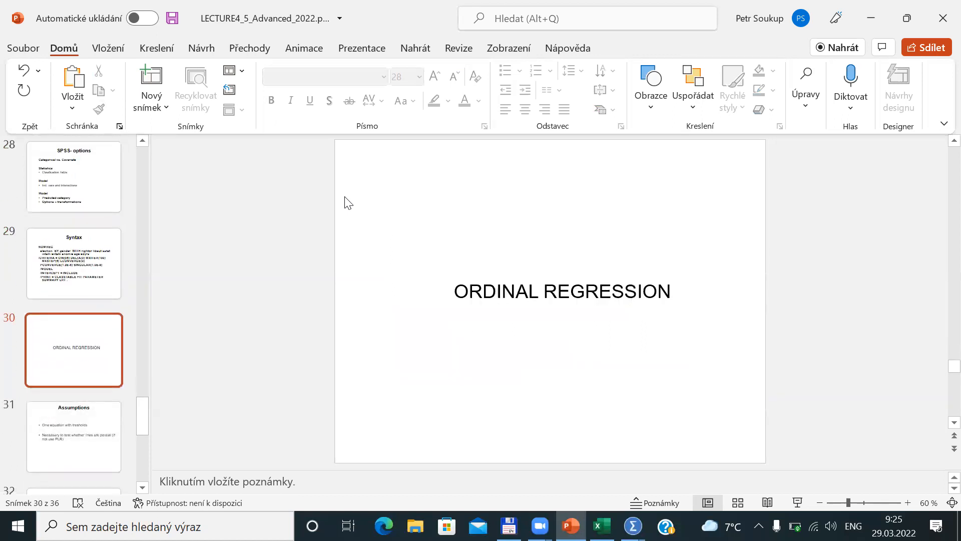